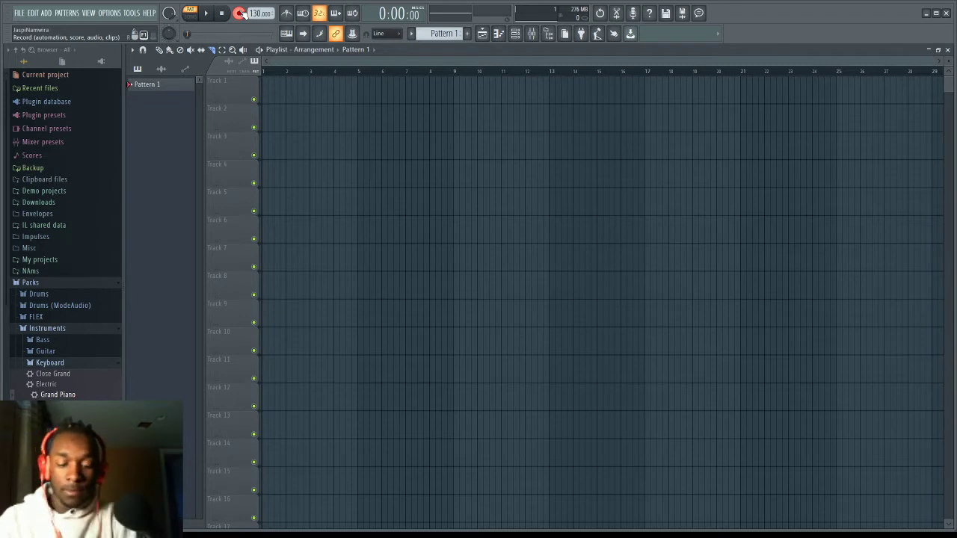
# Step: Open the piano roll for the Grand Piano, place an A5 note at the start of bar 1 and play it
pyautogui.click(66, 395)
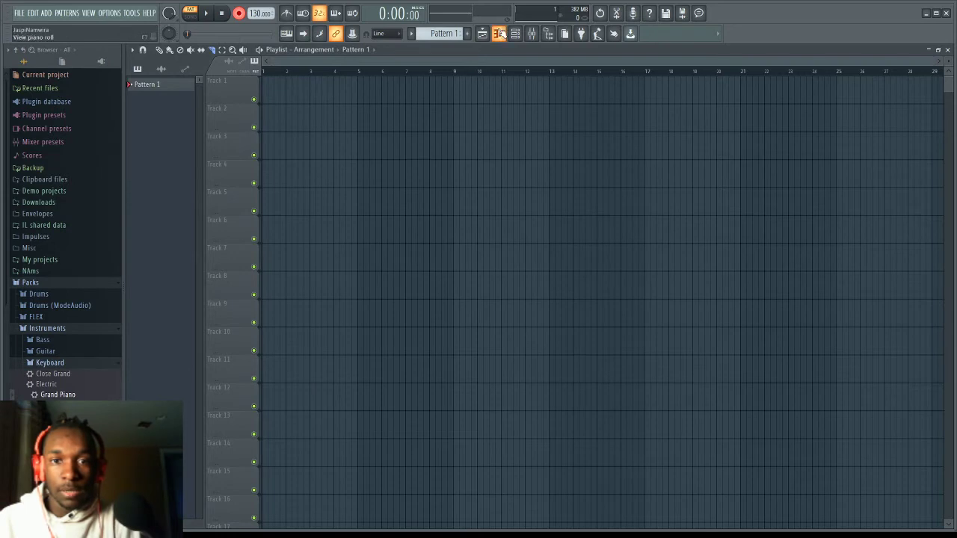
pyautogui.press('F7')
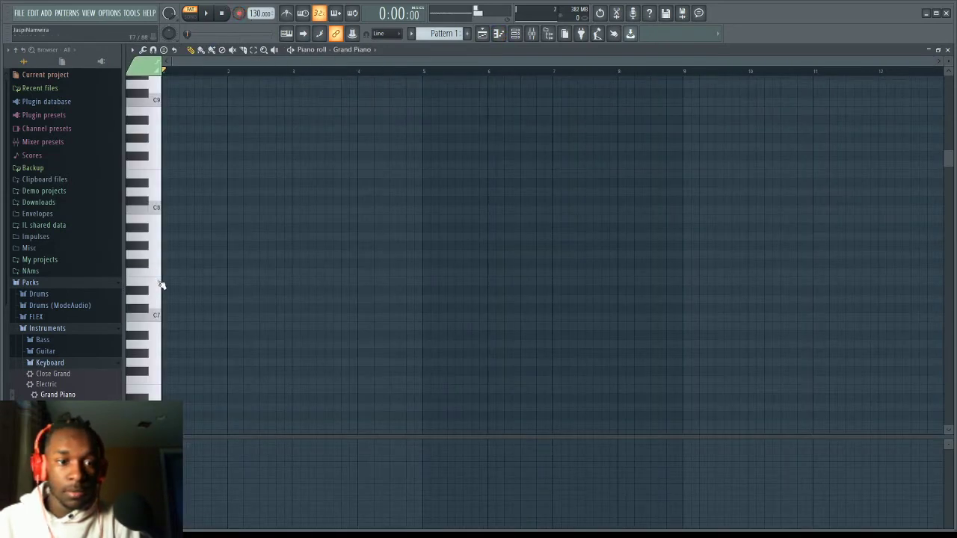
pyautogui.scroll(-3, 156, 297)
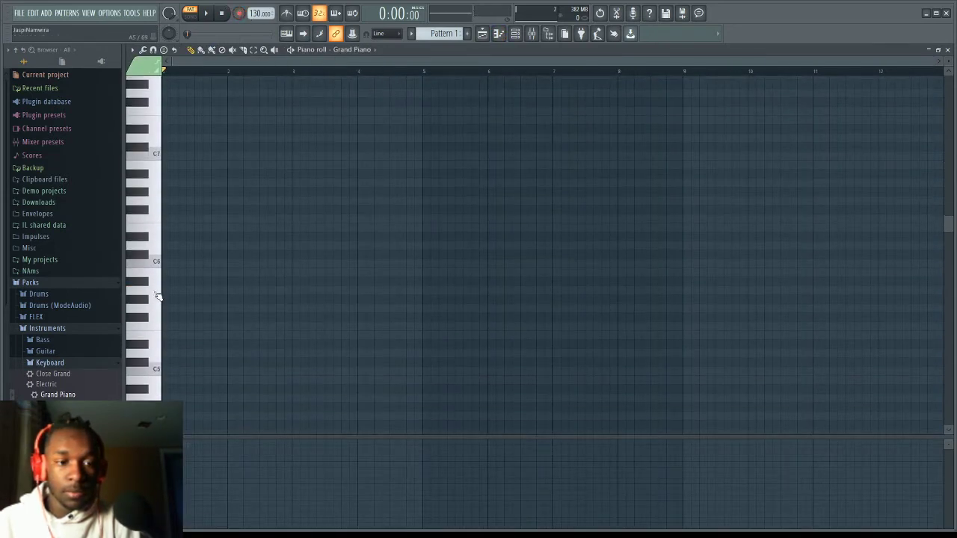
pyautogui.click(173, 291)
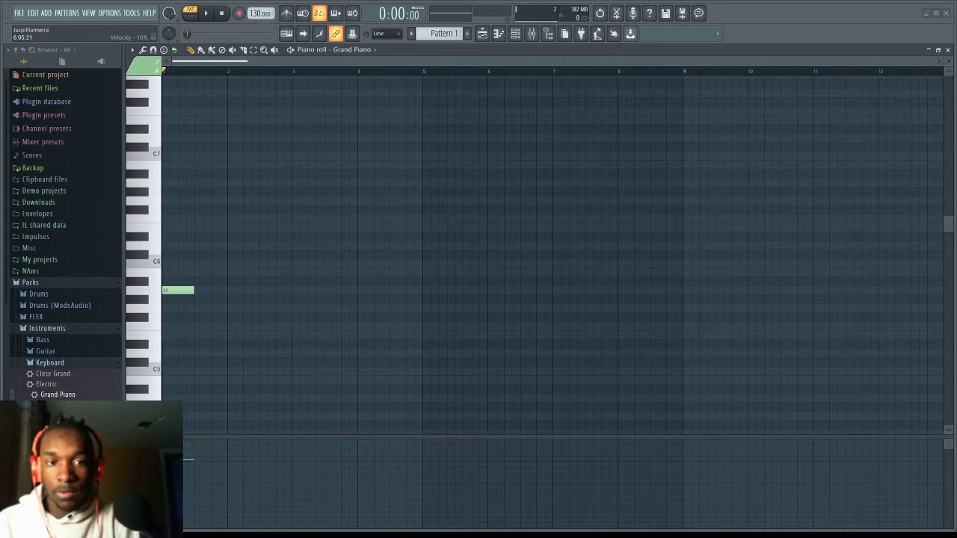
pyautogui.press('space')
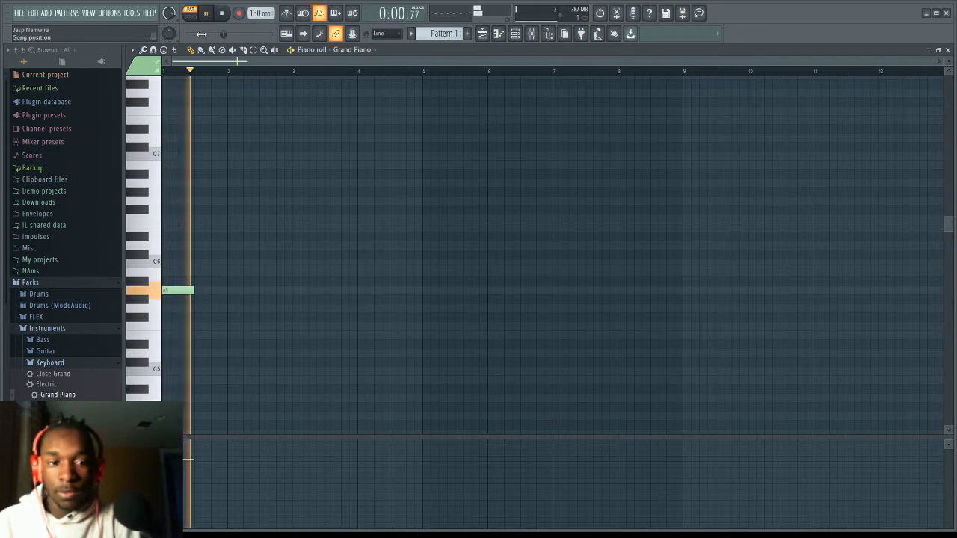
pyautogui.press('space')
# Step: Lengthen the A5 note to four bars and play it back
pyautogui.click(303, 290)
pyautogui.moveTo(331, 290); pyautogui.dragTo(381, 290)
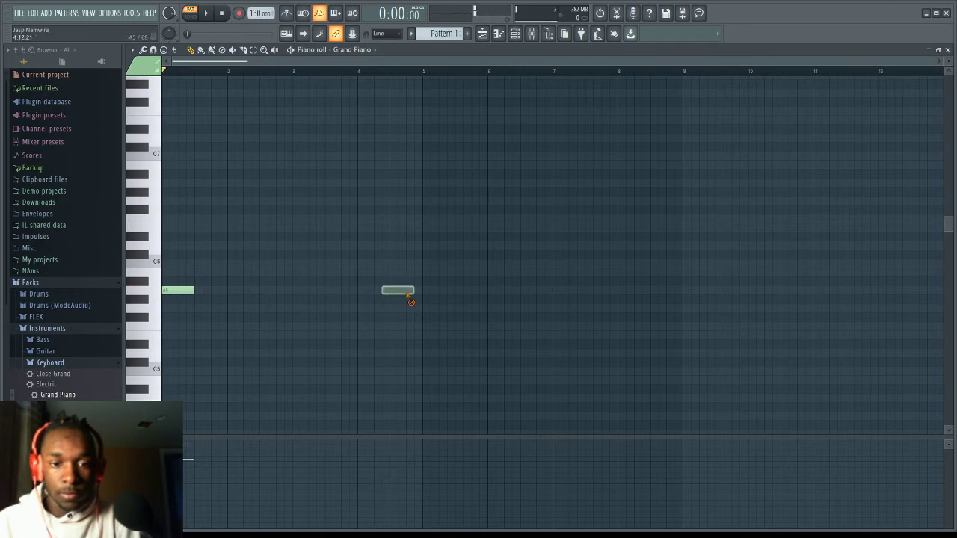
pyautogui.rightClick(396, 290)
pyautogui.moveTo(193, 290); pyautogui.dragTo(423, 290)
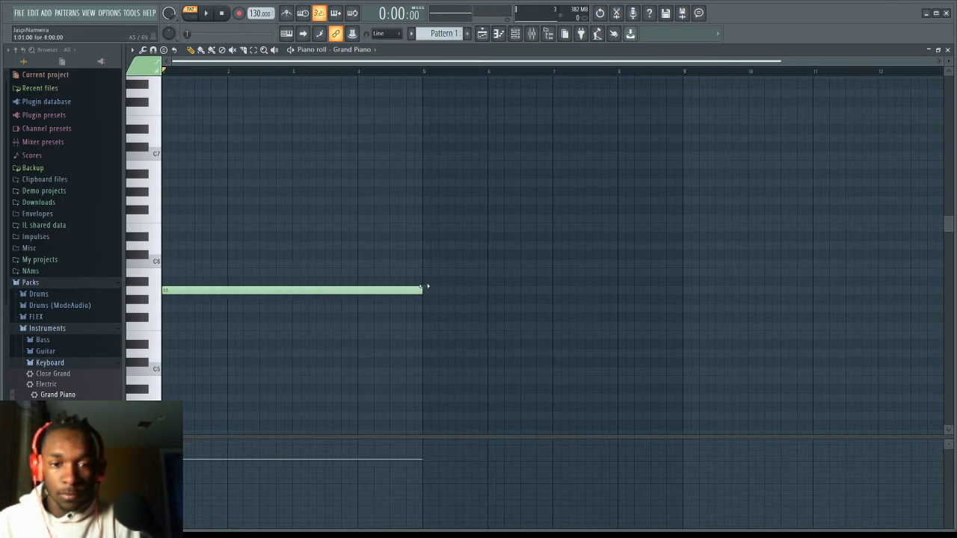
pyautogui.press('space')
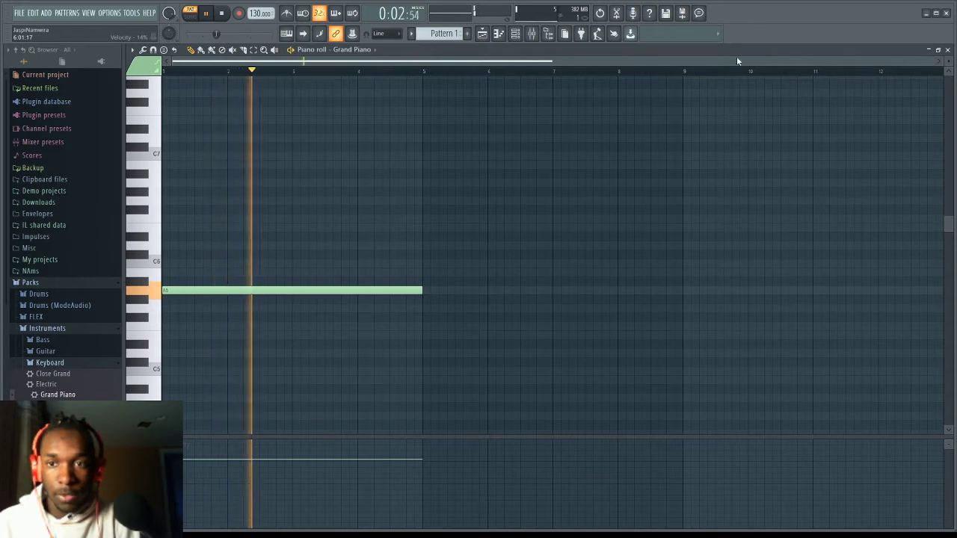
pyautogui.press('space')
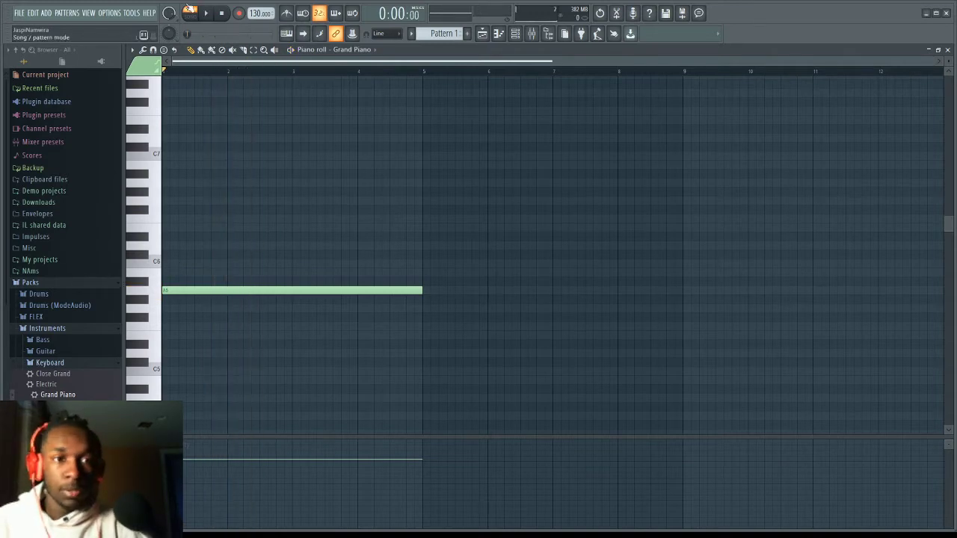
# Step: Add four-bar C6 and E6 notes above the A5, lower the whole chord one octave and play it
pyautogui.press('space')
pyautogui.moveTo(187, 273)
pyautogui.mouseDown()
pyautogui.moveTo(177, 273)
pyautogui.moveTo(170, 226)
pyautogui.mouseUp()
pyautogui.click(169, 263)
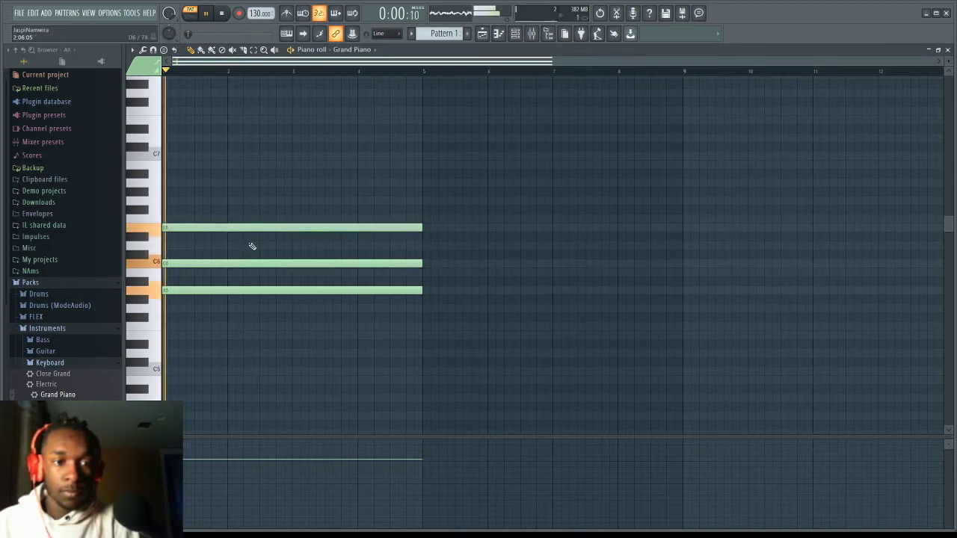
pyautogui.hotkey('ctrl', 'a')
pyautogui.hotkey('ctrl', 'Down')
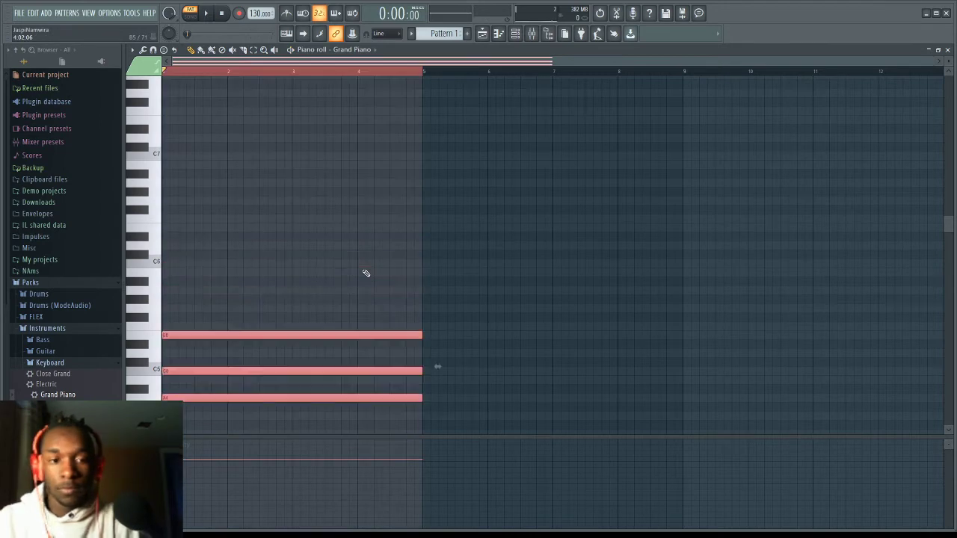
pyautogui.press('space')
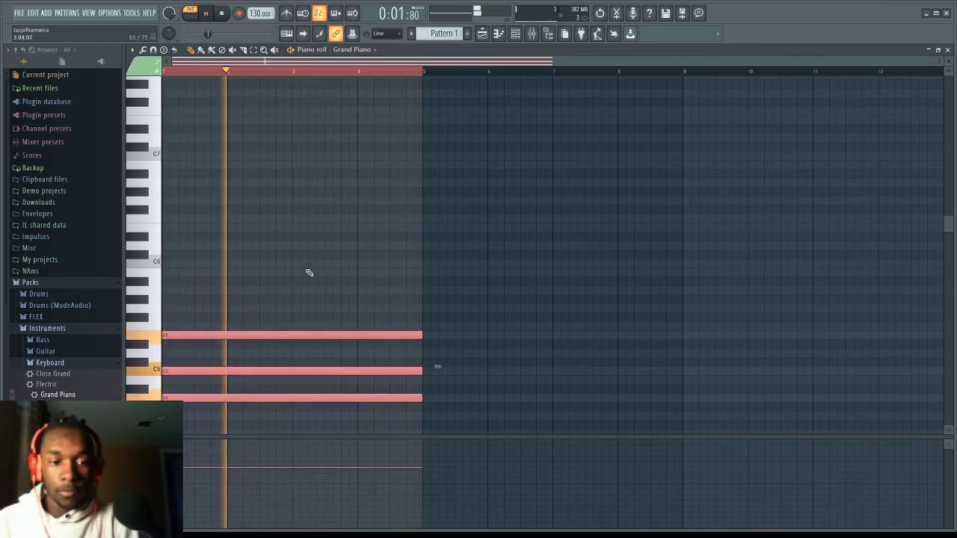
pyautogui.press('space')
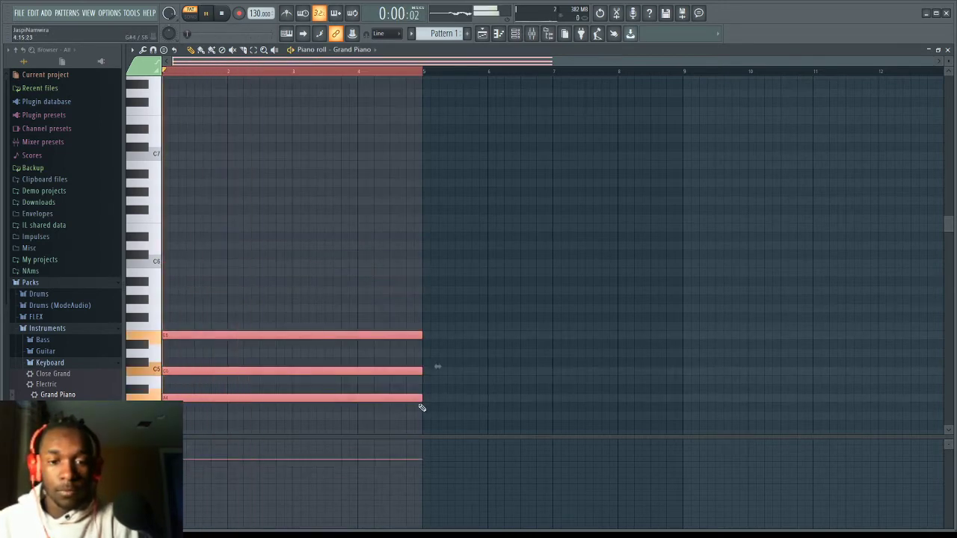
# Step: Shorten the A minor chord to half a bar and try a duplicate of it directly after the original
pyautogui.moveTo(421, 399); pyautogui.dragTo(192, 396)
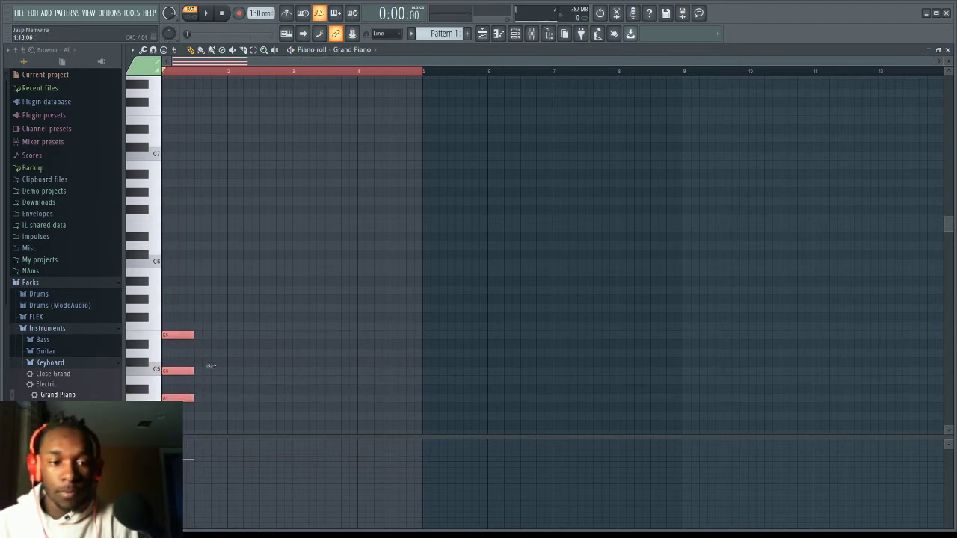
pyautogui.scroll(3, 288, 324)
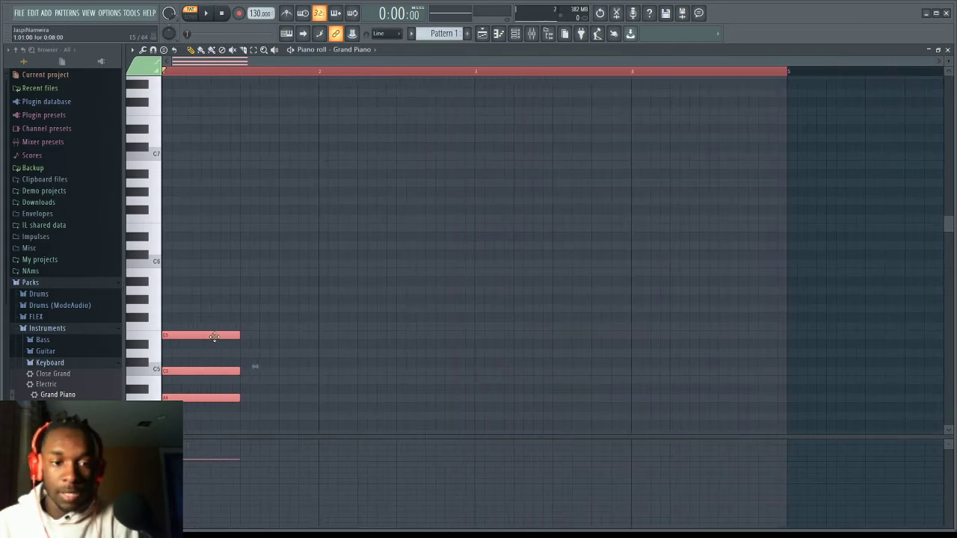
pyautogui.moveTo(213, 335); pyautogui.dragTo(289, 320)
pyautogui.press('space')
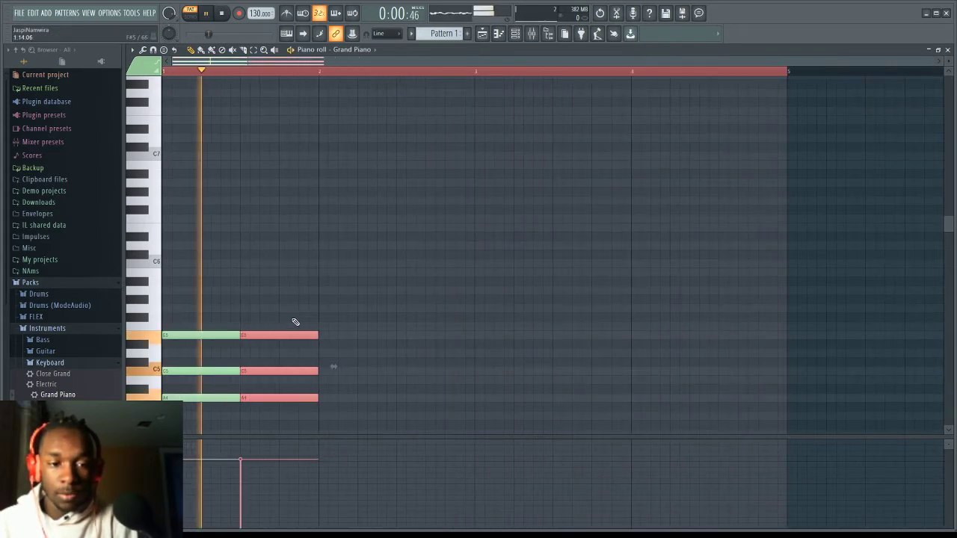
pyautogui.press('space')
pyautogui.press('Delete')
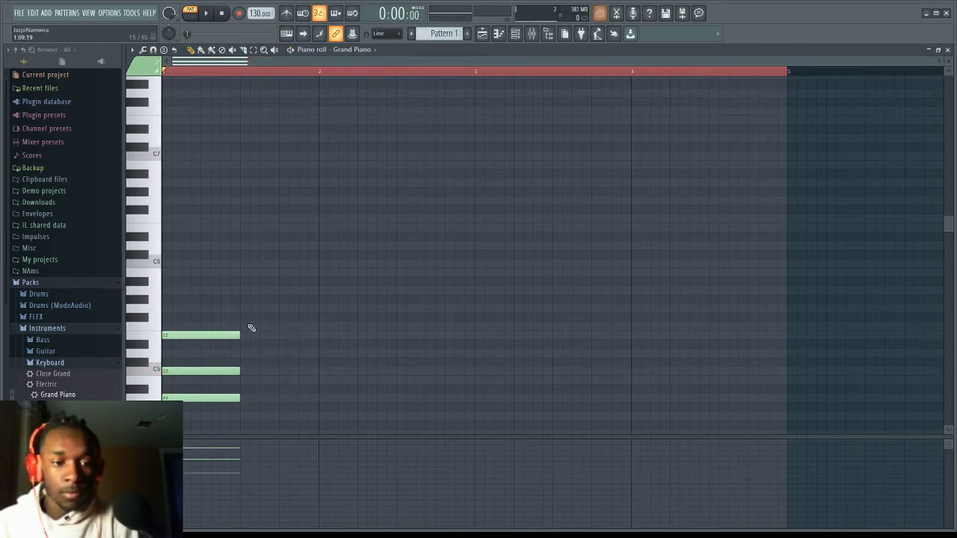
# Step: Clear the piano roll and redraw a half-bar A minor chord from A4, C5 and E5 at bar 1
pyautogui.hotkey('ctrl', 'a')
pyautogui.press('Delete')
pyautogui.scroll(-1, 205, 442)
pyautogui.click(172, 393)
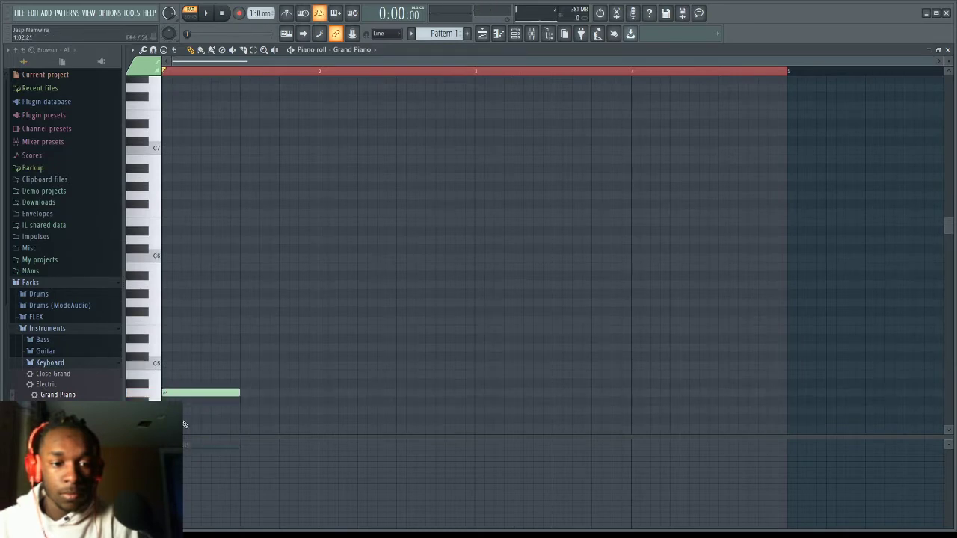
pyautogui.click(172, 366)
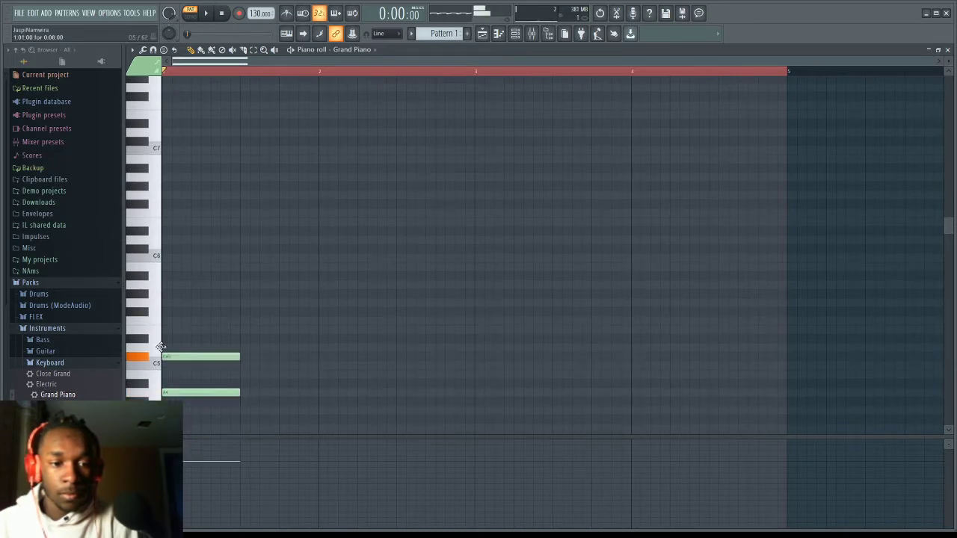
pyautogui.click(172, 330)
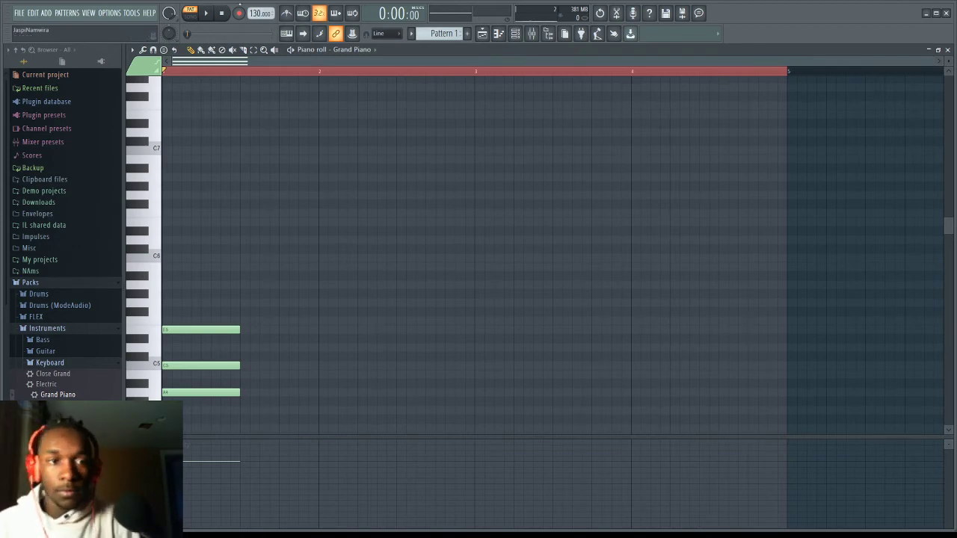
# Step: Set the tempo to 170 BPM and delete all notes from the piano roll
pyautogui.moveTo(254, 13); pyautogui.dragTo(254, 6)
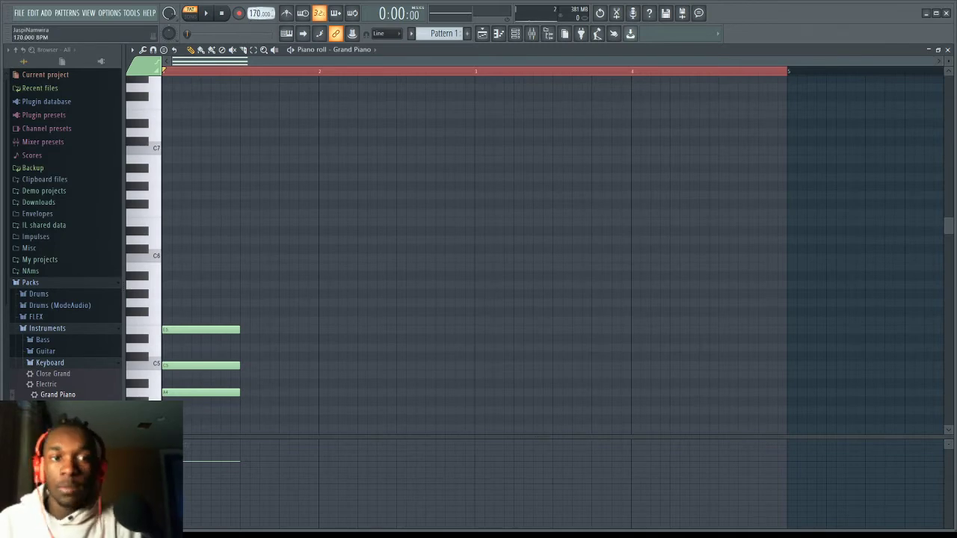
pyautogui.hotkey('ctrl', 'a')
pyautogui.press('Delete')
pyautogui.scroll(-2, 218, 294)
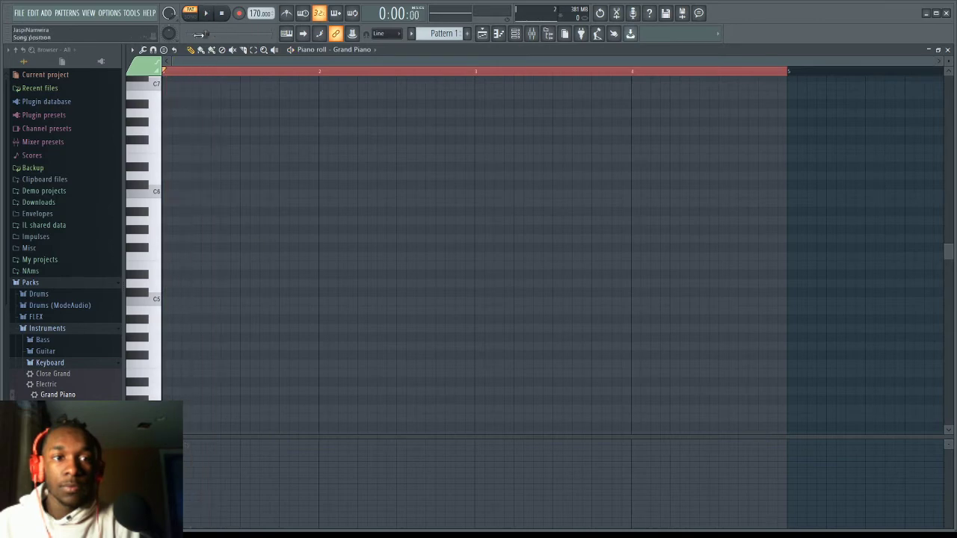
# Step: Play the empty pattern with the metronome on and lower the tempo to 150 BPM
pyautogui.press('space')
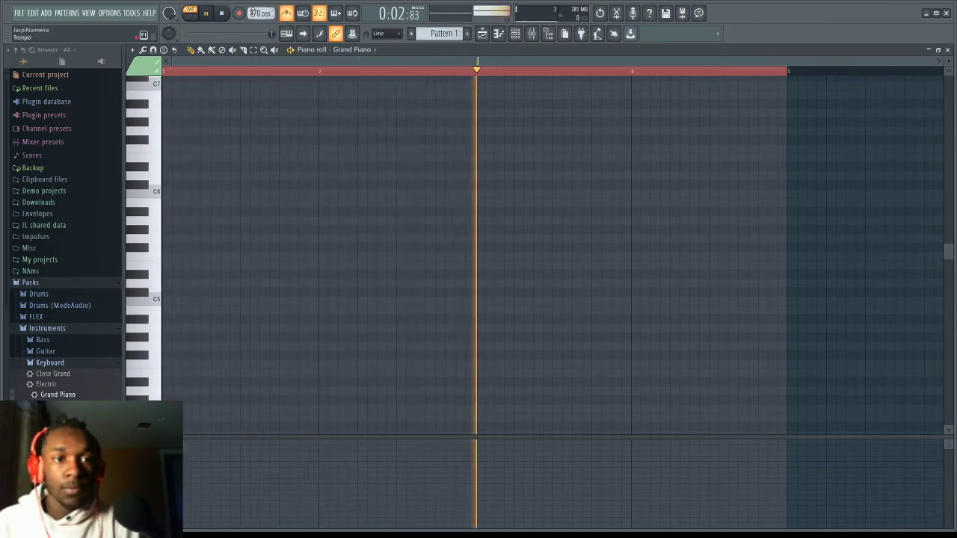
pyautogui.scroll(-5, 254, 13)
pyautogui.scroll(-4, 253, 12)
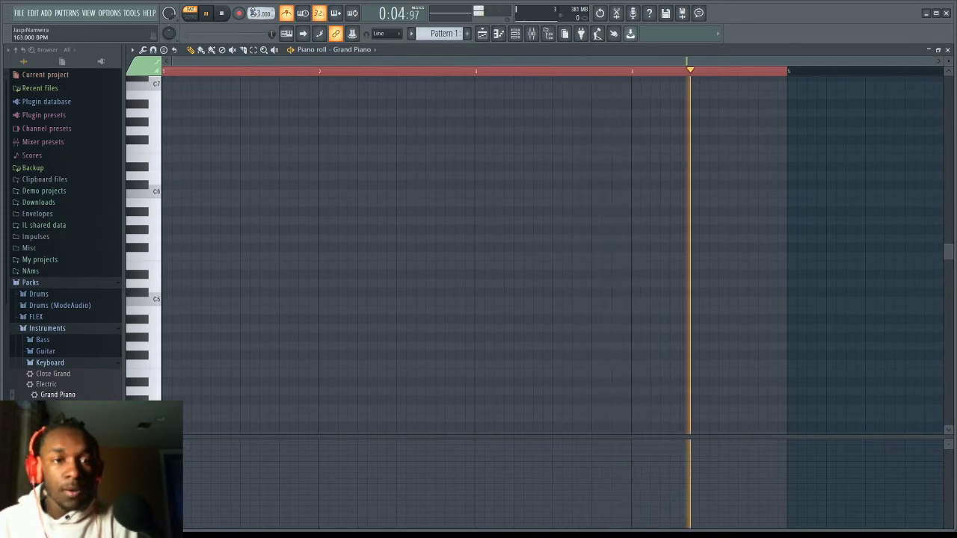
pyautogui.scroll(-11, 253, 12)
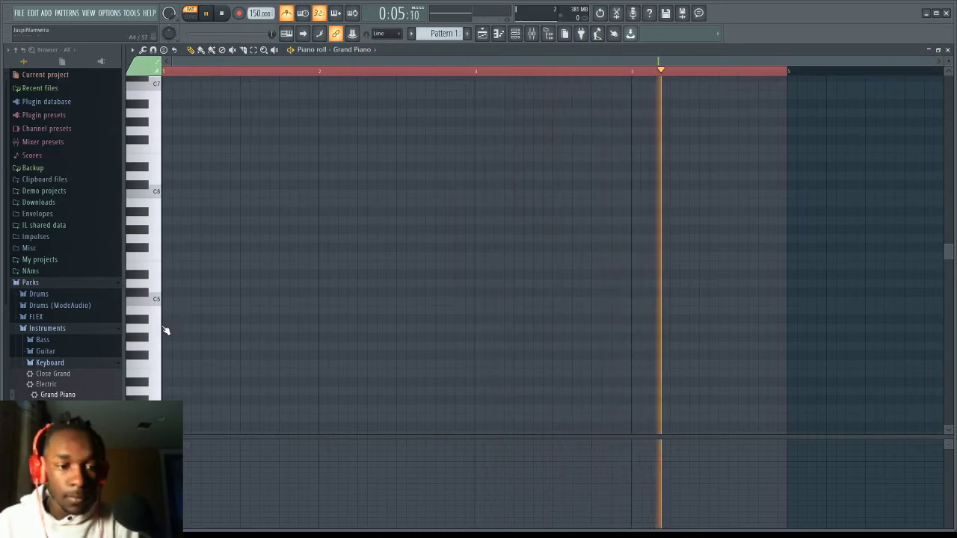
# Step: Place three A4 notes at bar 1, bar 1 step 13 and bar 2 step 9, extending the second to meet the third
pyautogui.click(166, 329)
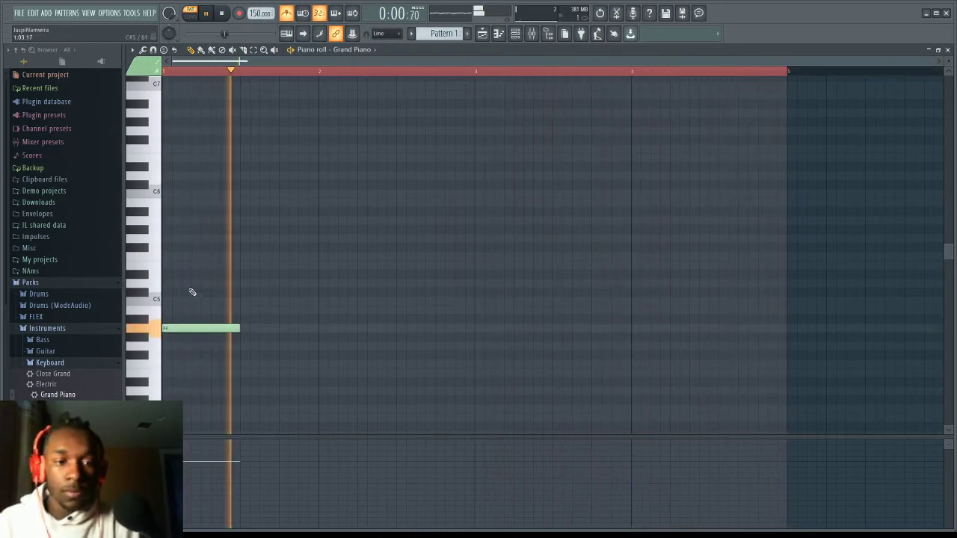
pyautogui.click(280, 328)
pyautogui.click(406, 328)
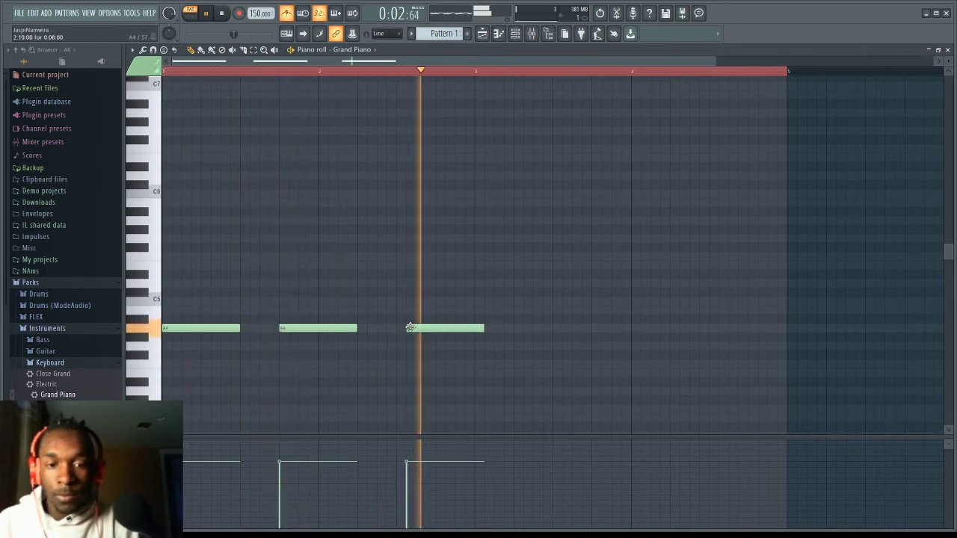
pyautogui.press('space')
pyautogui.moveTo(408, 327); pyautogui.dragTo(397, 334)
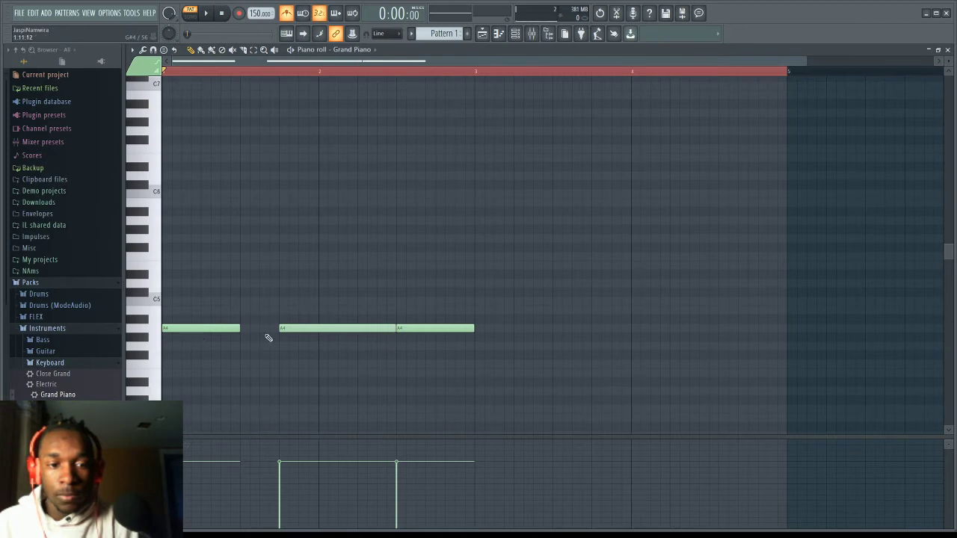
# Step: Extend the first A4 note to 12 steps so it meets the second one
pyautogui.click(243, 329)
pyautogui.rightClick(244, 329)
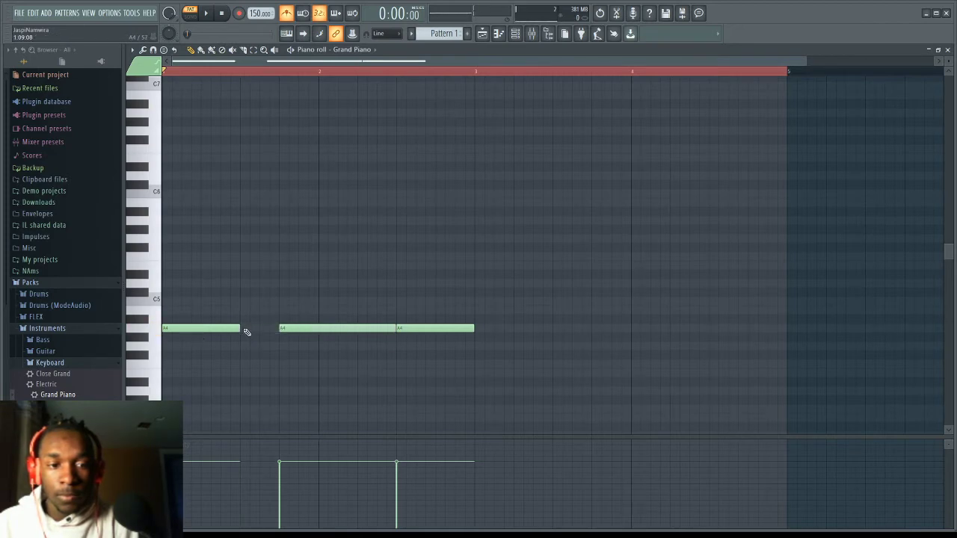
pyautogui.click(244, 328)
pyautogui.rightClick(244, 328)
pyautogui.moveTo(239, 328); pyautogui.dragTo(278, 328)
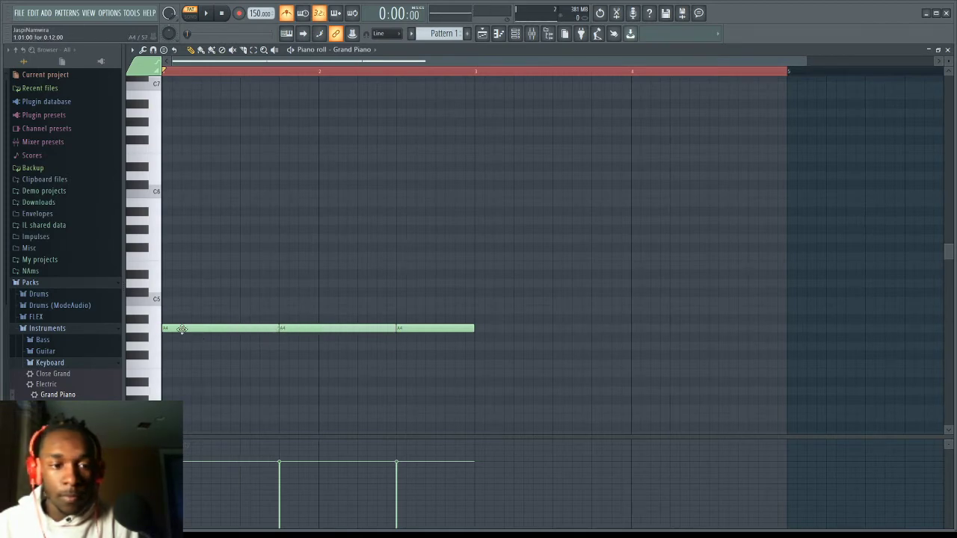
# Step: Add matching-length C5 and E5 notes above each of the three A4 notes to form A minor chords
pyautogui.click(168, 302)
pyautogui.click(166, 265)
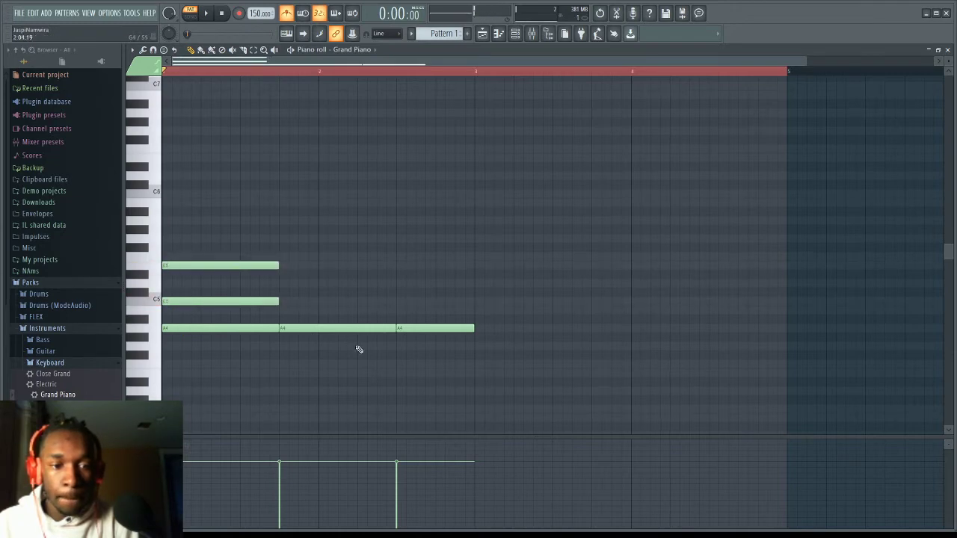
pyautogui.click(289, 302)
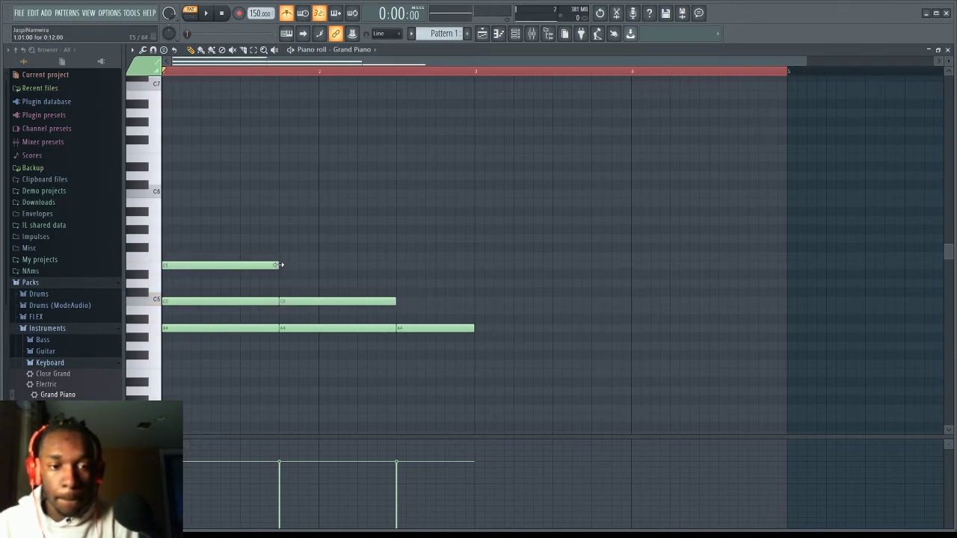
pyautogui.click(279, 266)
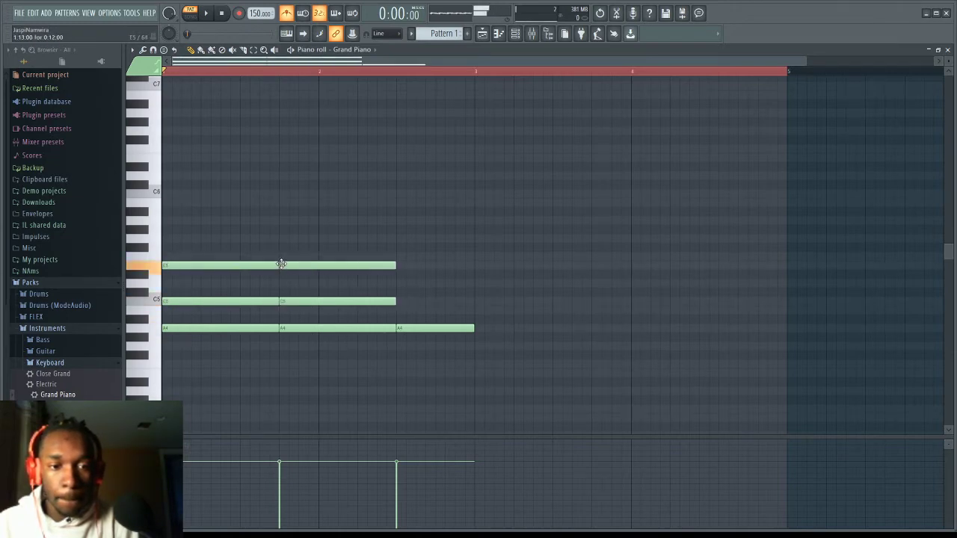
pyautogui.click(405, 303)
pyautogui.click(404, 267)
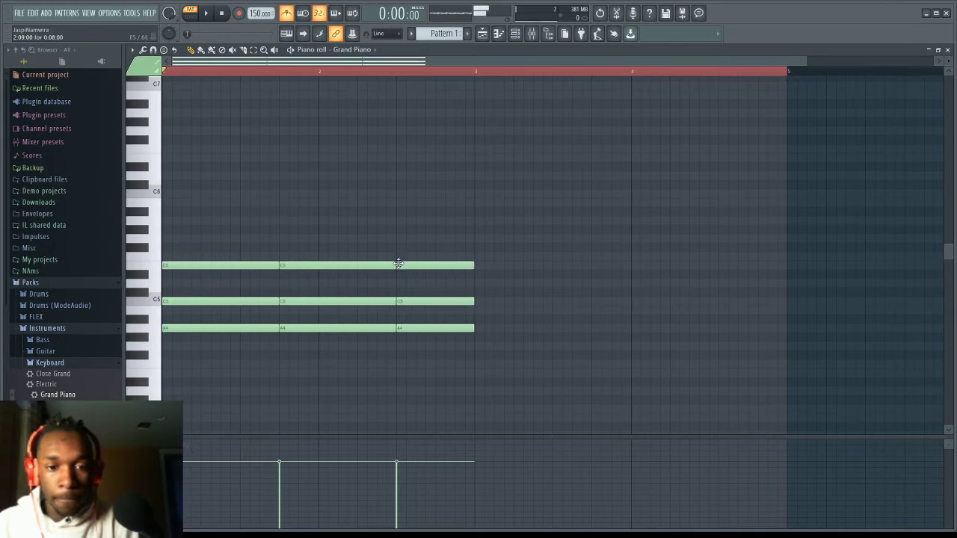
# Step: Try a G4 note at the start of bar 3, remove it and play back the A minor chords
pyautogui.click(480, 344)
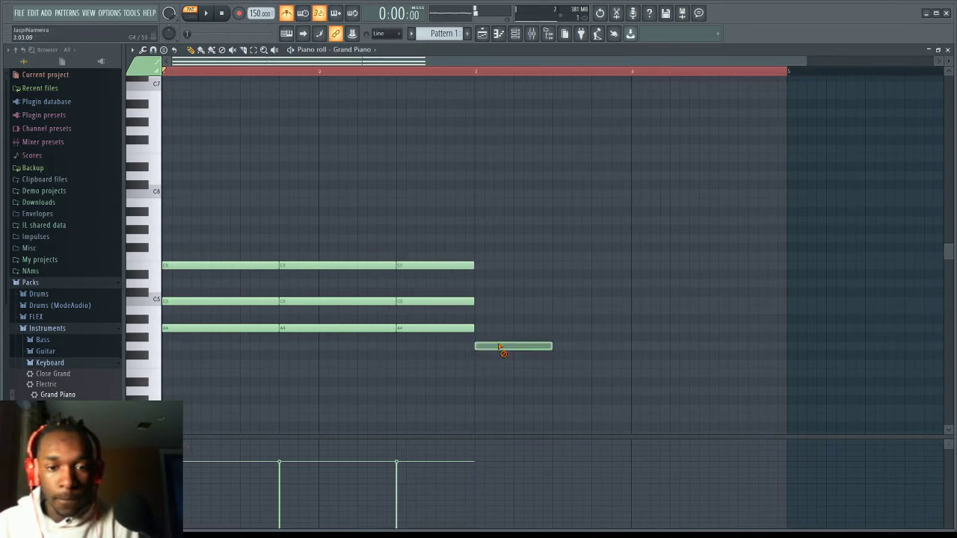
pyautogui.rightClick(497, 346)
pyautogui.press('space')
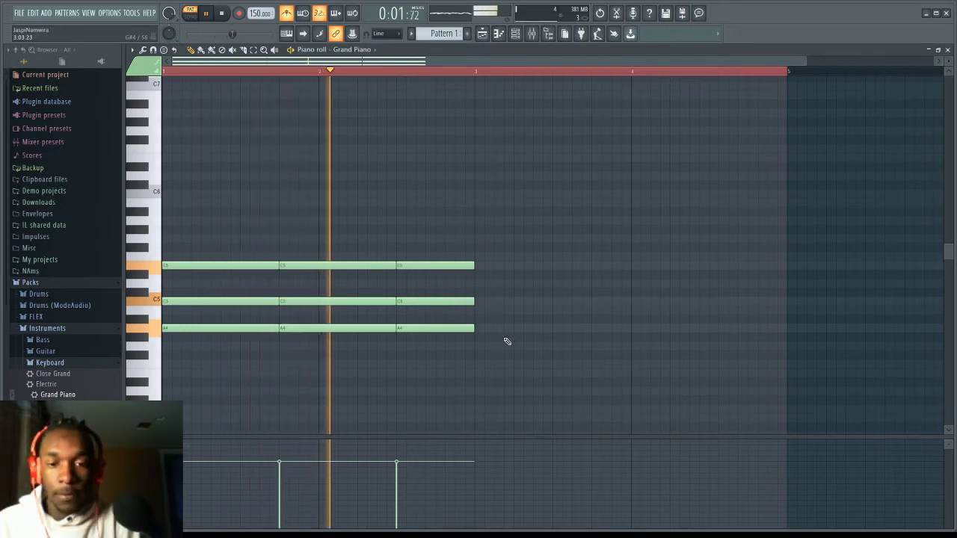
pyautogui.press('space')
# Step: Duplicate the three A minor chords to the start of bar 3, transposed two semitones down so they begin on G4
pyautogui.moveTo(506, 350); pyautogui.dragTo(161, 154)
pyautogui.moveTo(184, 329); pyautogui.dragTo(487, 352)
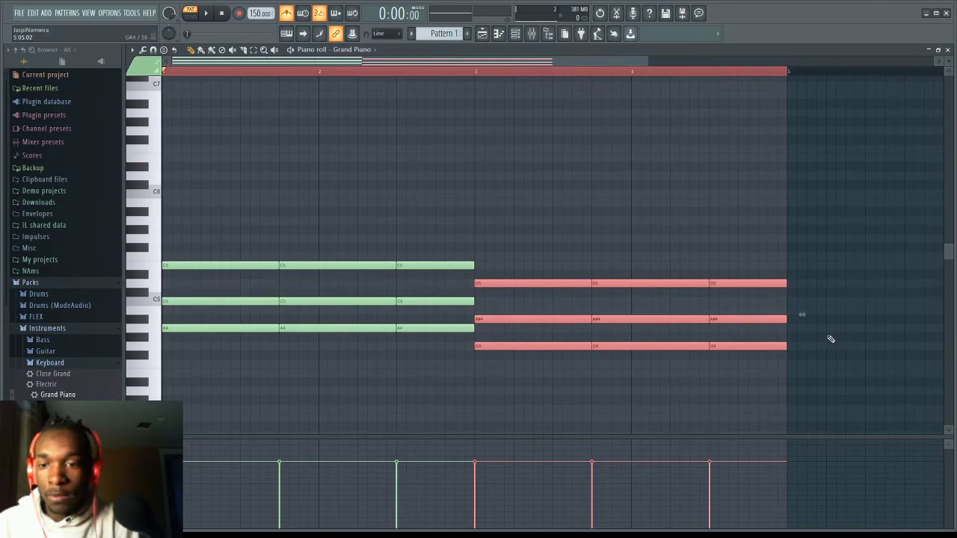
# Step: Raise the middle notes of the chords in bars 3 and 4 to B4 and play the transition from the end of bar 2
pyautogui.moveTo(826, 337); pyautogui.dragTo(609, 294)
pyautogui.moveTo(522, 311); pyautogui.dragTo(519, 304)
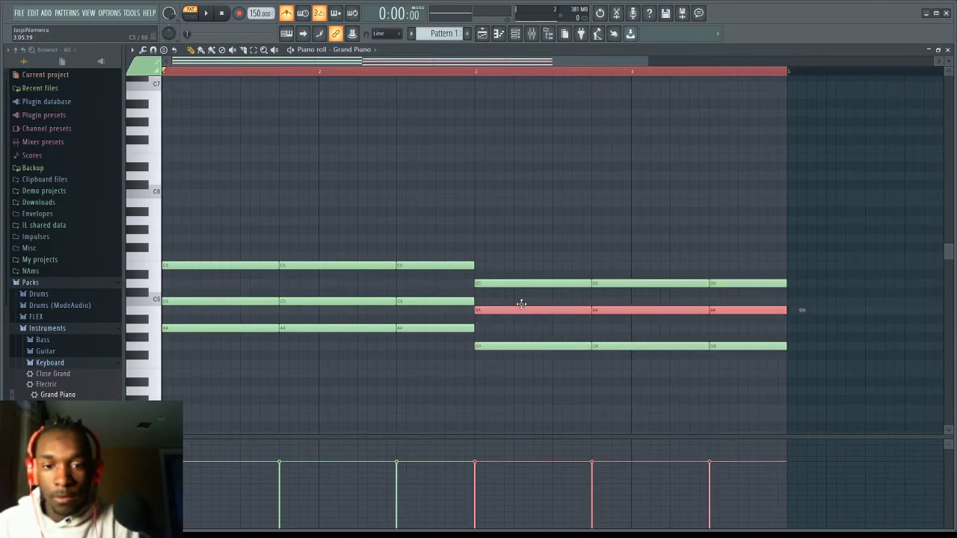
pyautogui.click(447, 70)
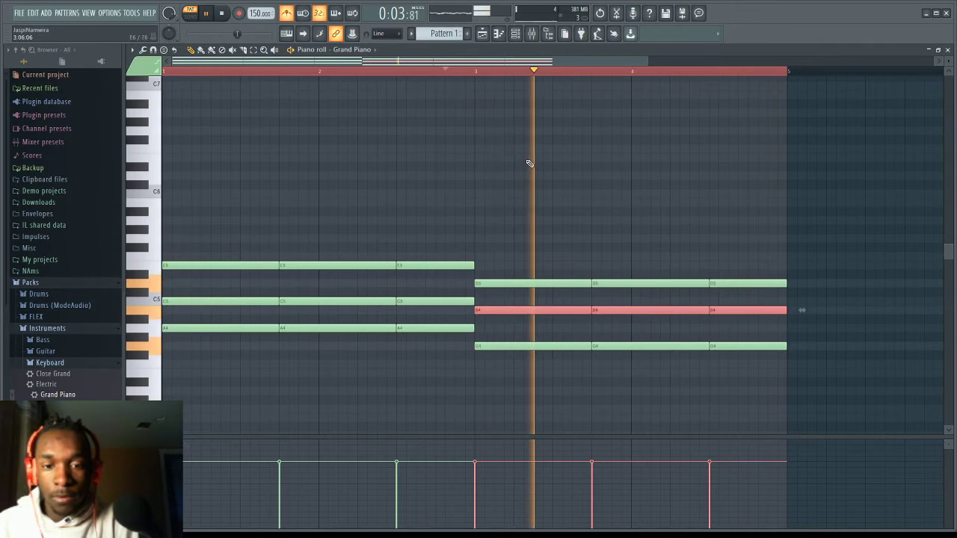
pyautogui.scroll(-2, 530, 162)
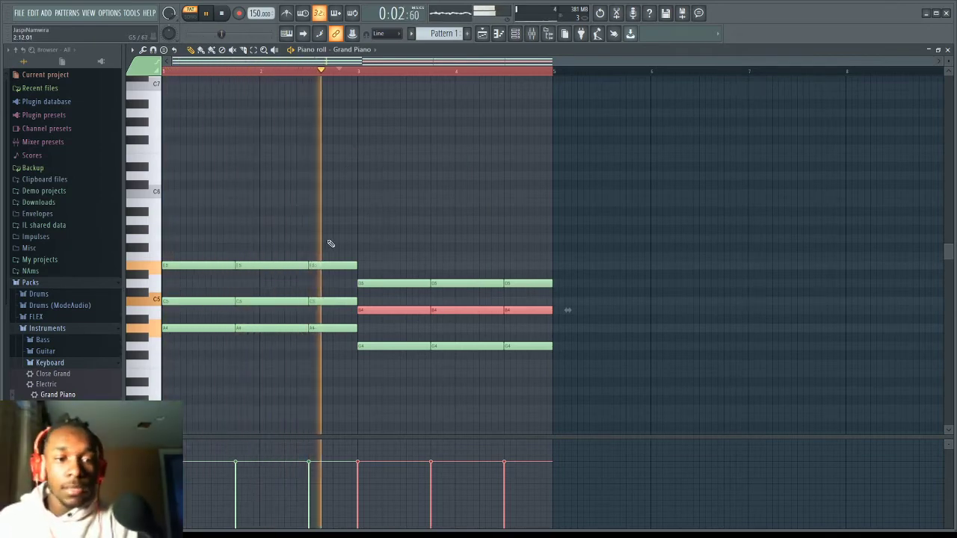
# Step: Copy the lowest notes of all six chords one octave down to A3 and G3
pyautogui.scroll(-3, 329, 247)
pyautogui.click(544, 245)
pyautogui.moveTo(545, 245); pyautogui.dragTo(182, 203)
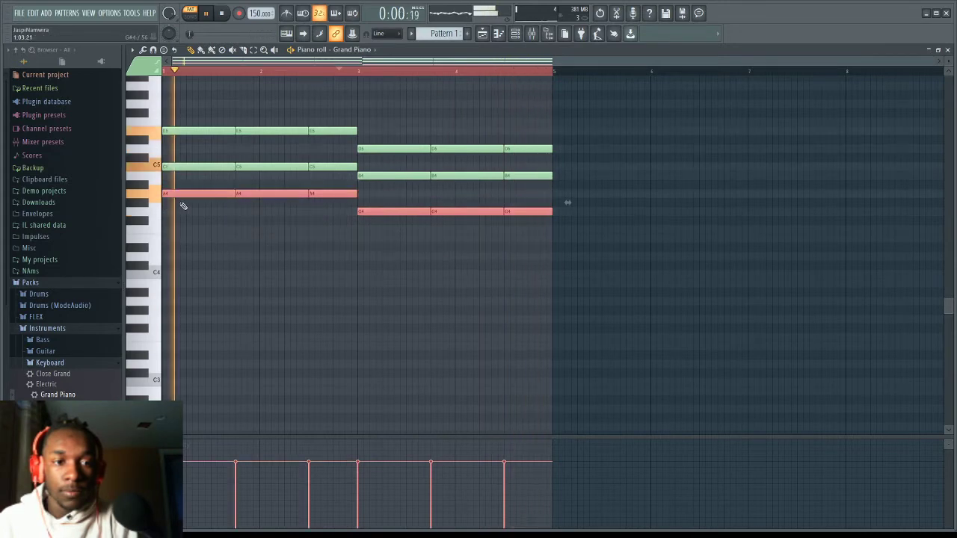
pyautogui.hotkey('ctrl', 'Down')
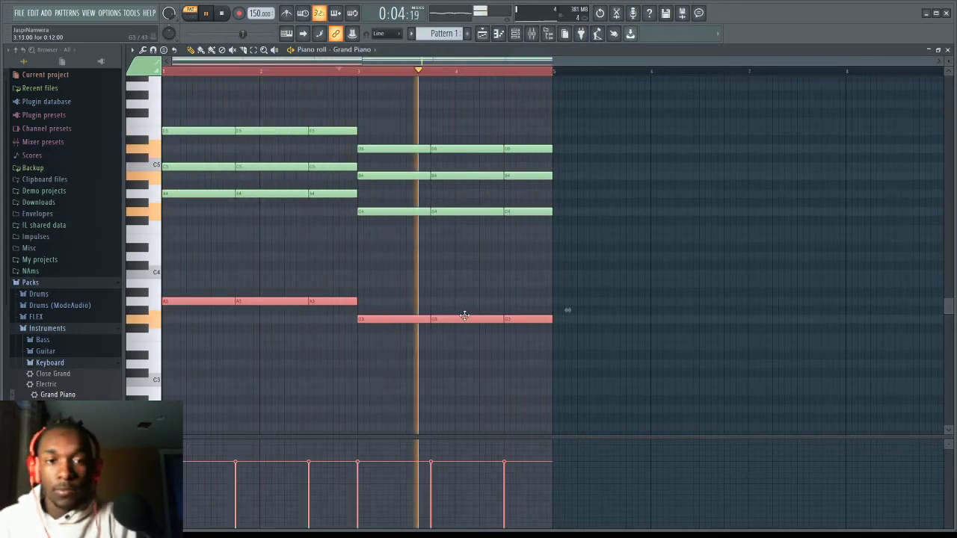
# Step: Duplicate the A3 and G3 bass notes another octave down to A2 and G2
pyautogui.hotkey('ctrl', 'a')
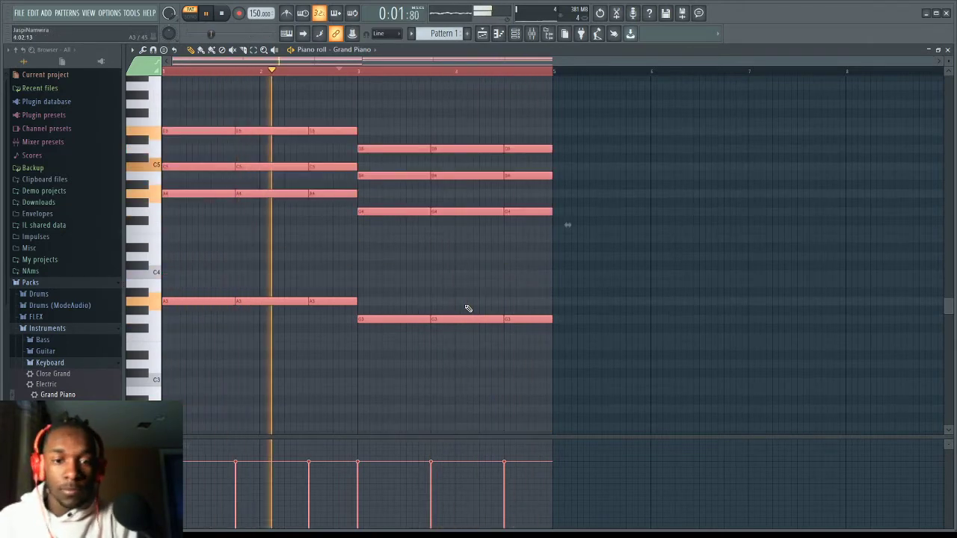
pyautogui.moveTo(570, 348); pyautogui.dragTo(166, 298)
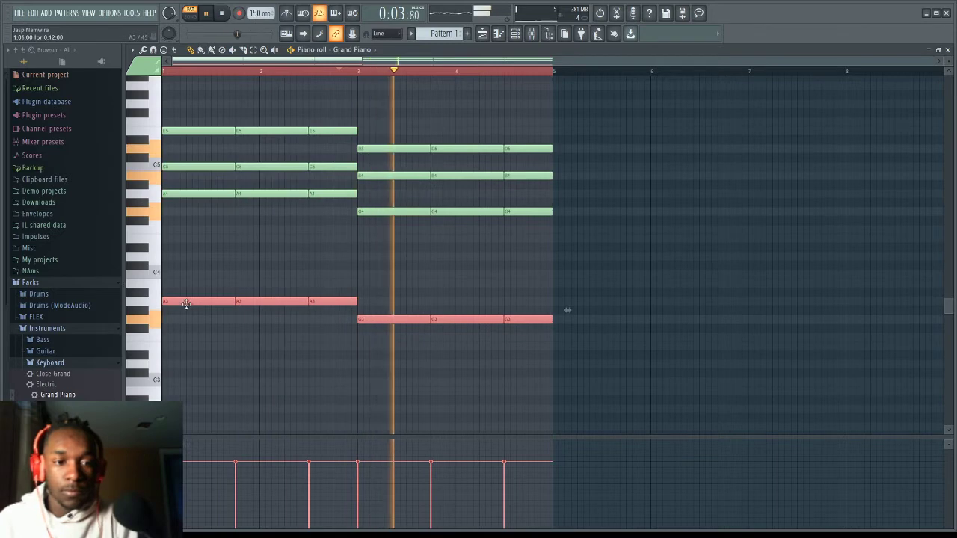
pyautogui.hotkey('ctrl', 'c')
pyautogui.hotkey('ctrl', 'v')
pyautogui.hotkey('shift', 'Down')
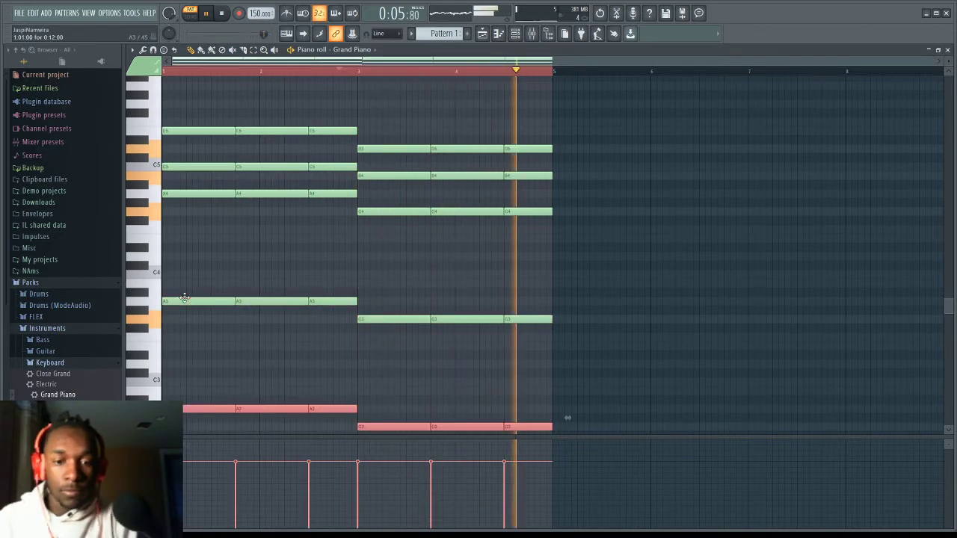
# Step: Place Pattern 1 at bar 1 of Track 1 in the playlist, reopen its piano roll and play it in song mode
pyautogui.press('F5')
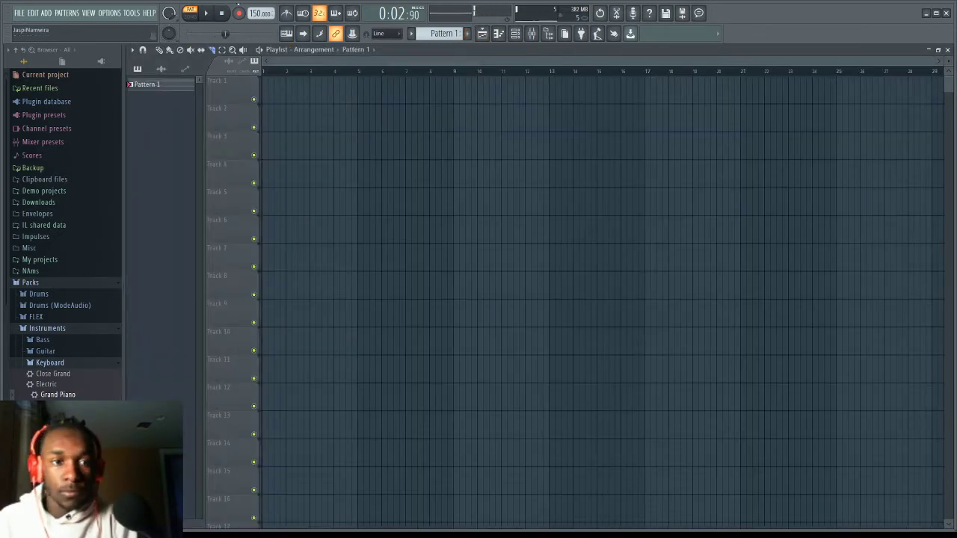
pyautogui.click(289, 98)
pyautogui.moveTo(289, 98); pyautogui.dragTo(273, 98)
pyautogui.doubleClick(292, 92)
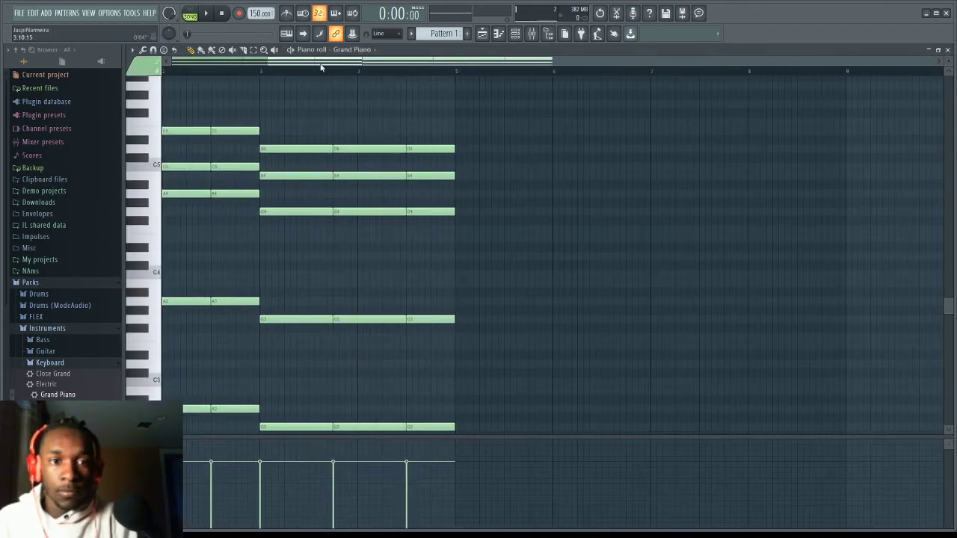
pyautogui.press('space')
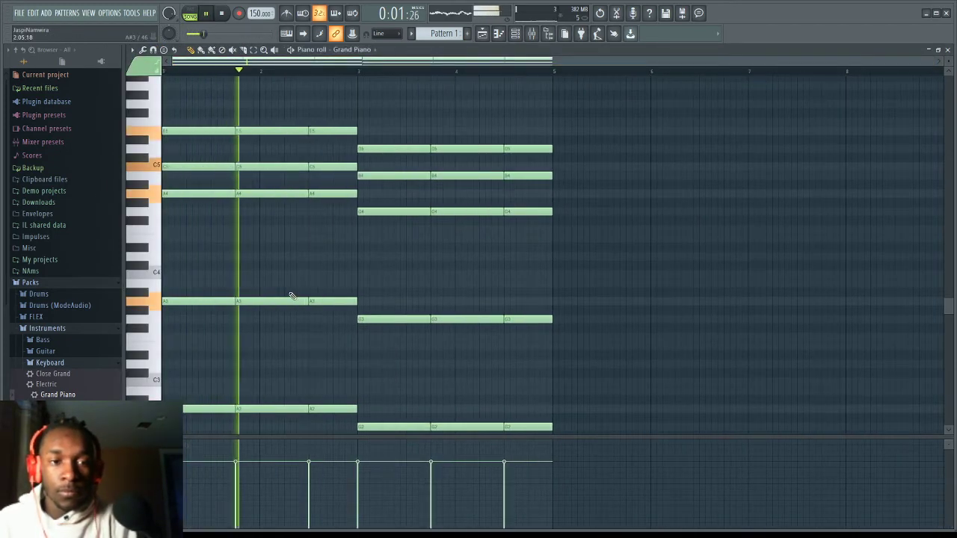
pyautogui.press('space')
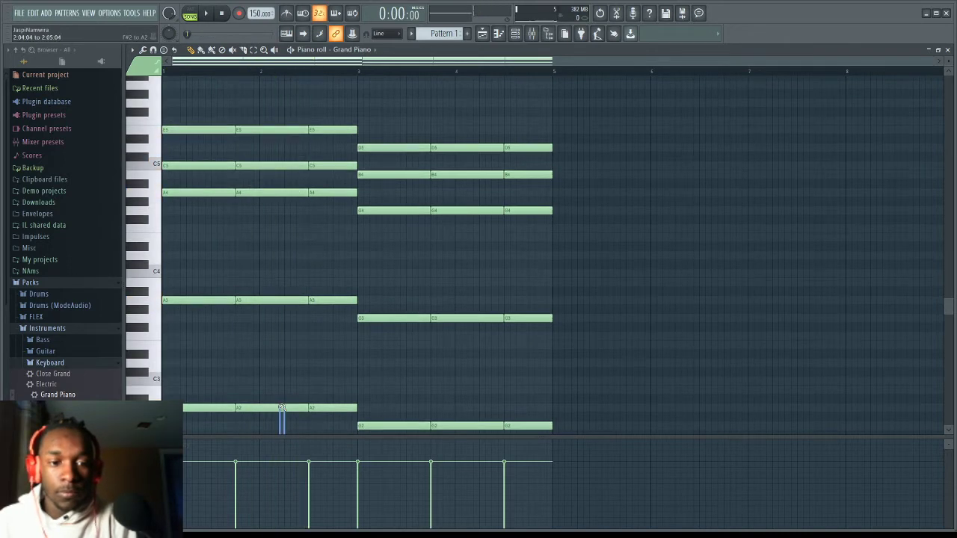
# Step: Delete the second A minor chord, including its bass notes, starting at bar 1 step 13
pyautogui.scroll(3, 281, 408)
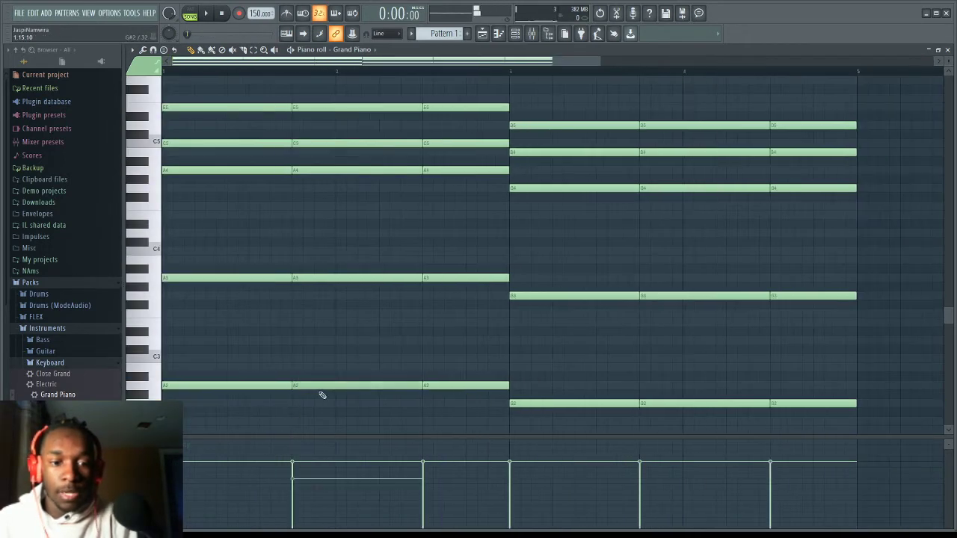
pyautogui.click(321, 388)
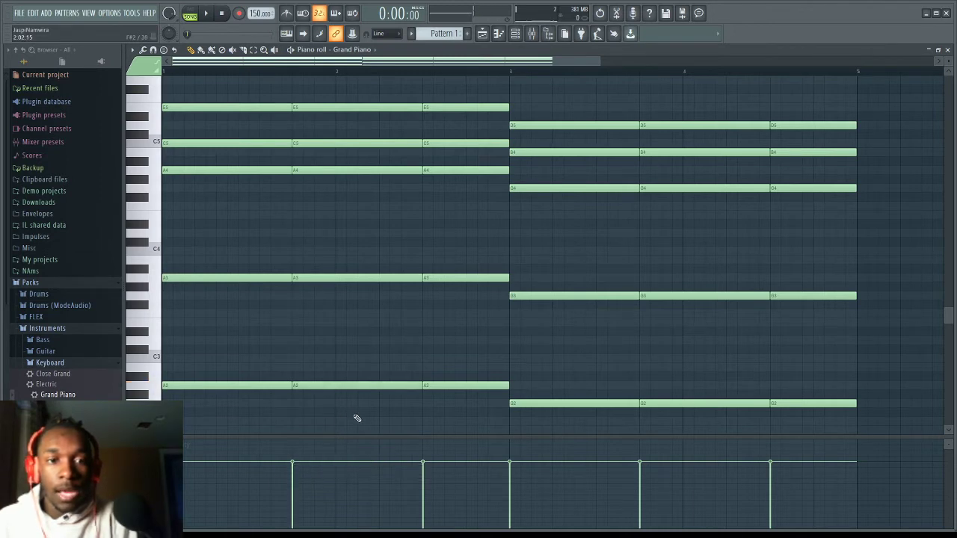
pyautogui.moveTo(357, 418); pyautogui.dragTo(348, 94)
pyautogui.press('Delete')
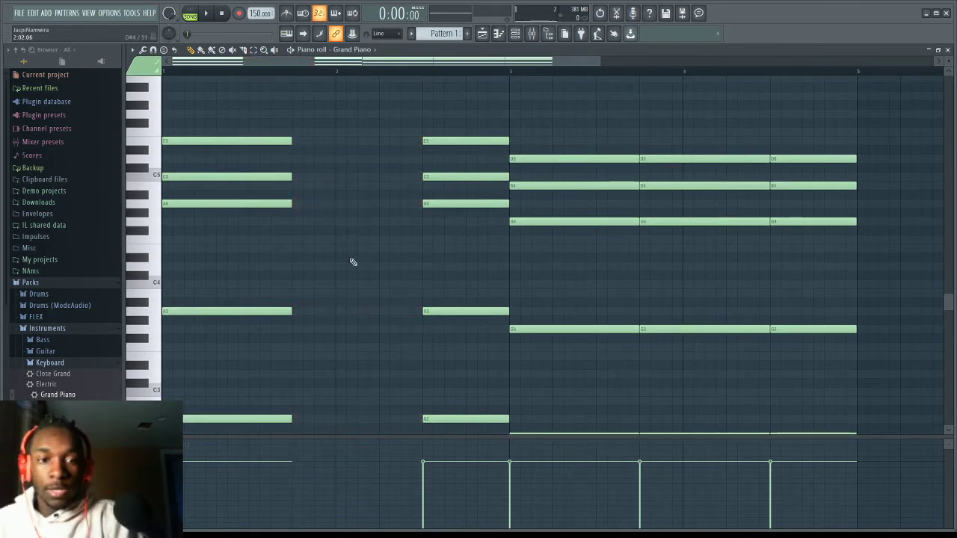
# Step: Extend all notes of the first A minor chord to meet the chord at bar 2 step 9 and play the result
pyautogui.moveTo(328, 423); pyautogui.dragTo(299, 337)
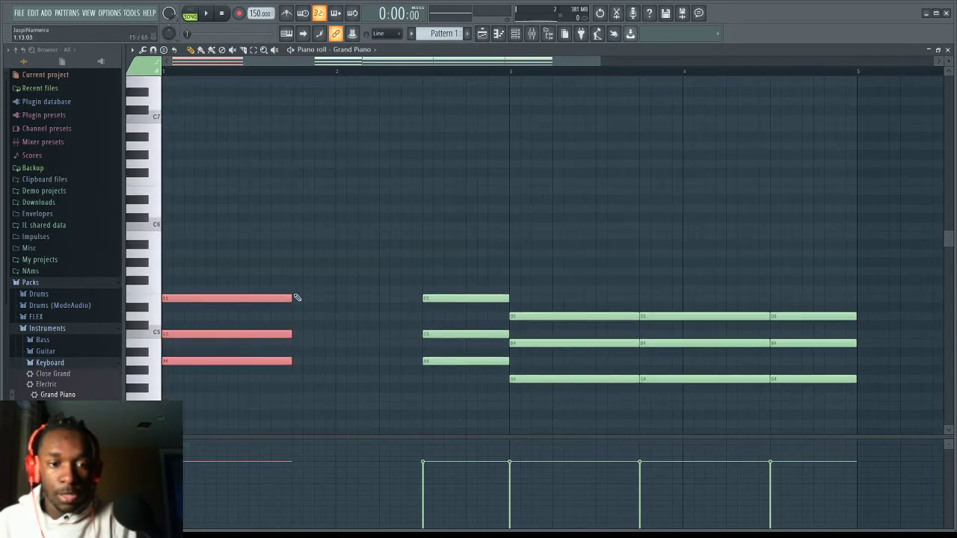
pyautogui.moveTo(291, 296); pyautogui.dragTo(414, 268)
pyautogui.scroll(-2, 419, 218)
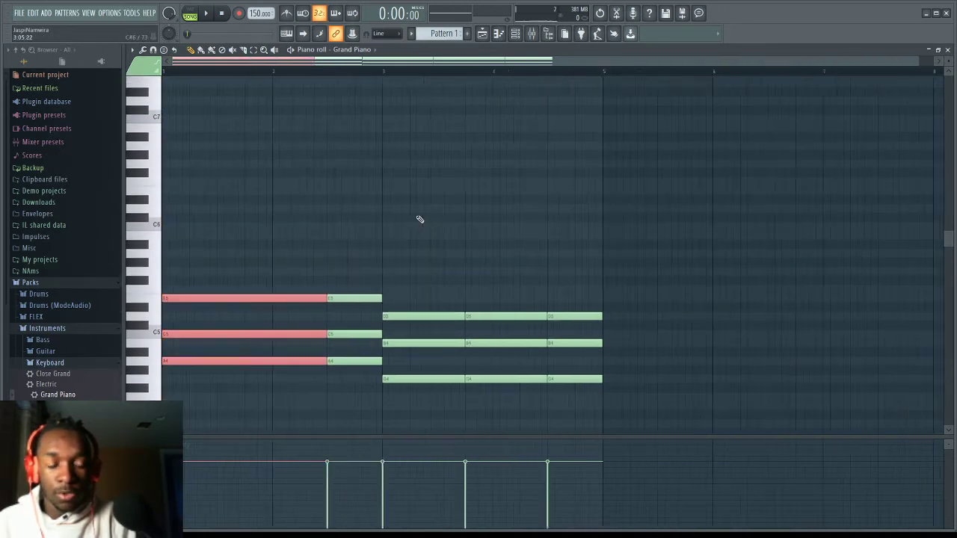
pyautogui.scroll(-3, 418, 217)
pyautogui.press('space')
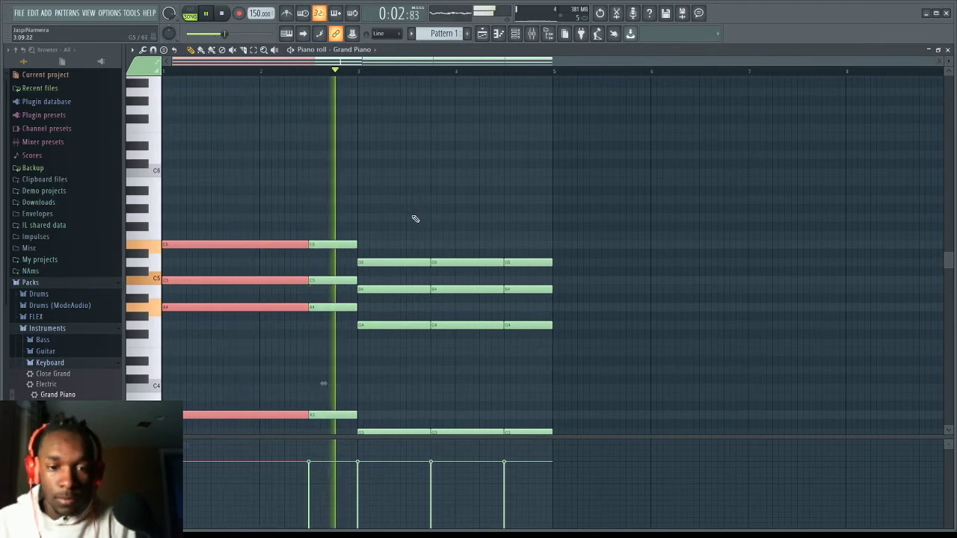
# Step: Delete the middle G major chord, including its bass notes, starting at bar 3 step 13
pyautogui.scroll(-5, 489, 277)
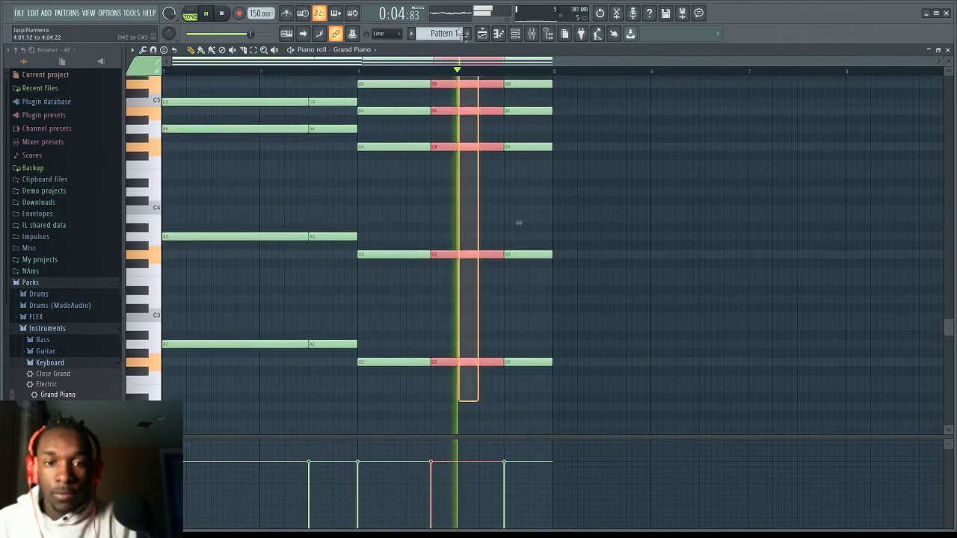
pyautogui.scroll(5, 519, 299)
pyautogui.press('Delete')
pyautogui.scroll(-5, 463, 204)
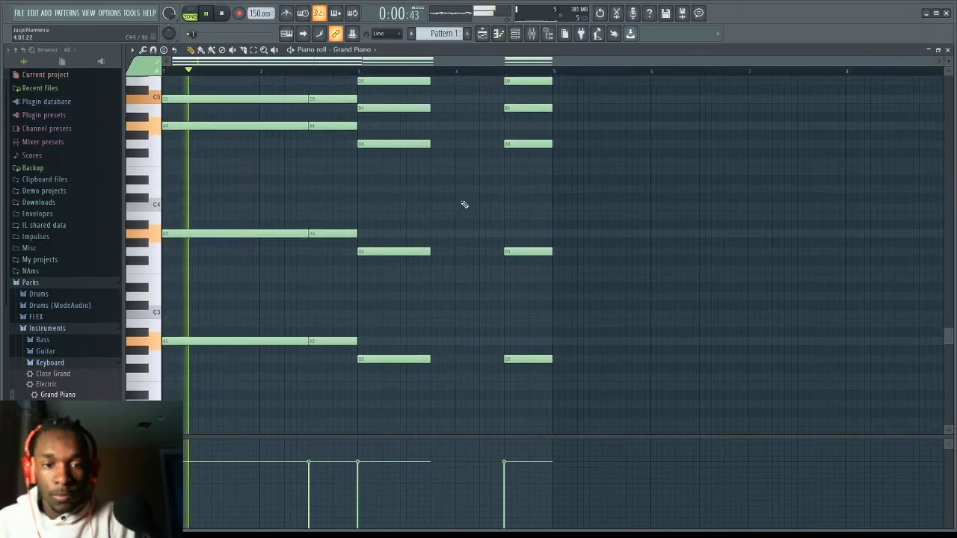
# Step: Extend all notes of the first G major chord to meet the last one, return to the playlist and stop playback
pyautogui.moveTo(457, 376); pyautogui.dragTo(432, 134)
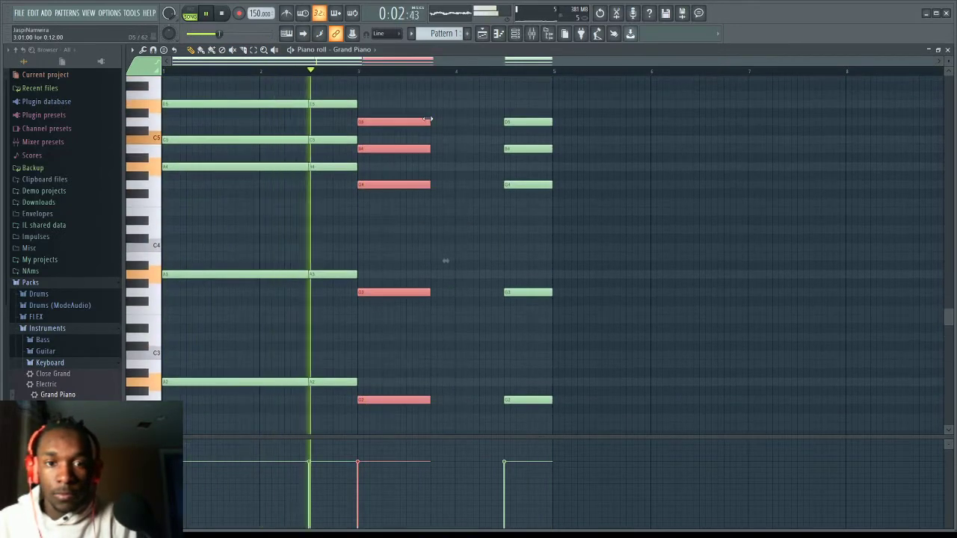
pyautogui.moveTo(446, 261); pyautogui.dragTo(519, 261)
pyautogui.press('F5')
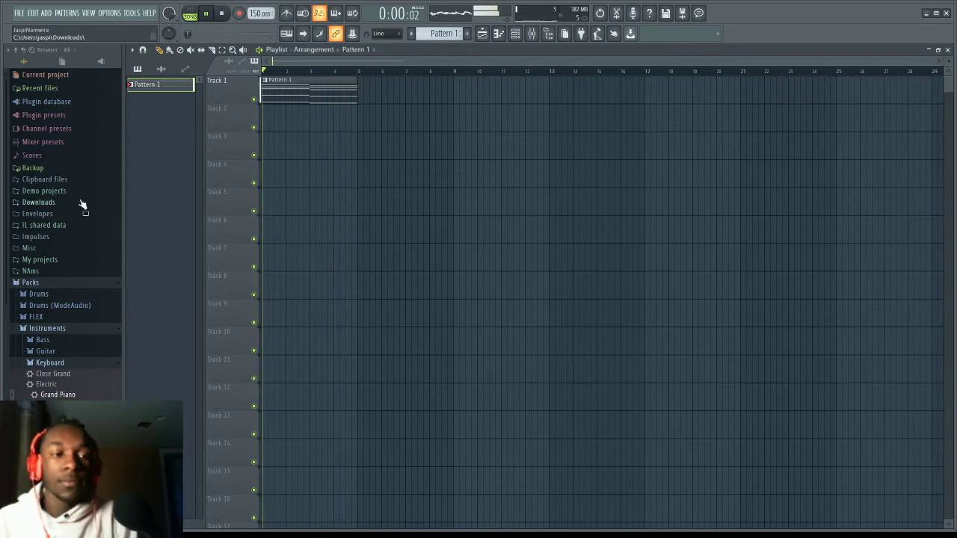
pyautogui.press('space')
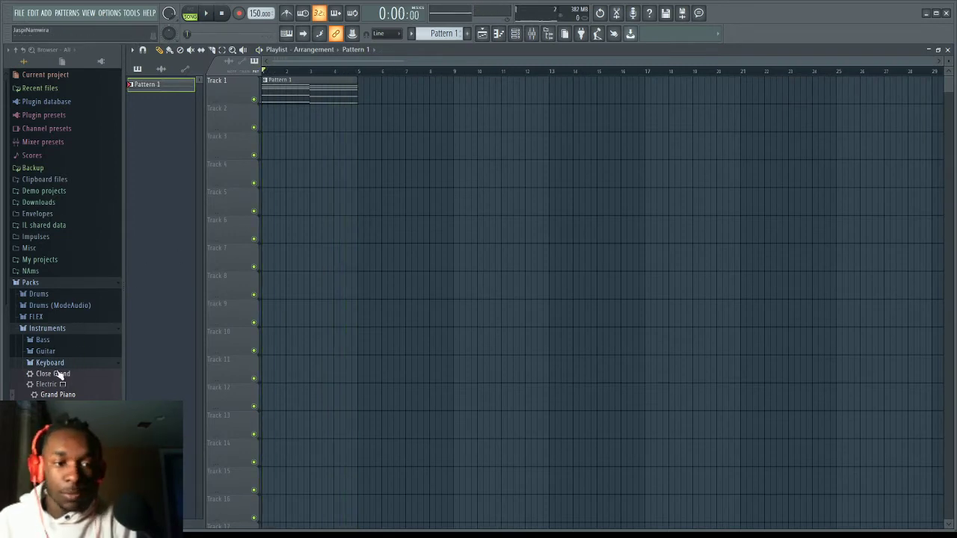
# Step: Load the Strings Solo instrument from the Orchestral folder of the instrument packs and close its plugin window
pyautogui.click(61, 362)
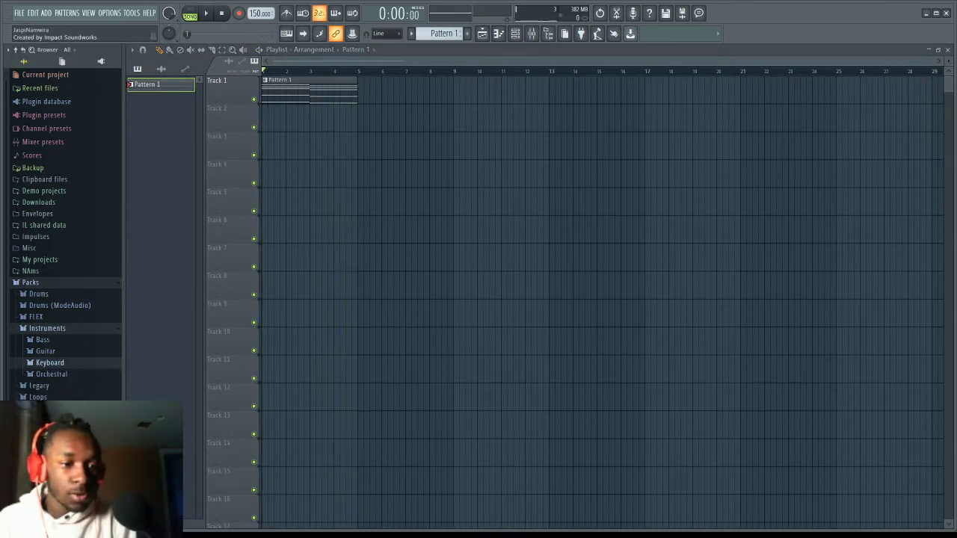
pyautogui.click(53, 374)
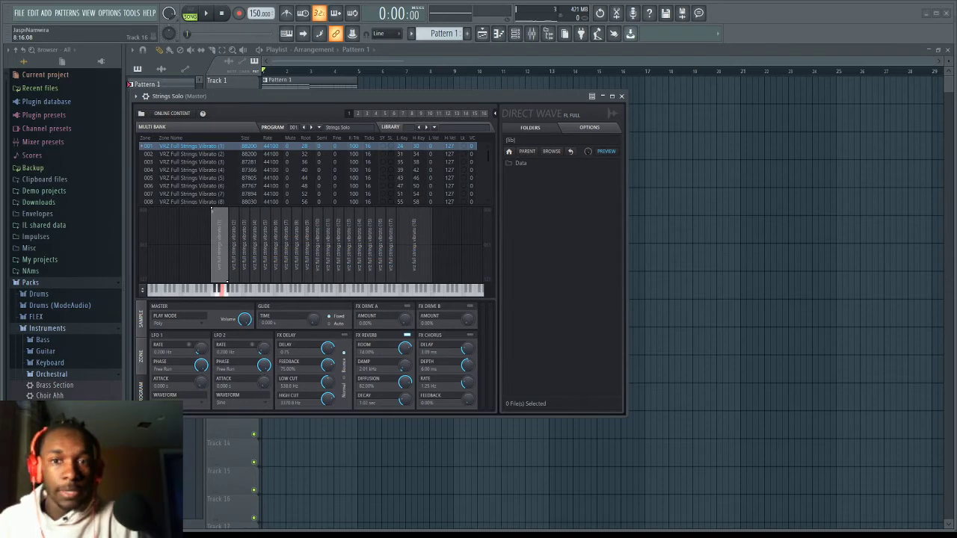
pyautogui.click(360, 55)
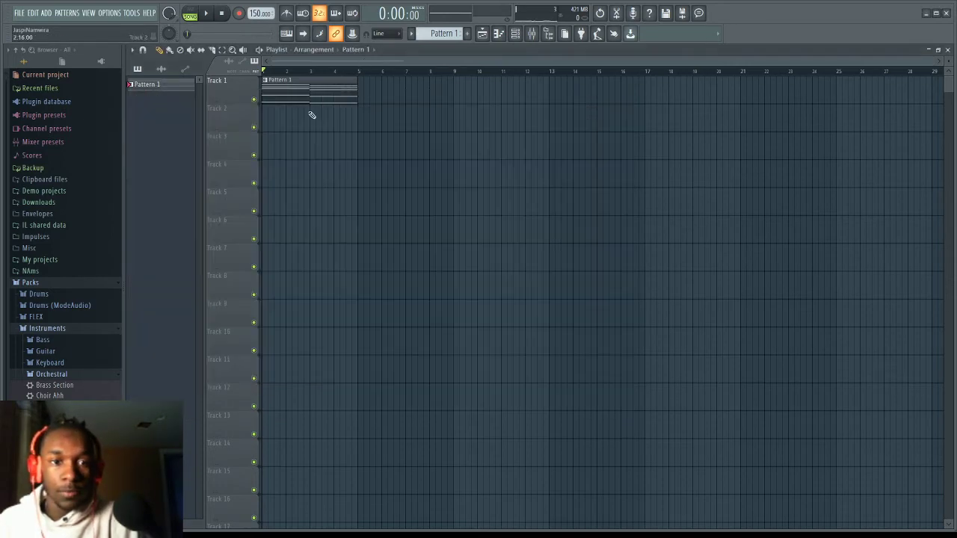
# Step: Create Pattern 2 and place an A4 note at bar 1 in the Strings Solo piano roll
pyautogui.click(469, 36)
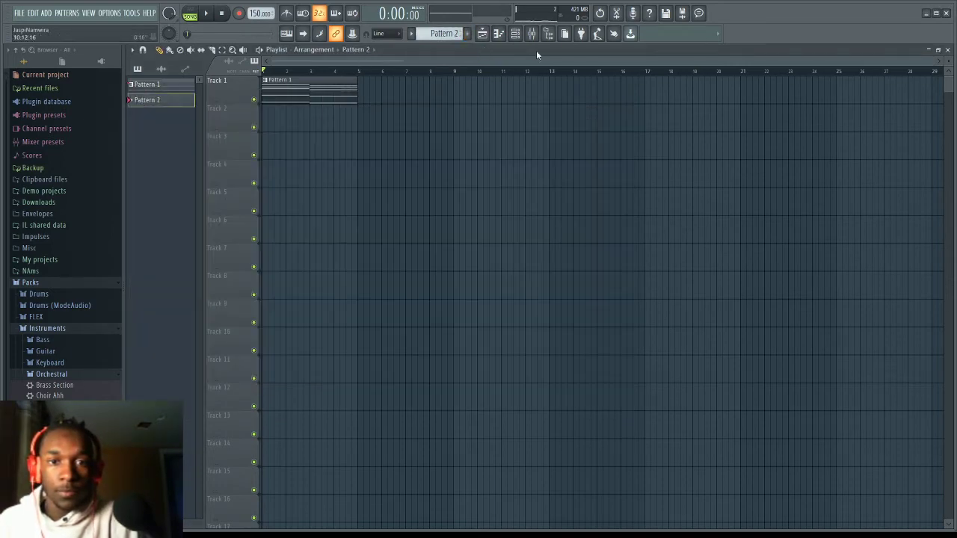
pyautogui.click(498, 33)
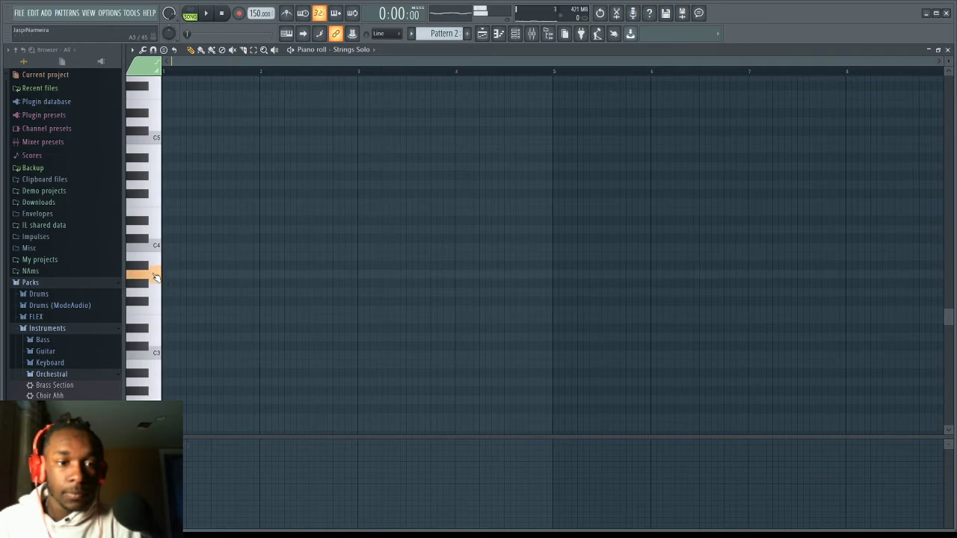
pyautogui.click(163, 167)
# Step: Place Pattern 2 at bar 1 of Track 2 in the playlist and play it together with Pattern 1
pyautogui.click(482, 33)
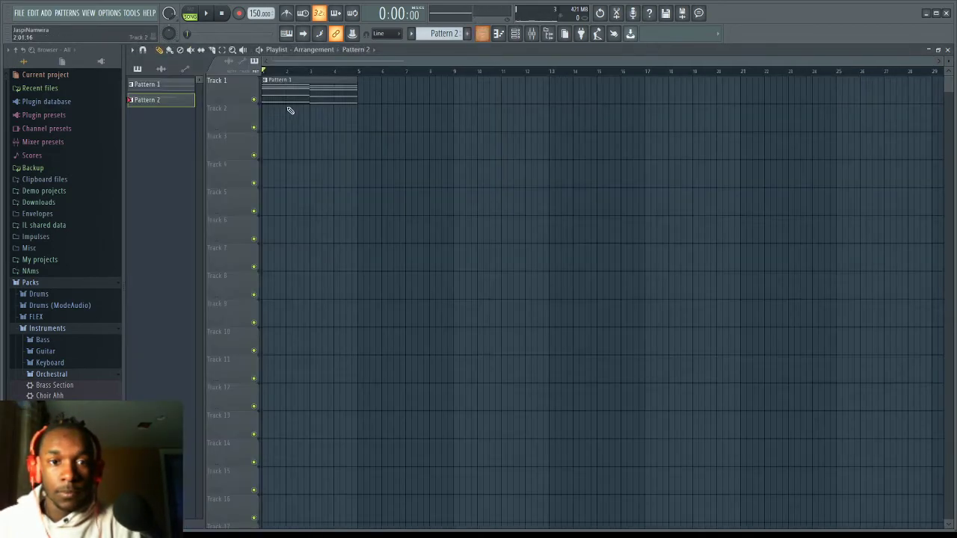
pyautogui.click(293, 113)
pyautogui.moveTo(295, 114); pyautogui.dragTo(265, 114)
pyautogui.press('space')
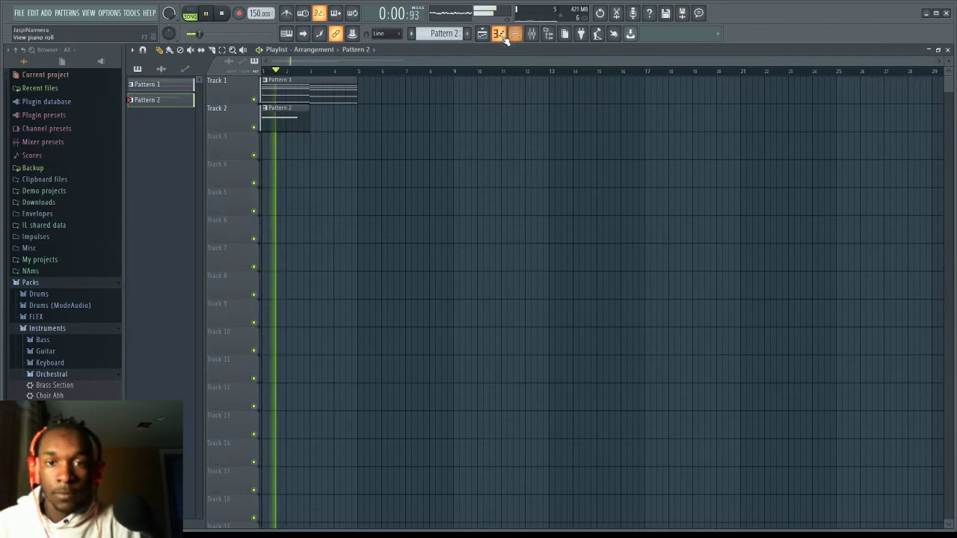
# Step: Reopen the Strings Solo piano roll, stop playback and add a D5 note at bar 2 step 9 after the A4 note
pyautogui.click(514, 35)
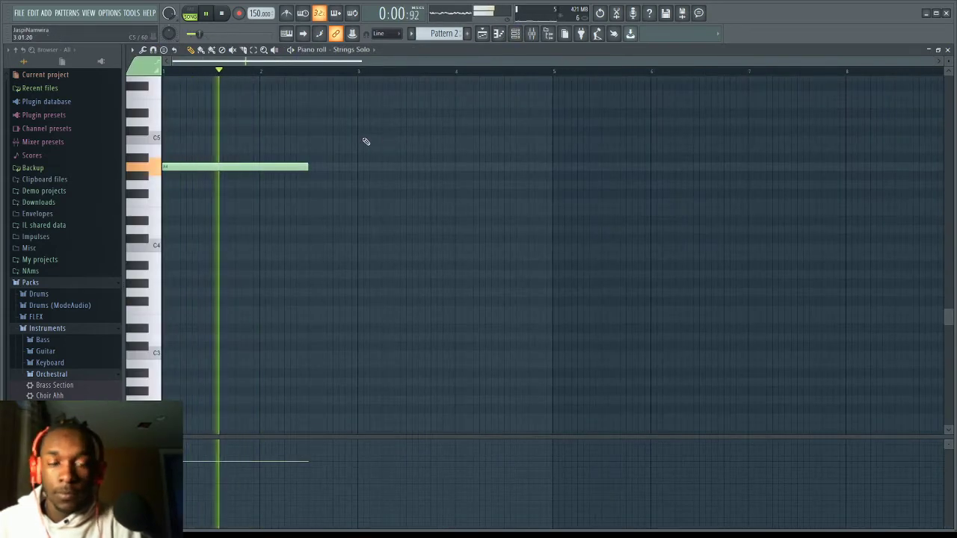
pyautogui.press('space')
pyautogui.click(311, 121)
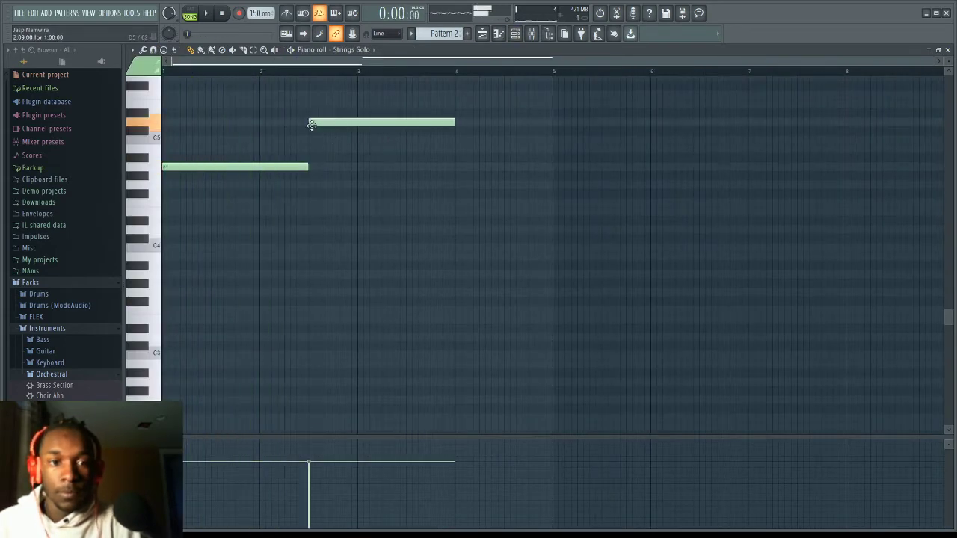
# Step: Lower the bar 2 step 9 note to C5, shorten it to end at bar 3, and add a B4 note at bar 3
pyautogui.moveTo(311, 124); pyautogui.dragTo(312, 142)
pyautogui.press('space')
pyautogui.moveTo(454, 141); pyautogui.dragTo(492, 133)
pyautogui.click(365, 167)
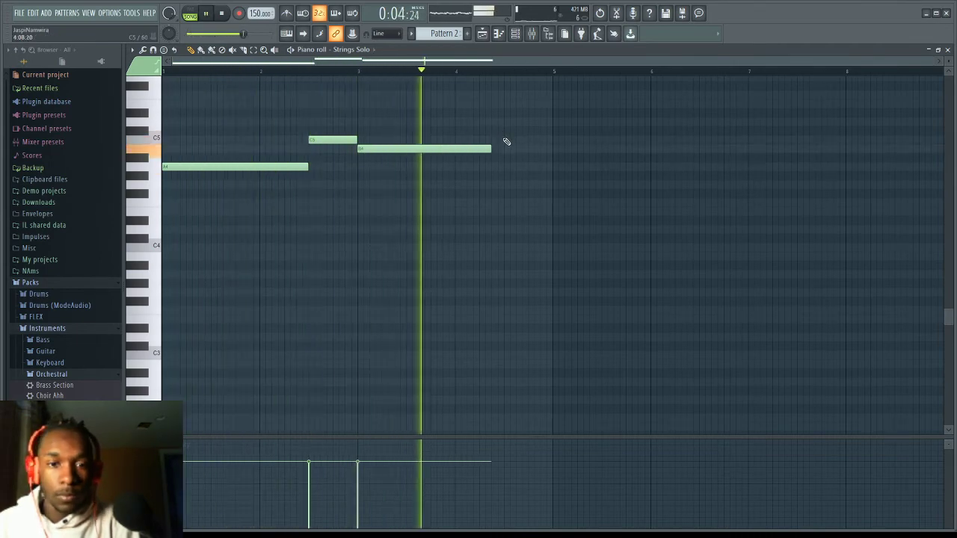
# Step: Add a final melody note at bar 4 step 9, set it to E5 ending at bar 5, and play it back in the playlist
pyautogui.click(506, 122)
pyautogui.press('space')
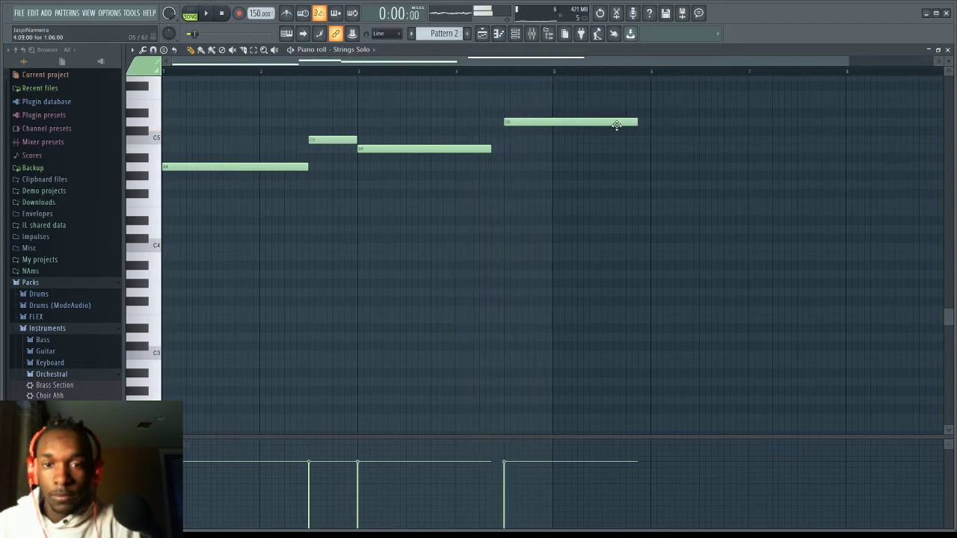
pyautogui.moveTo(589, 124); pyautogui.dragTo(553, 106)
pyautogui.press('space')
pyautogui.moveTo(493, 148); pyautogui.dragTo(505, 138)
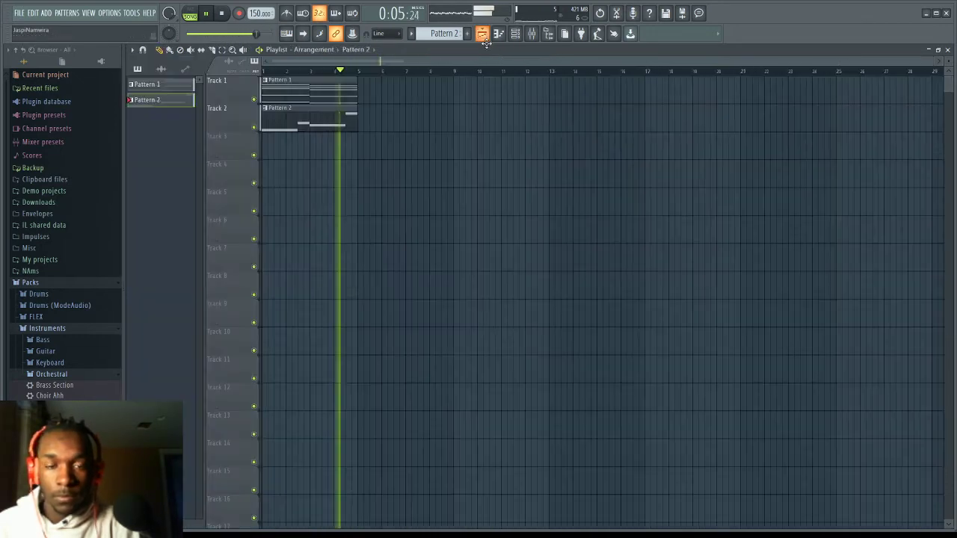
pyautogui.press('F5')
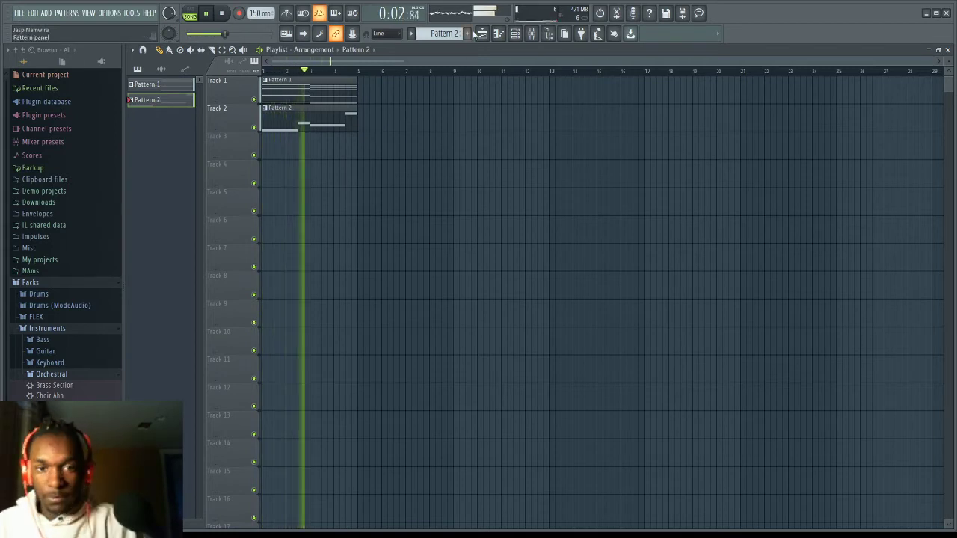
# Step: Delete the unused Clap, Hat and Snare channels from the channel rack
pyautogui.click(524, 35)
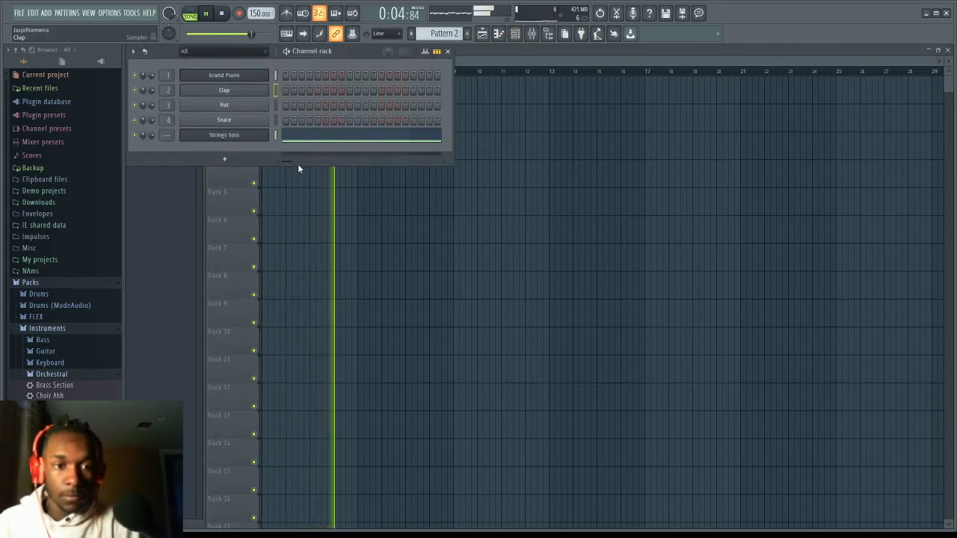
pyautogui.hotkey('alt', 'Delete')
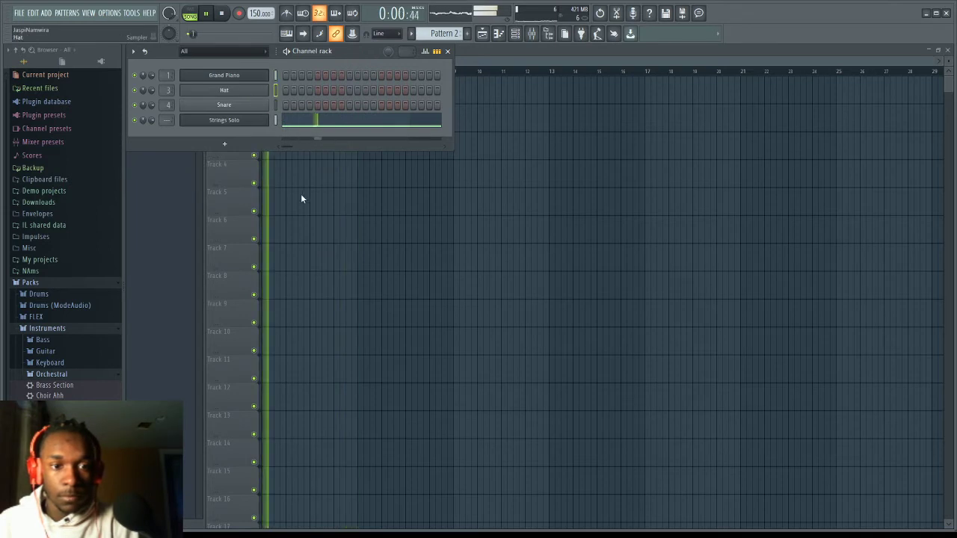
pyautogui.hotkey('alt', 'Delete')
pyautogui.hotkey('alt', 'Delete')
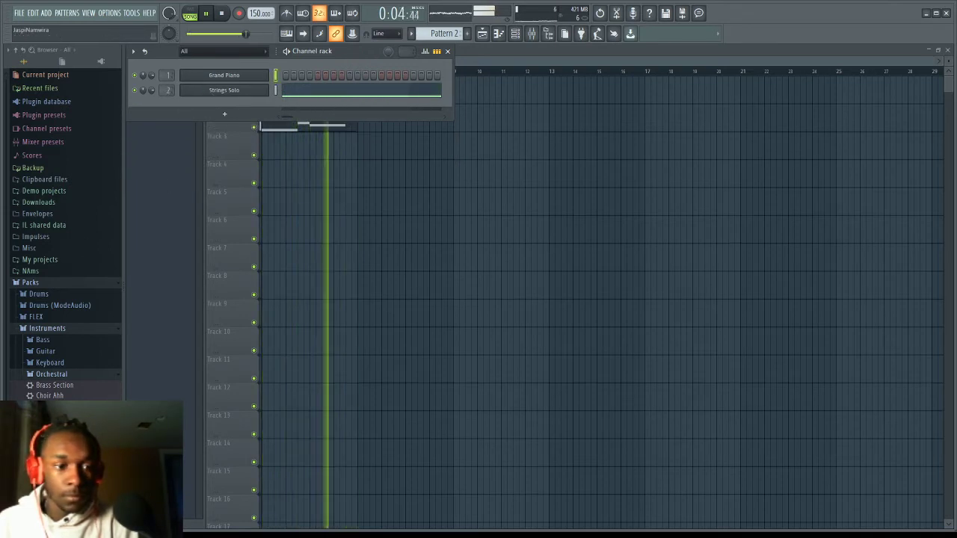
# Step: Try Strings Section on the Grand Piano channel, restore Grand Piano there, and audition Woodwind Section from the Orchestral folder
pyautogui.moveTo(52, 419); pyautogui.dragTo(225, 74)
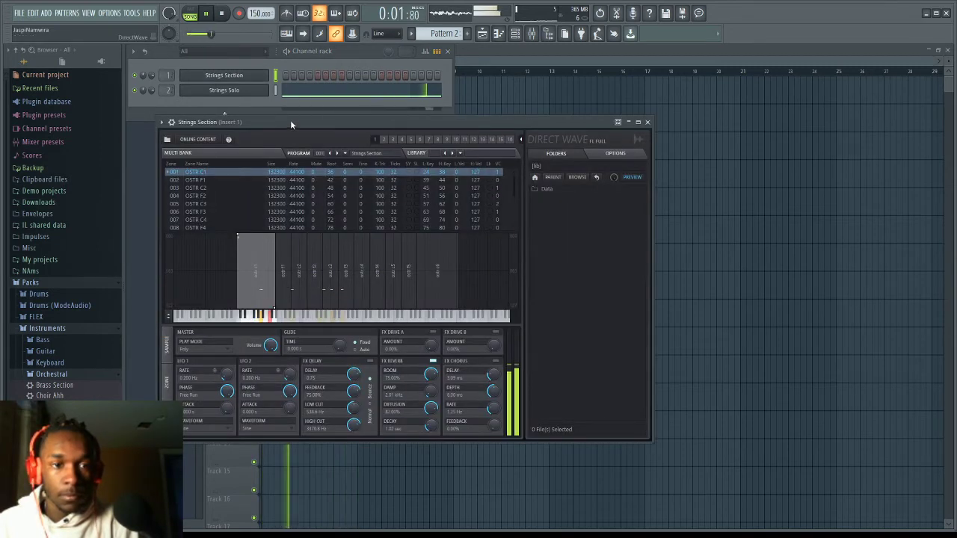
pyautogui.click(50, 362)
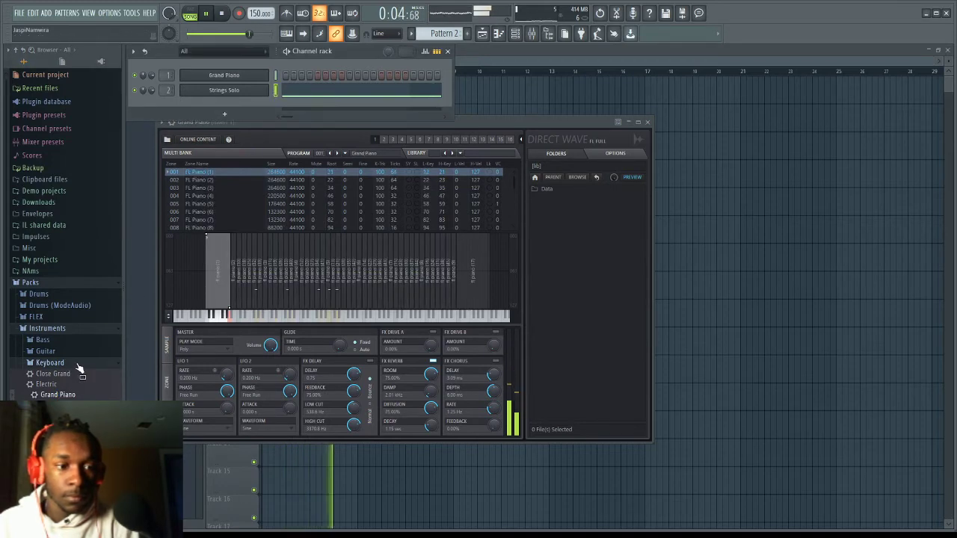
pyautogui.click(50, 363)
pyautogui.click(50, 374)
pyautogui.click(54, 385)
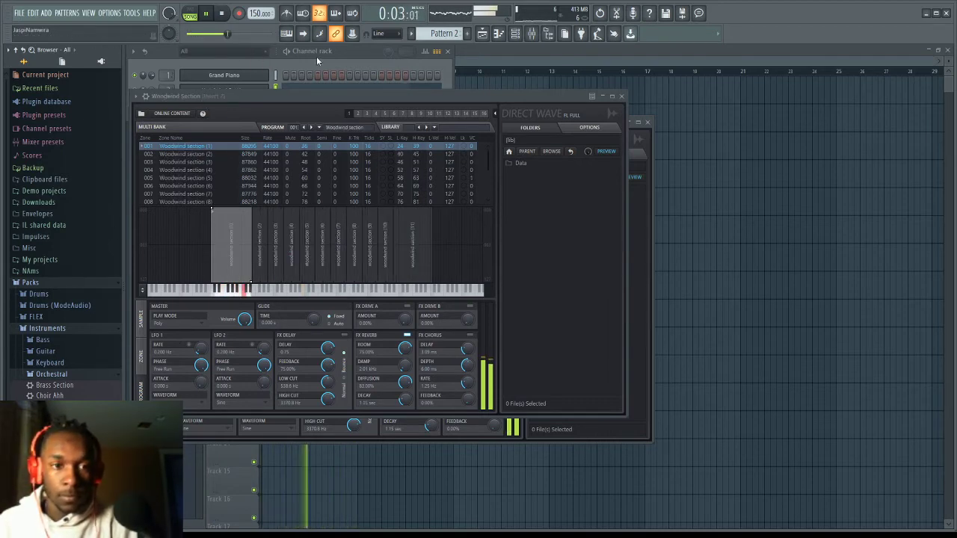
# Step: Stop playback, create Pattern 3 and place it at bar 1 of Track 3 in the playlist
pyautogui.click(485, 50)
pyautogui.press('space')
pyautogui.click(468, 34)
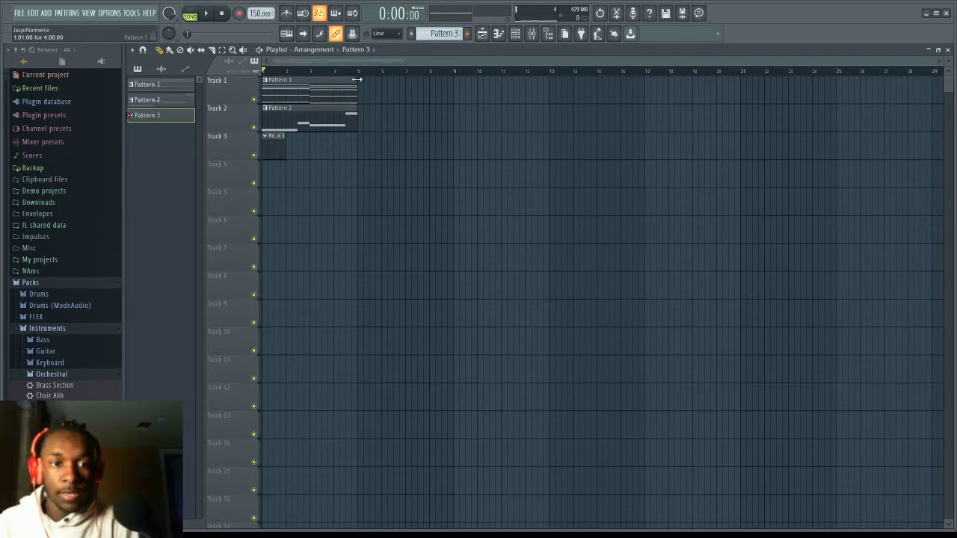
# Step: Copy all chord notes from Pattern 1's Grand Piano piano roll and paste them into Pattern 3's Grand Piano piano roll
pyautogui.click(317, 100)
pyautogui.doubleClick(318, 101)
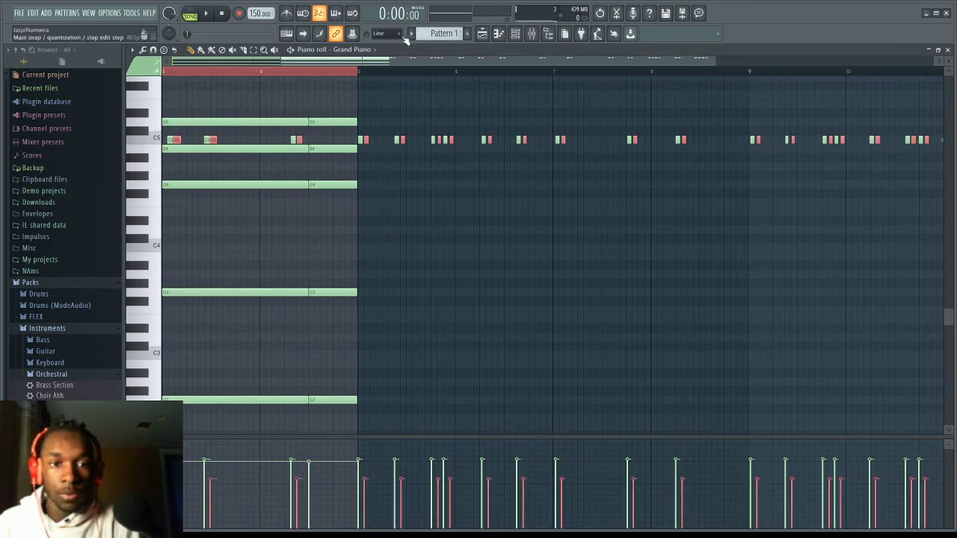
pyautogui.moveTo(714, 61); pyautogui.dragTo(952, 67)
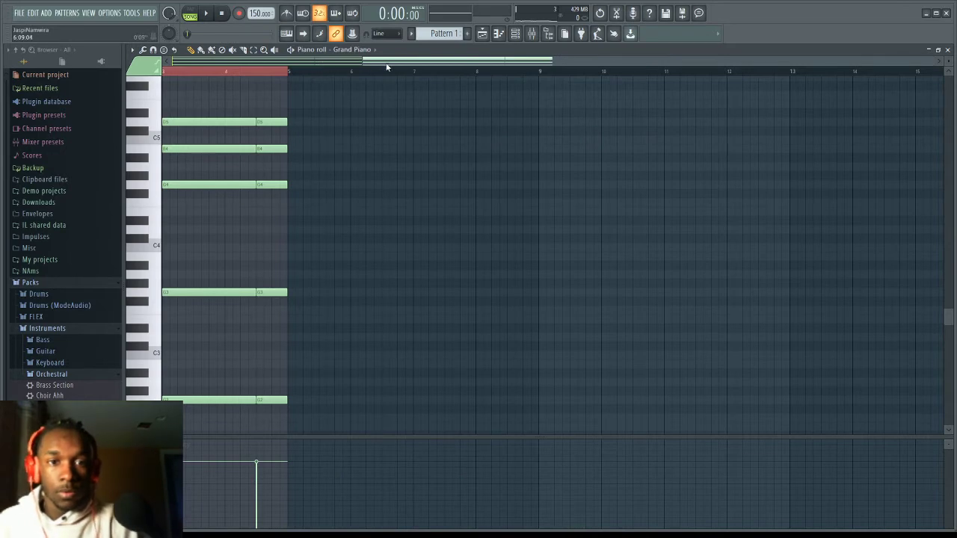
pyautogui.moveTo(387, 61); pyautogui.dragTo(39, 79)
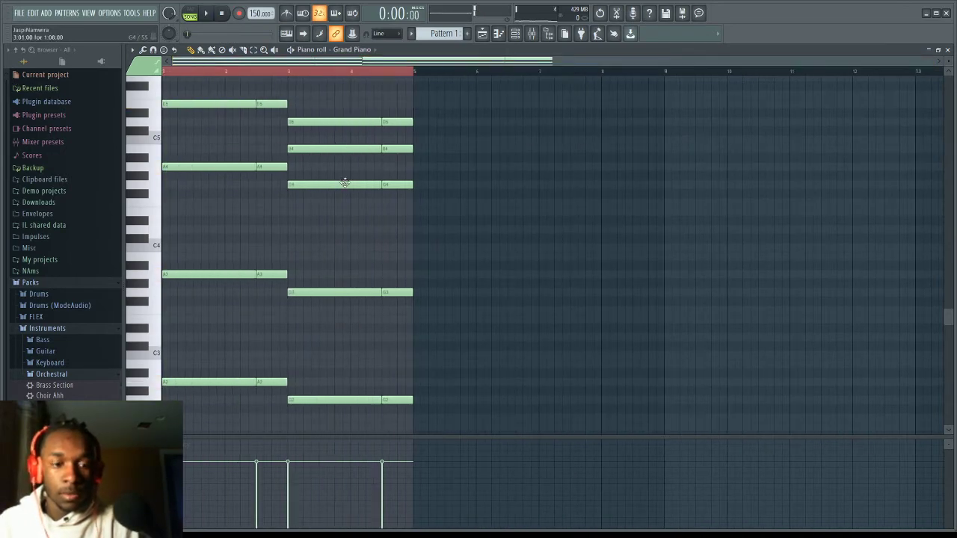
pyautogui.hotkey('ctrl', 'a')
pyautogui.click(486, 34)
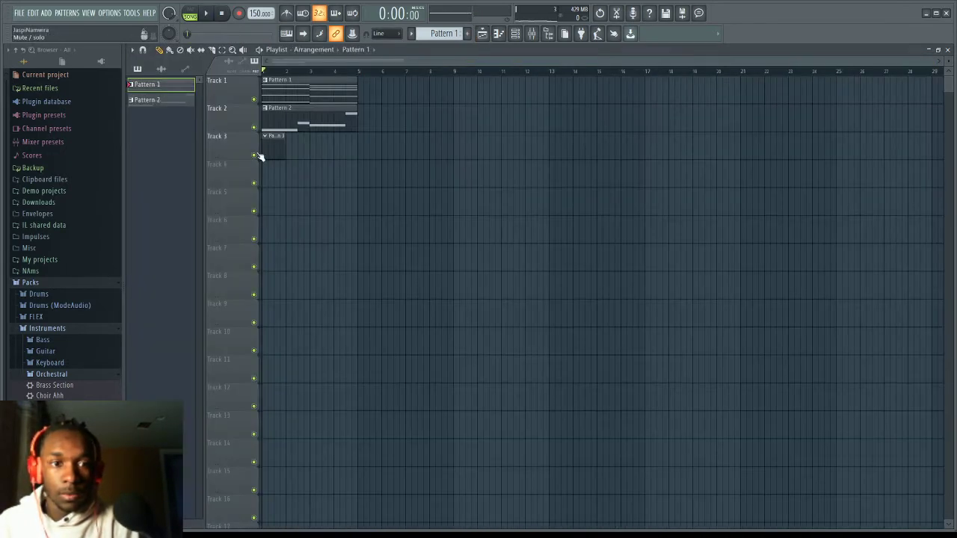
pyautogui.doubleClick(271, 142)
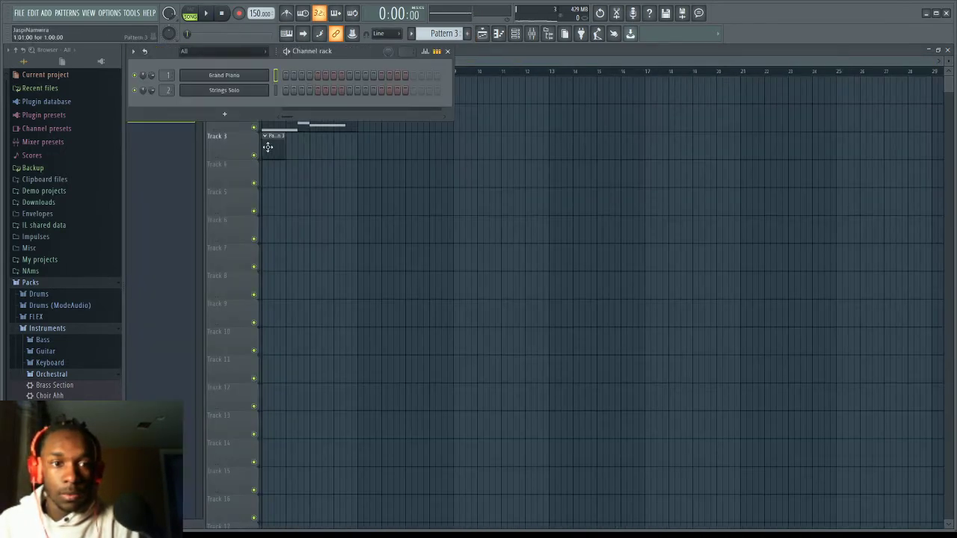
pyautogui.click(500, 34)
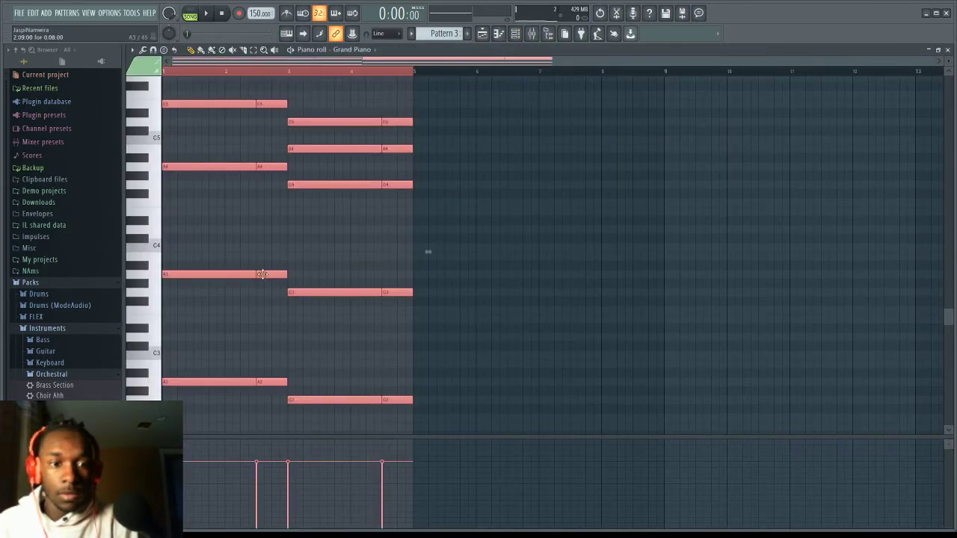
# Step: Delete the short chord notes at step 9 of bars 2 and 4, and extend the remaining notes to two full bars each
pyautogui.rightClick(271, 382)
pyautogui.rightClick(277, 274)
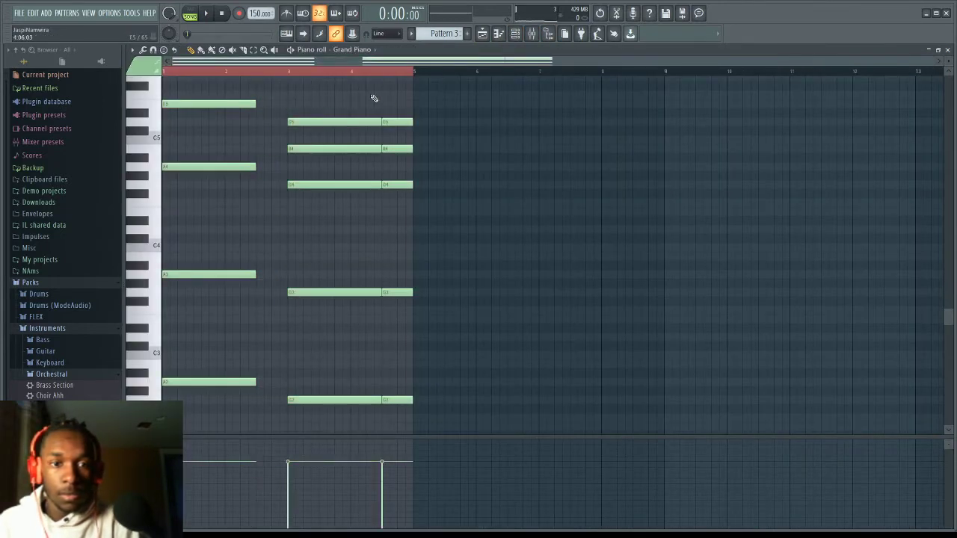
pyautogui.rightClick(389, 121)
pyautogui.rightClick(392, 148)
pyautogui.rightClick(395, 184)
pyautogui.scroll(-3, 416, 277)
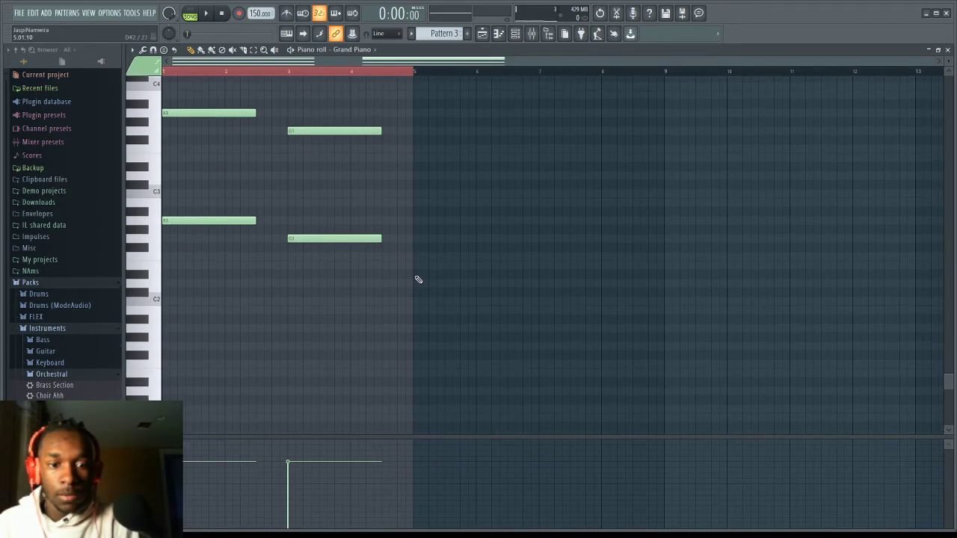
pyautogui.hotkey('ctrl', 'a')
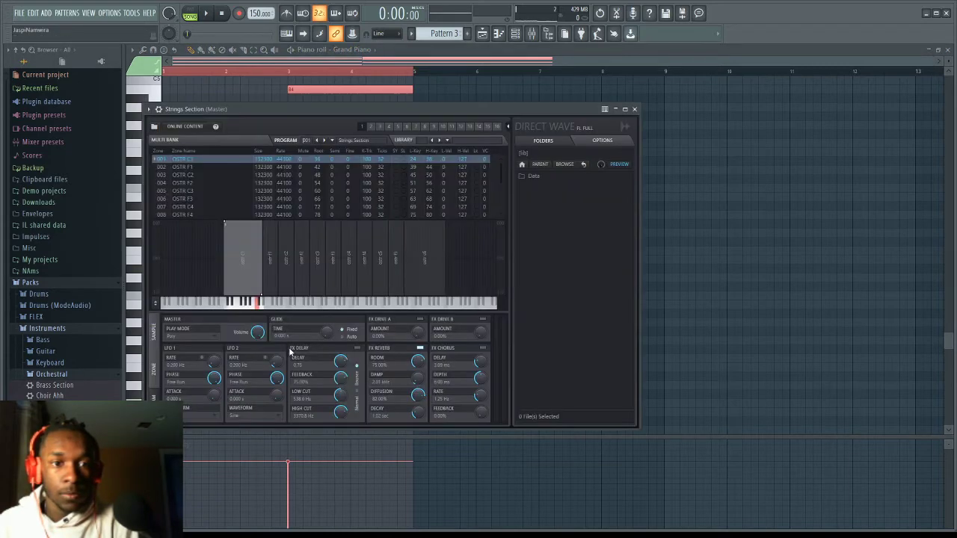
# Step: Add the Strings Section instrument and move all Pattern 3 notes from the Grand Piano piano roll into its piano roll
pyautogui.click(385, 53)
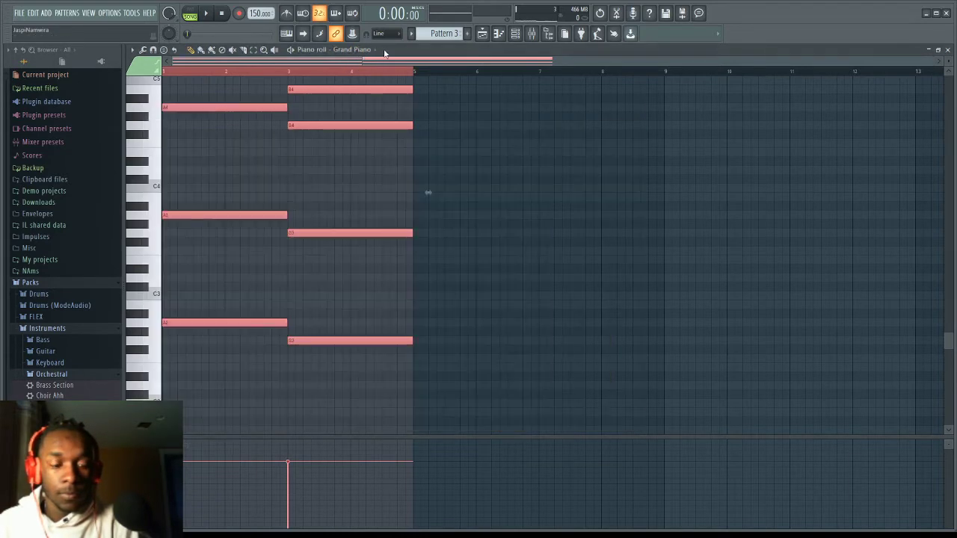
pyautogui.hotkey('ctrl', 'a')
pyautogui.press('Delete')
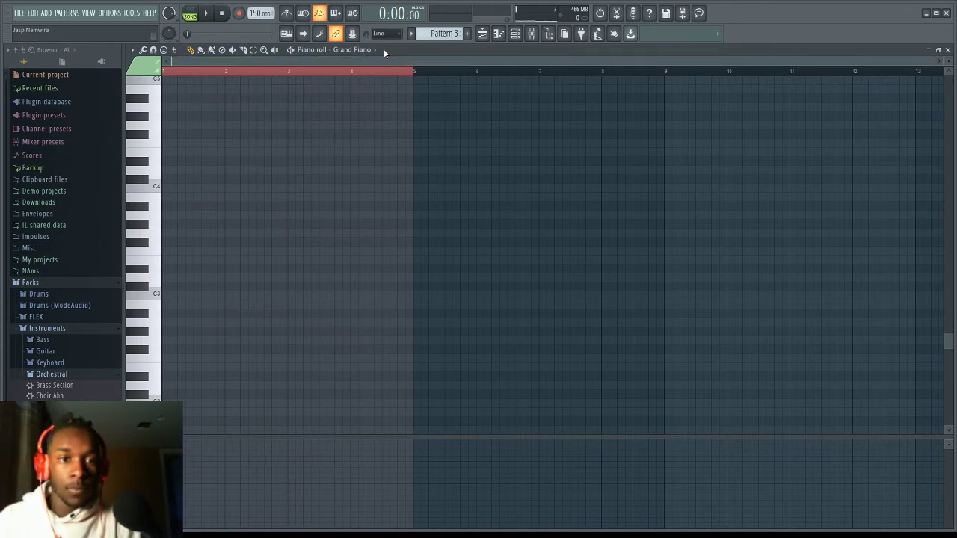
pyautogui.hotkey('ctrl', 'v')
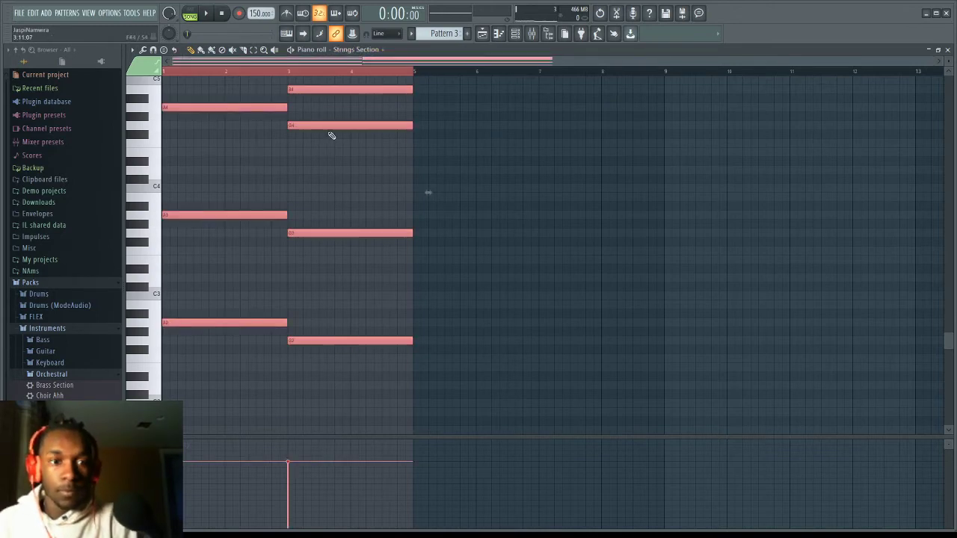
# Step: Return to the playlist and play all three patterns together
pyautogui.press('F5')
pyautogui.click(314, 171)
pyautogui.rightClick(324, 172)
pyautogui.press('space')
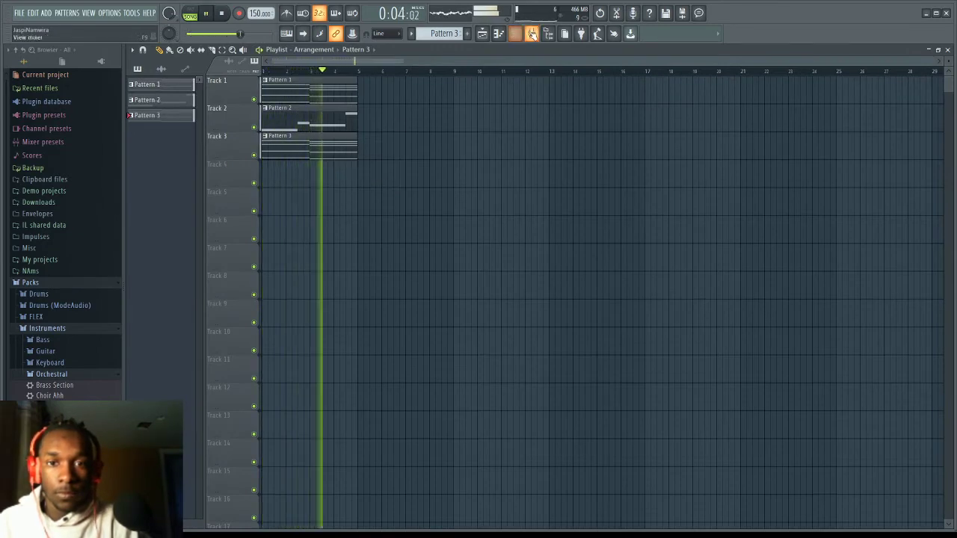
# Step: Route Strings Section to mixer Insert 3, lower its fader, and lower Insert 2's fader to about -7.6 dB
pyautogui.click(515, 33)
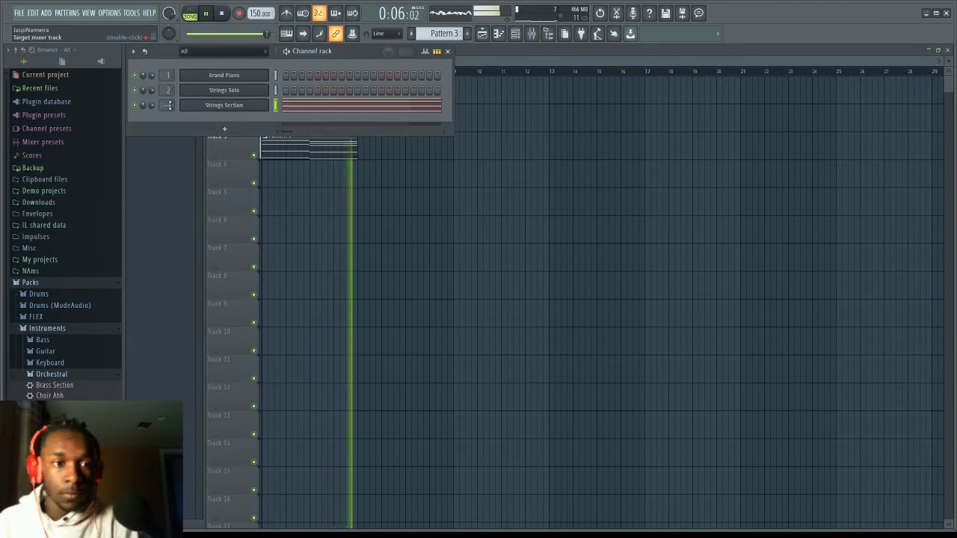
pyautogui.click(532, 33)
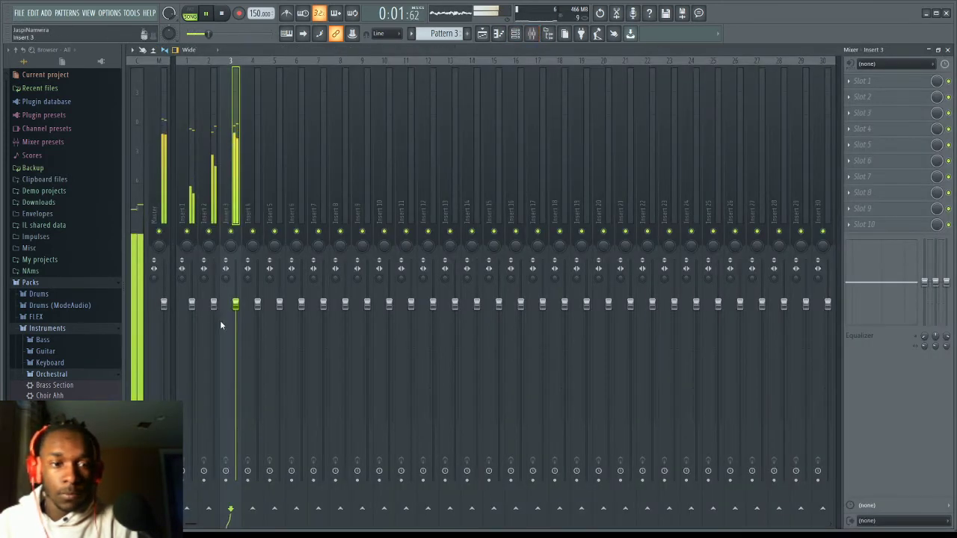
pyautogui.moveTo(235, 312); pyautogui.dragTo(236, 411)
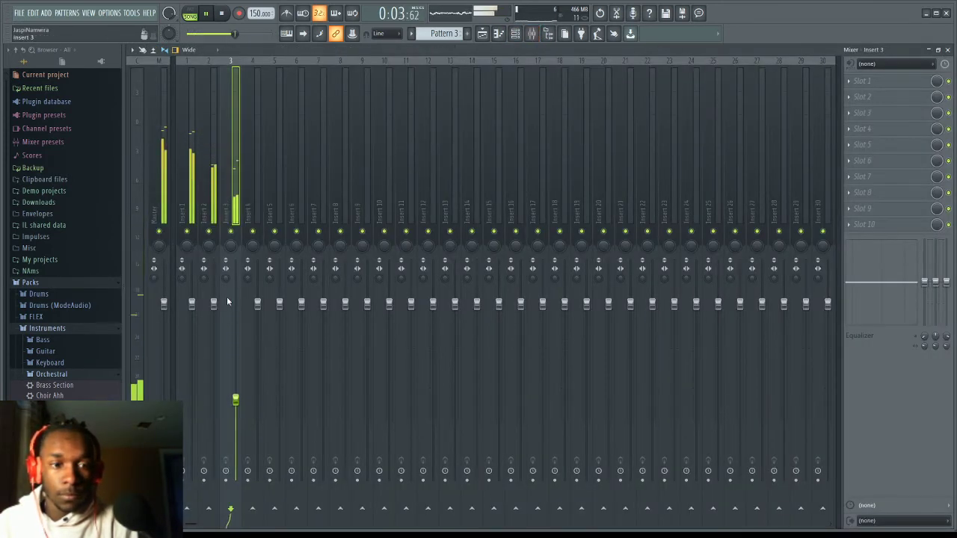
pyautogui.moveTo(213, 303); pyautogui.dragTo(213, 352)
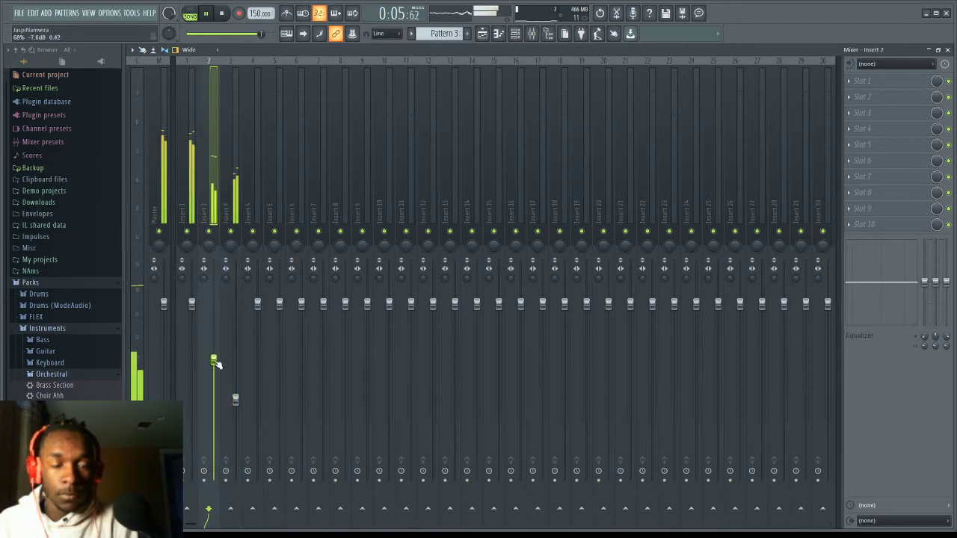
pyautogui.click(483, 33)
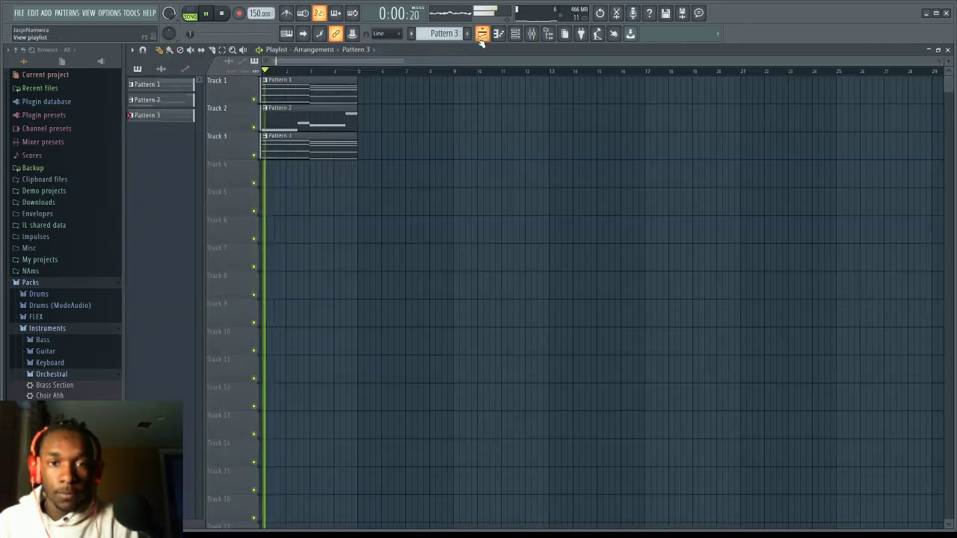
# Step: Stop playback and preview the DL Breaker loop from the Loops folder of the packs
pyautogui.click(86, 330)
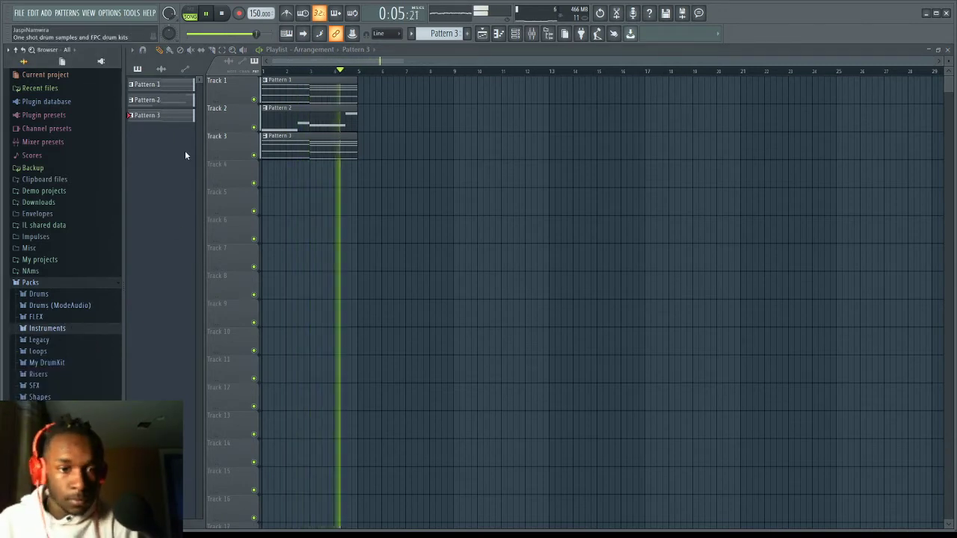
pyautogui.press('space')
pyautogui.click(63, 331)
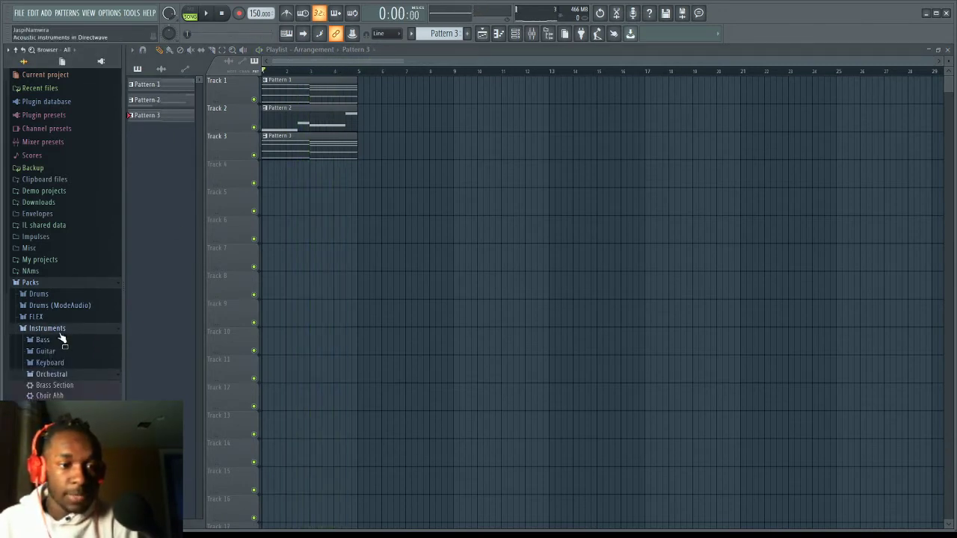
pyautogui.click(60, 334)
pyautogui.click(58, 355)
pyautogui.click(60, 363)
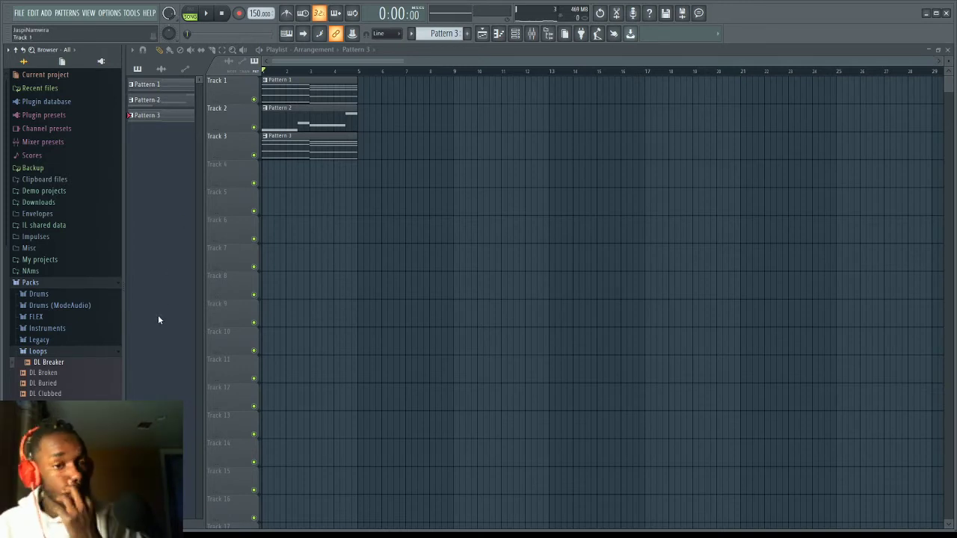
# Step: Place the DL Breaker loop at bar 1 of Track 4 in the playlist and play the arrangement
pyautogui.moveTo(50, 362); pyautogui.dragTo(56, 364)
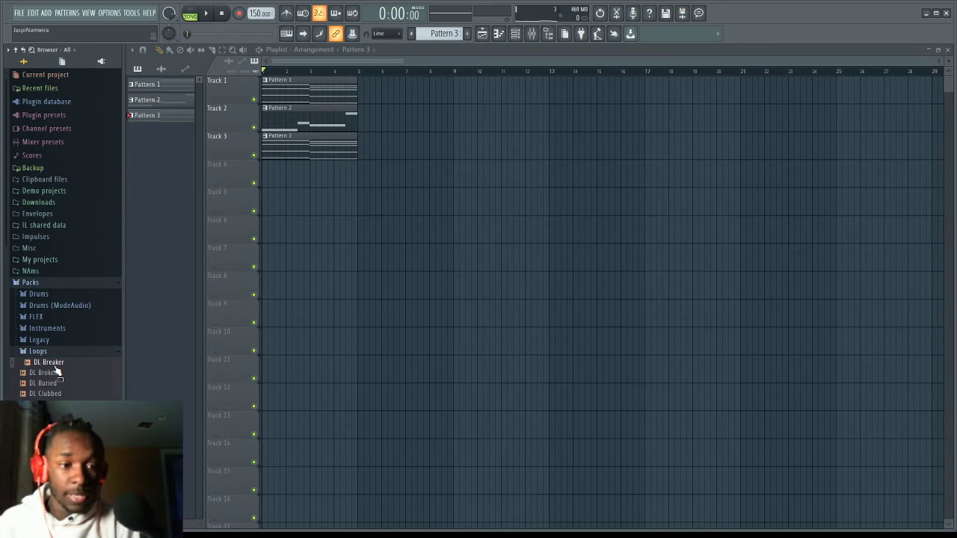
pyautogui.moveTo(279, 220); pyautogui.dragTo(296, 199)
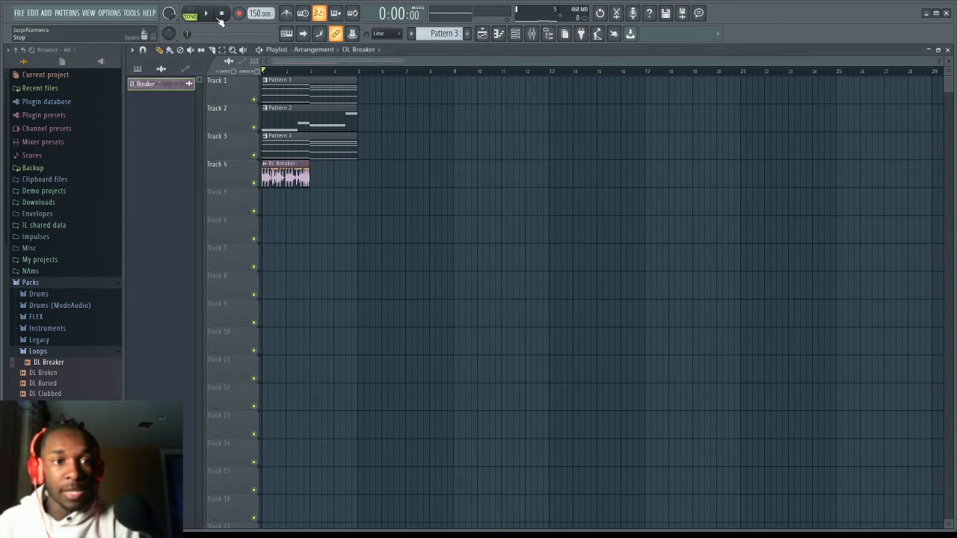
pyautogui.press('space')
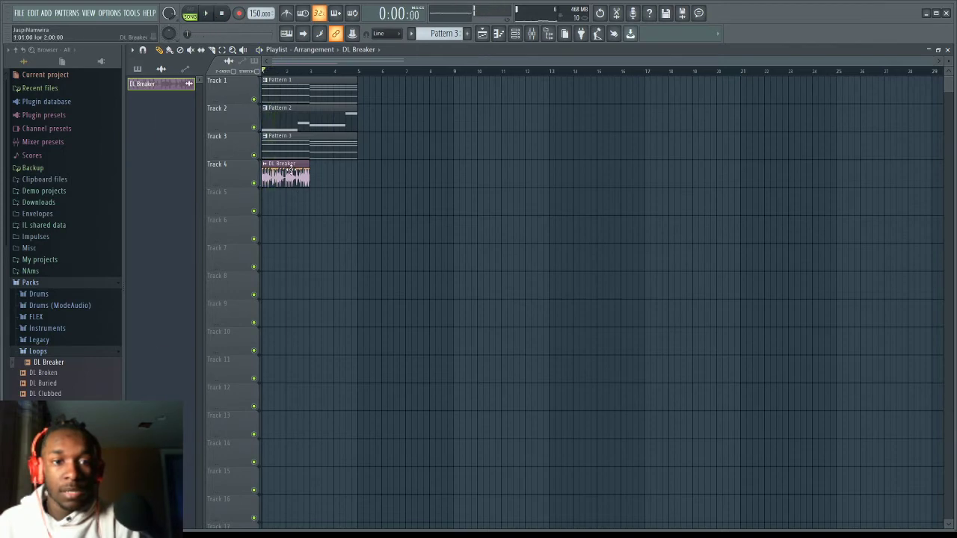
# Step: Time-stretch the DL Breaker sample in its channel settings so its clip spans four bars, and play the arrangement
pyautogui.doubleClick(290, 170)
pyautogui.moveTo(311, 127); pyautogui.dragTo(290, 249)
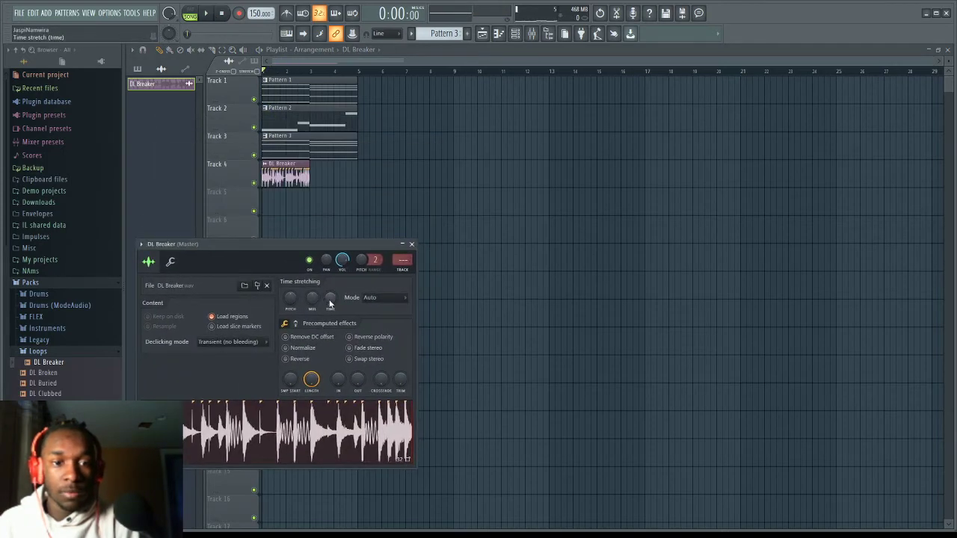
pyautogui.moveTo(330, 303); pyautogui.dragTo(330, 291)
pyautogui.press('space')
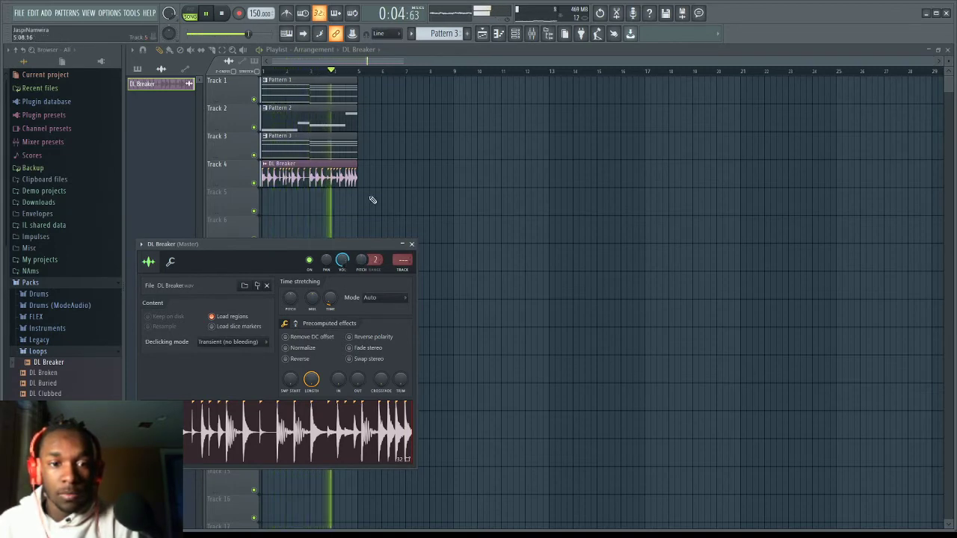
# Step: Close the DL Breaker settings and arrange two back-to-back two-bar DL Breaker clips on Track 4, starting at bars 1 and 3
pyautogui.press('space')
pyautogui.press('Escape')
pyautogui.press('space')
pyautogui.moveTo(307, 181); pyautogui.dragTo(357, 182)
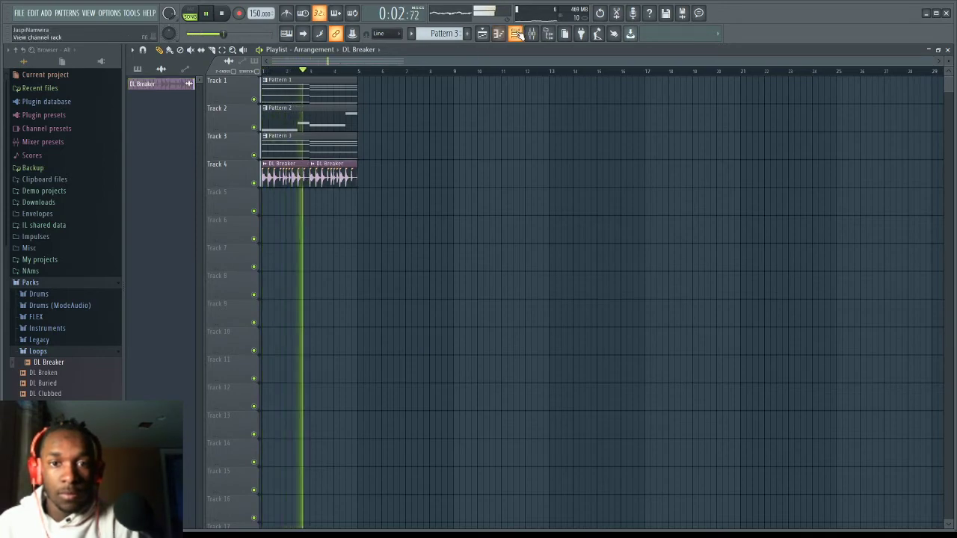
# Step: Route DL Breaker to mixer Insert 4, lower its fader to about -8.6 dB, and return to the playlist
pyautogui.press('F6')
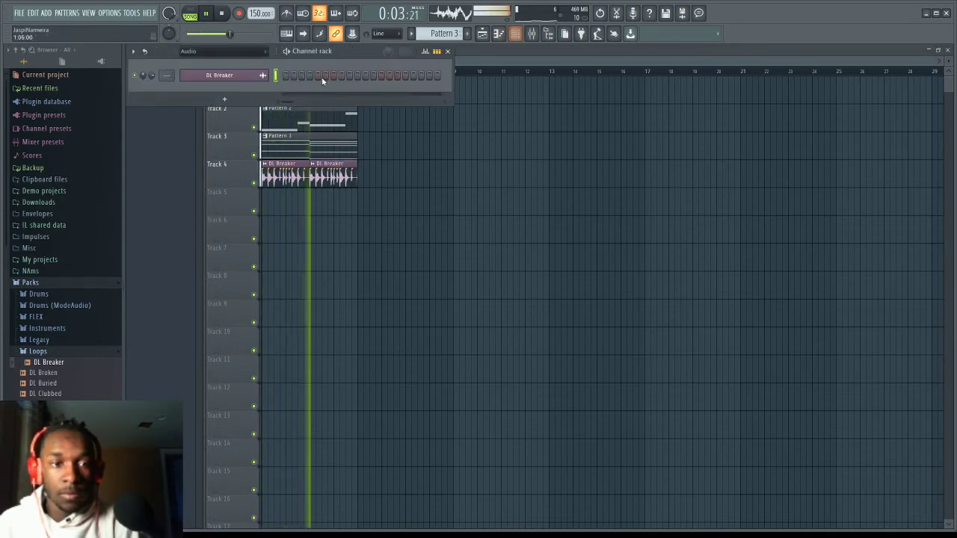
pyautogui.click(239, 55)
pyautogui.click(236, 66)
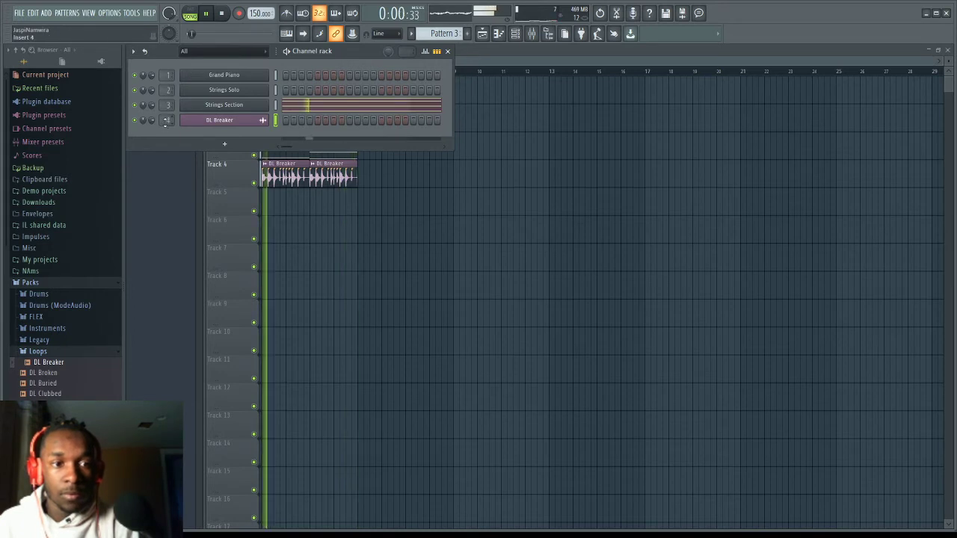
pyautogui.click(532, 33)
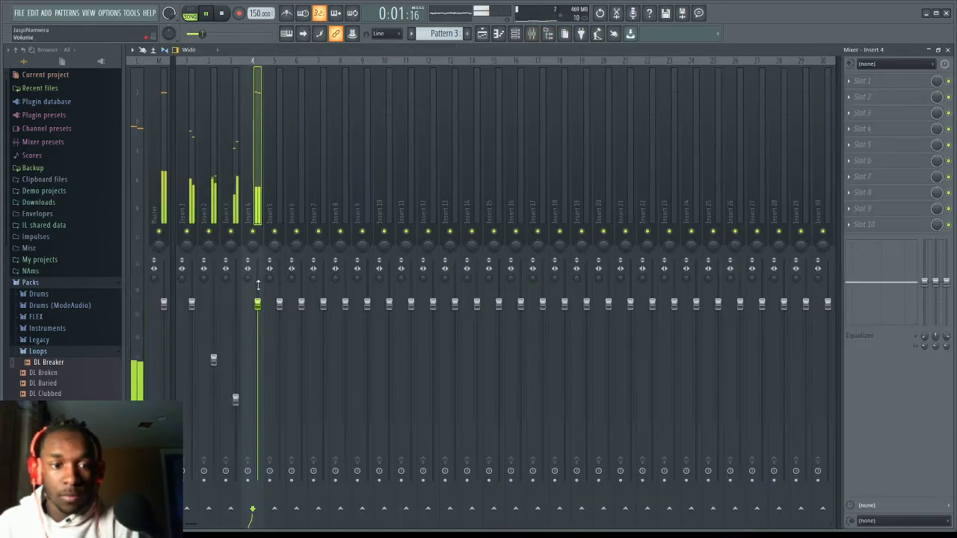
pyautogui.moveTo(257, 380); pyautogui.dragTo(257, 389)
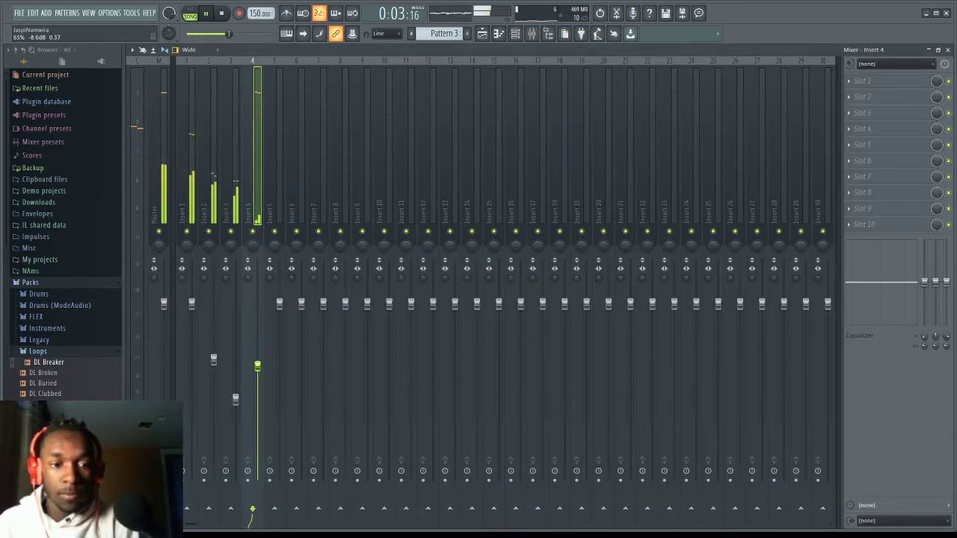
pyautogui.press('F5')
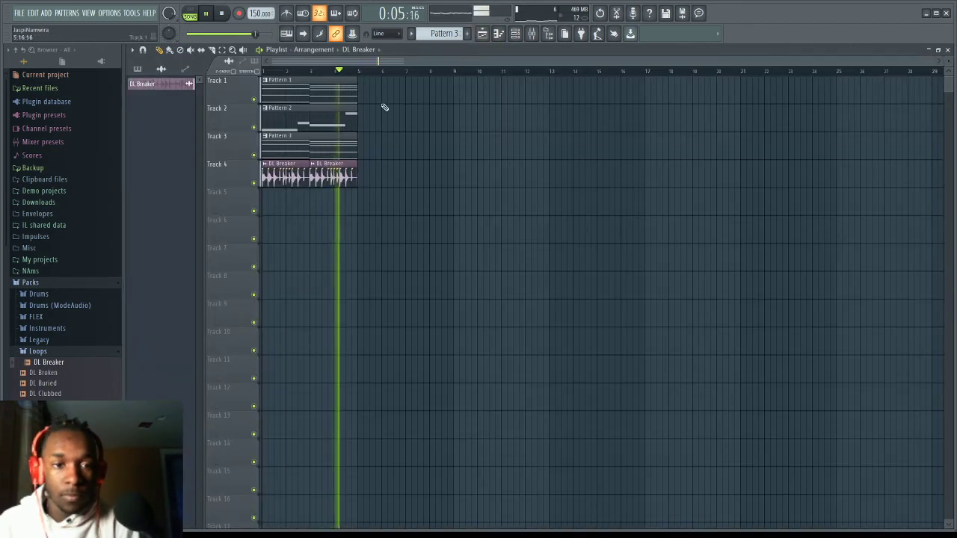
# Step: Collapse the Loops folder, stop playback and mute Track 4 with the DL Breaker clips
pyautogui.click(79, 352)
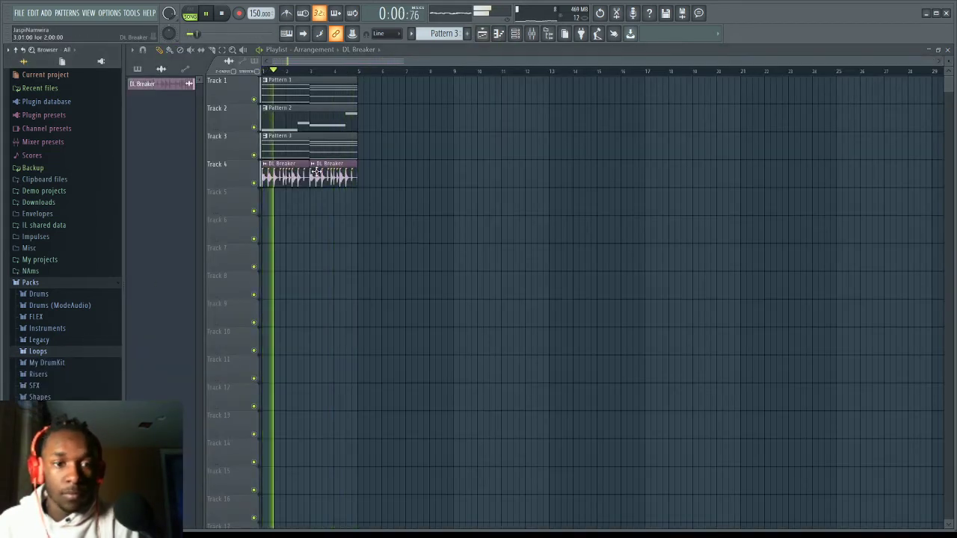
pyautogui.press('space')
pyautogui.click(254, 184)
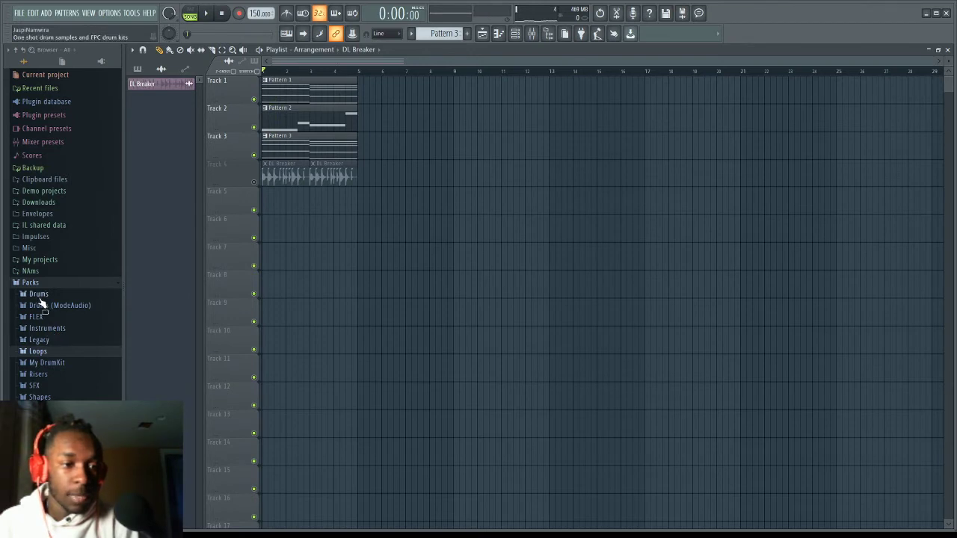
# Step: Browse the OTKYN DEFINITIVE EDITION kit in My DrumKit and the Drums pack for drum sounds while the arrangement plays
pyautogui.click(60, 363)
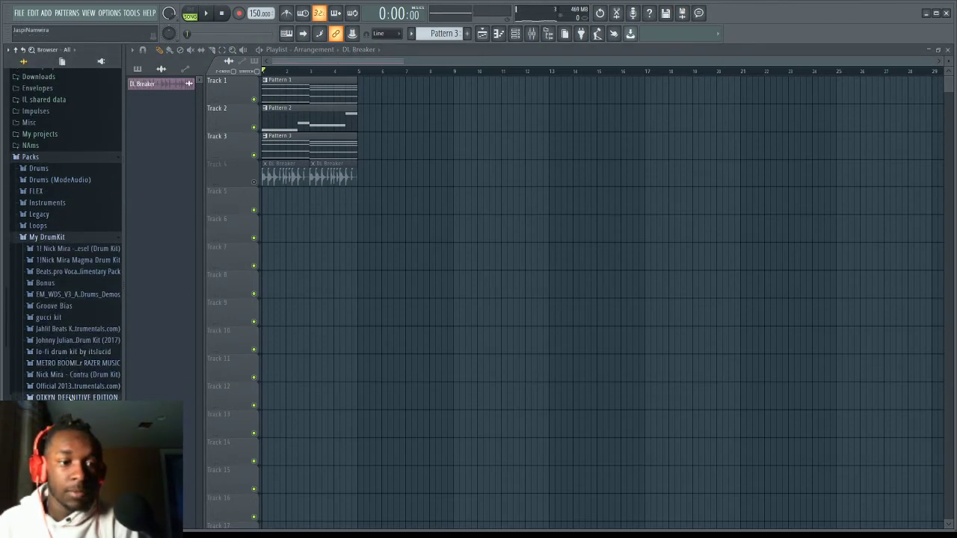
pyautogui.scroll(-5, 116, 342)
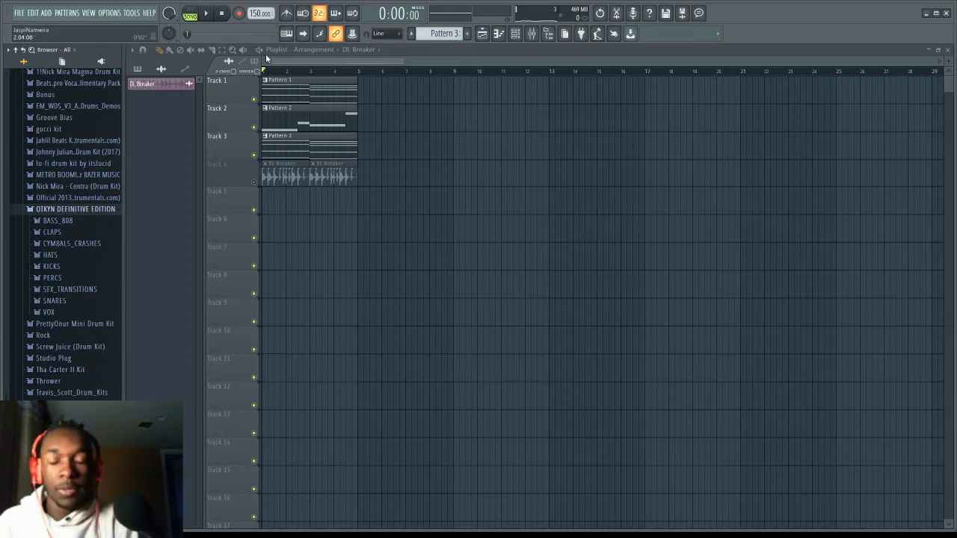
pyautogui.press('space')
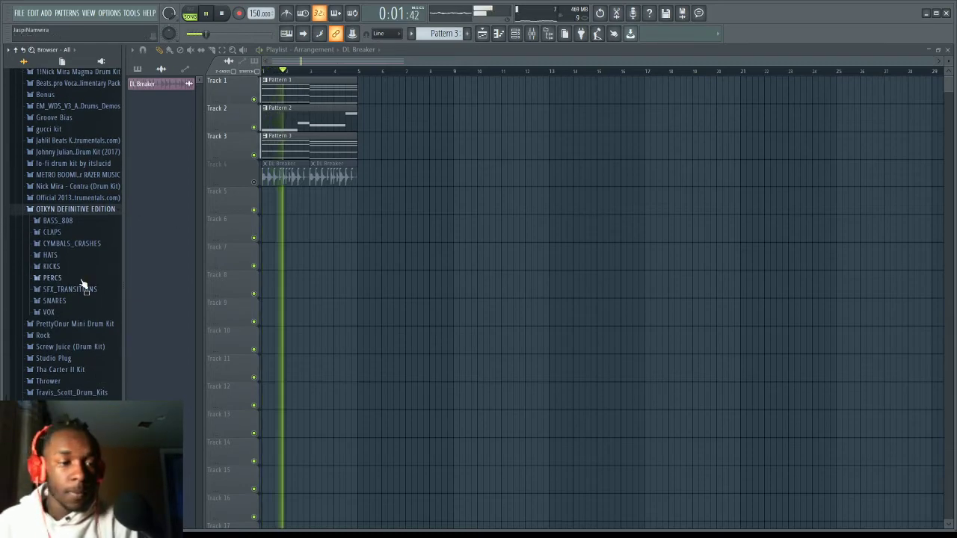
pyautogui.scroll(2, 84, 284)
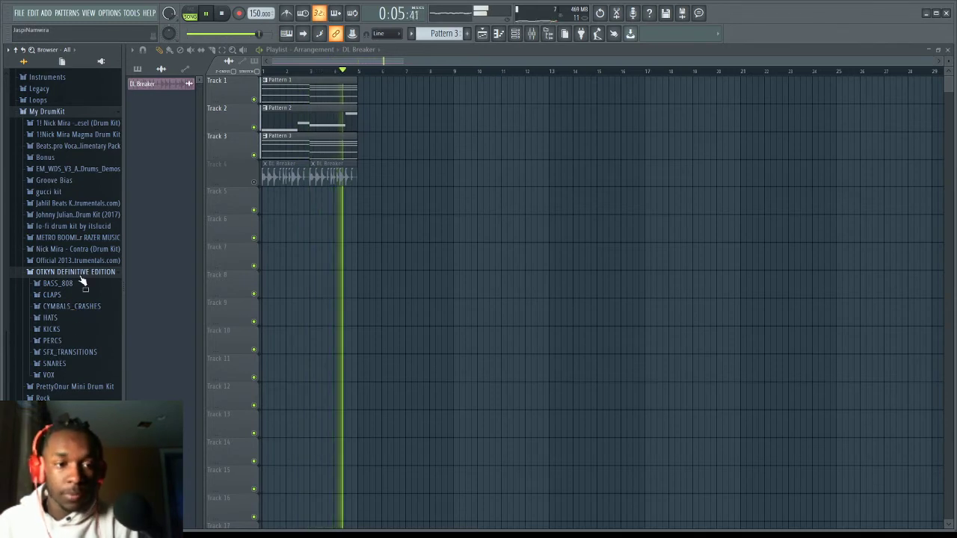
pyautogui.click(83, 272)
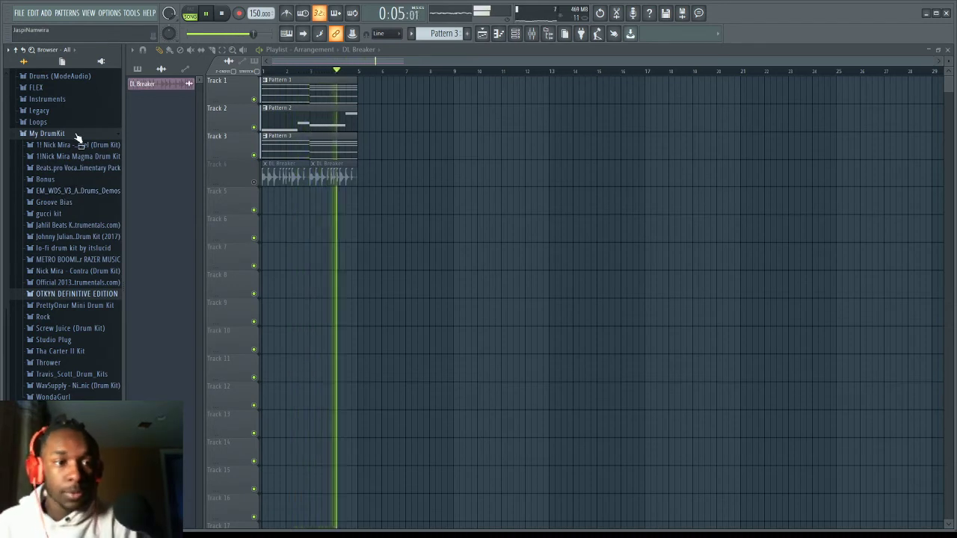
pyautogui.scroll(10, 71, 142)
pyautogui.click(38, 294)
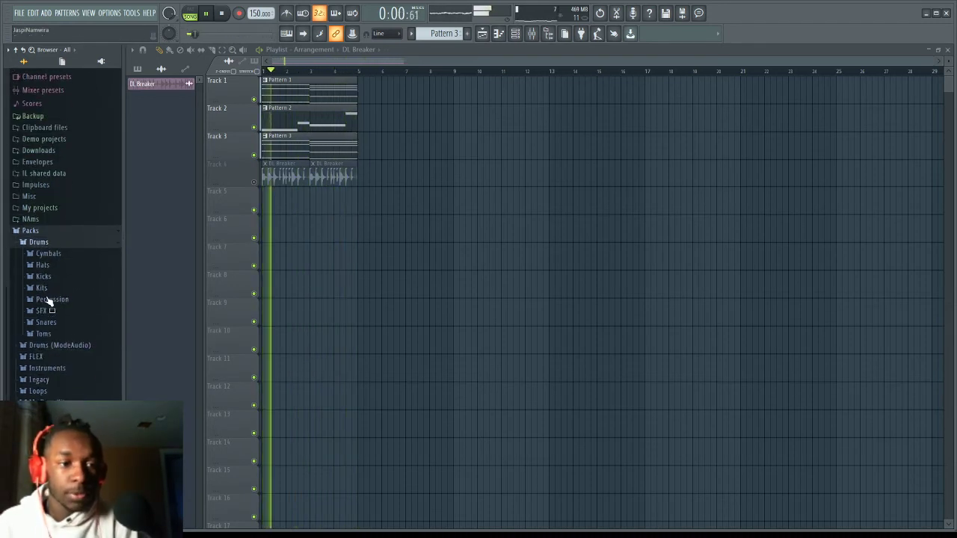
pyautogui.scroll(-1, 46, 299)
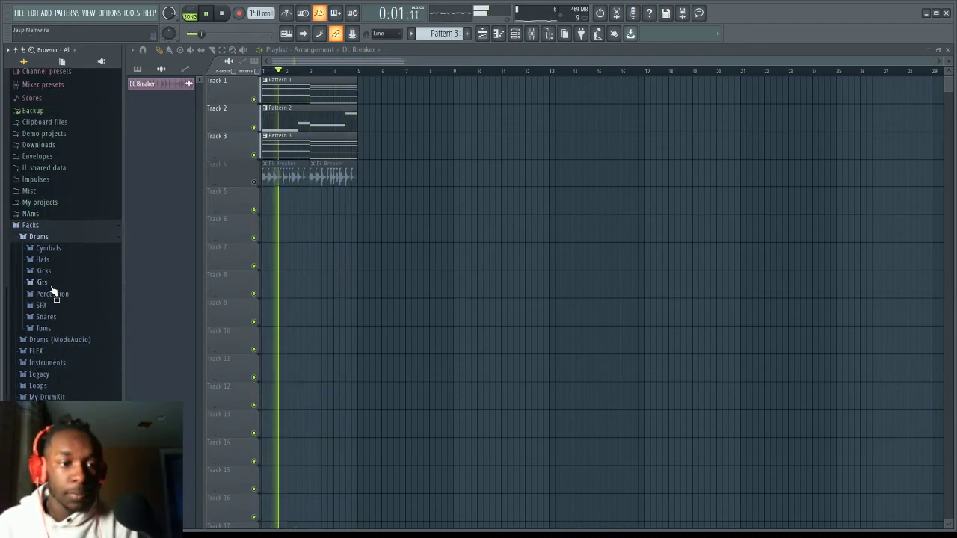
pyautogui.click(66, 237)
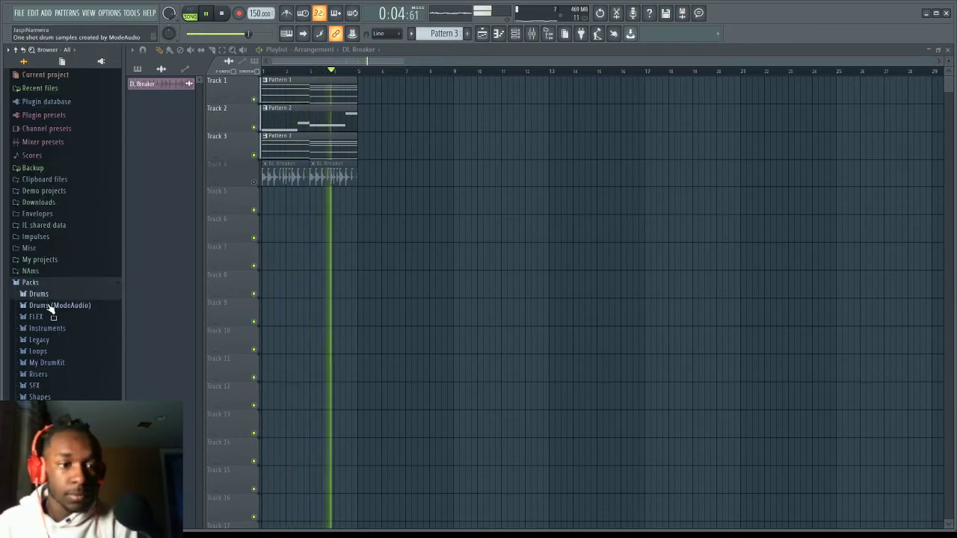
# Step: Open the HATS folder of the OTKYN DEFINITIVE EDITION kit in My DrumKit
pyautogui.click(50, 363)
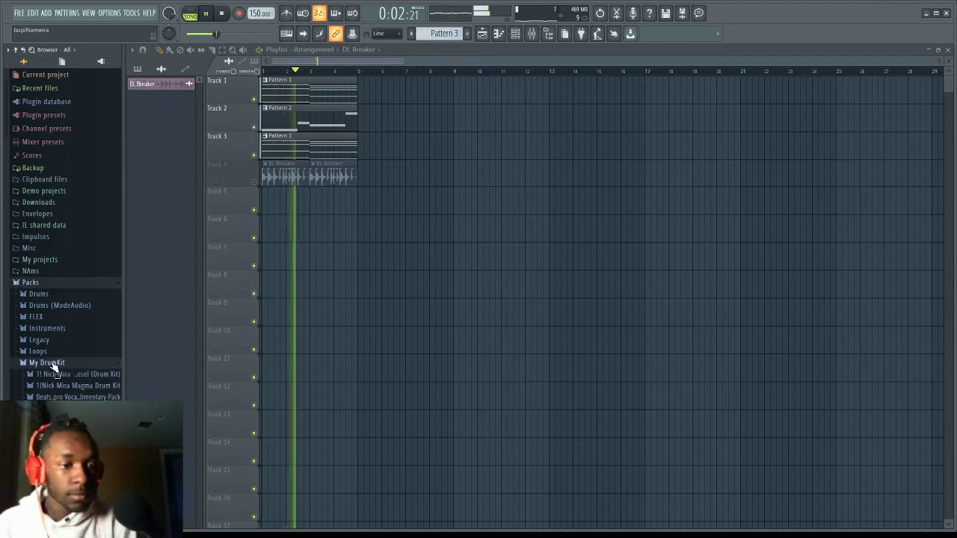
pyautogui.click(69, 335)
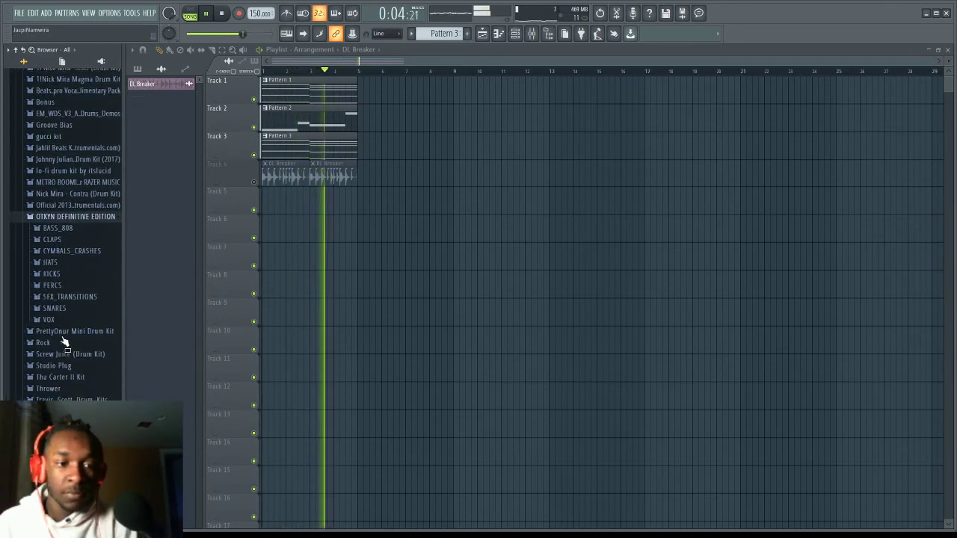
pyautogui.click(61, 256)
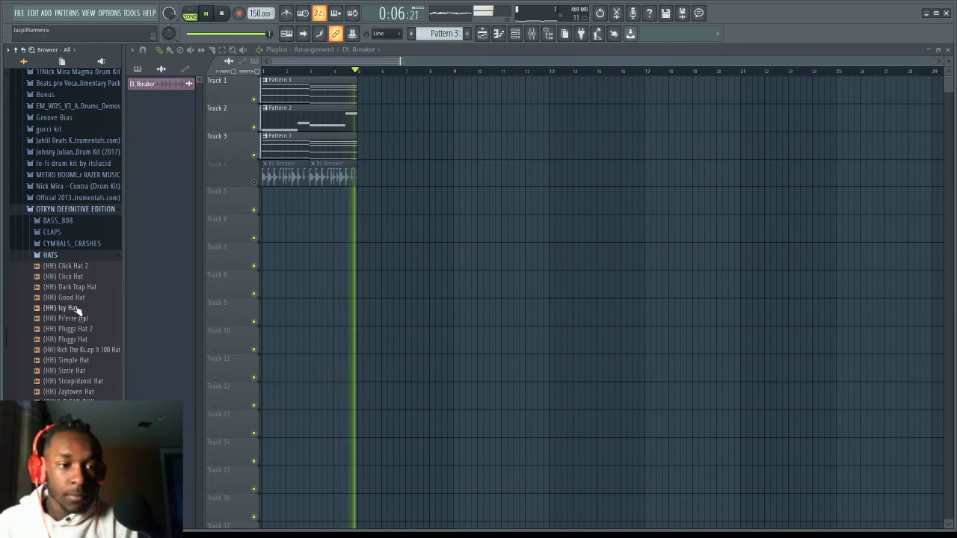
pyautogui.scroll(-5, 71, 303)
pyautogui.scroll(2, 79, 239)
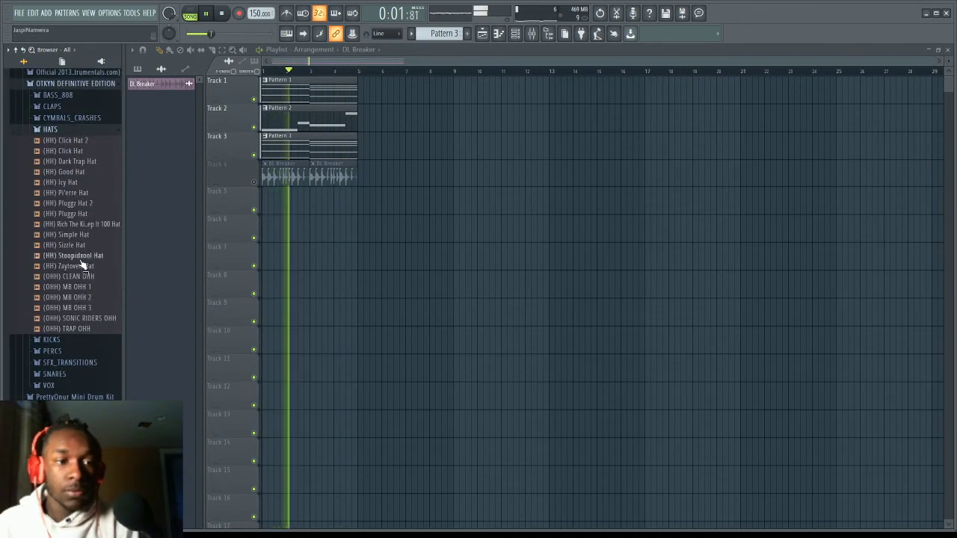
# Step: Preview Pluggz Hat, Simple Hat and Sizzle Hat, and load (HH) Sizzle Hat as a new channel
pyautogui.click(84, 214)
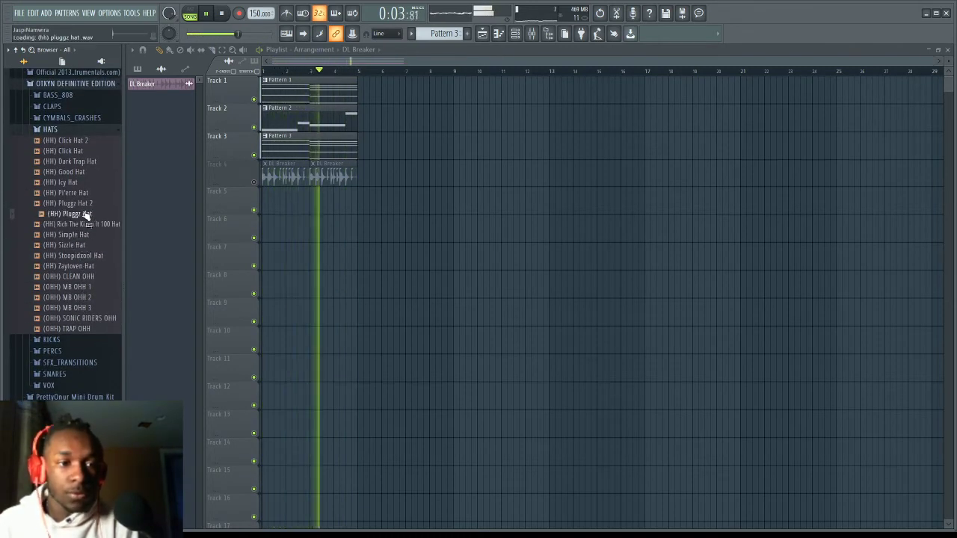
pyautogui.click(72, 234)
pyautogui.click(74, 246)
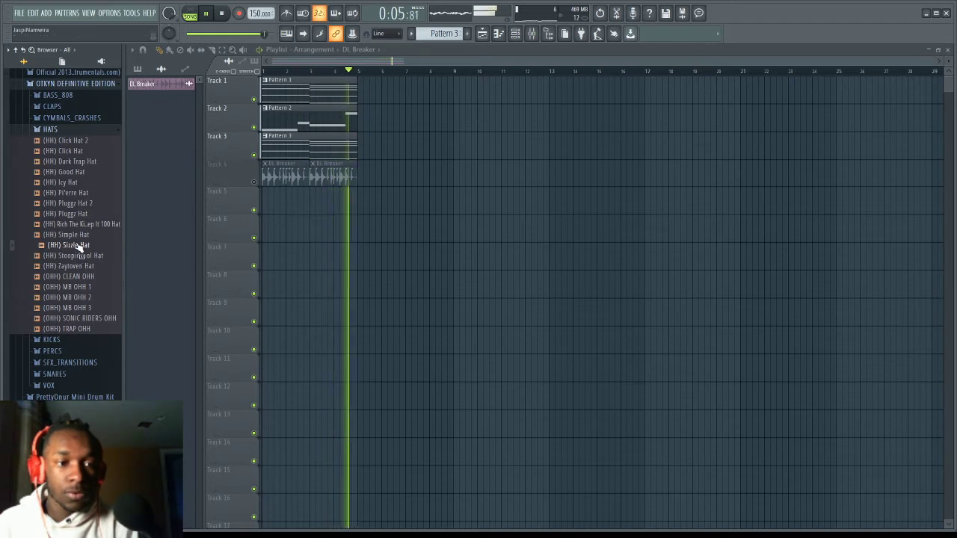
pyautogui.doubleClick(81, 246)
# Step: Preview the open hats from CLEAN OHH to TRAP OHH and load (OHH) TRAP OHH as a new channel
pyautogui.click(82, 276)
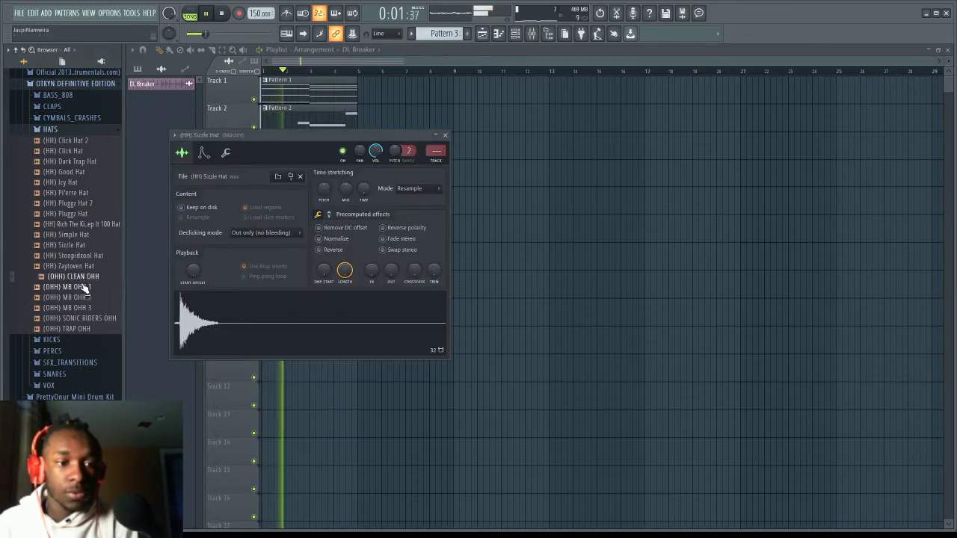
pyautogui.click(84, 288)
pyautogui.click(83, 297)
pyautogui.click(86, 308)
pyautogui.click(88, 319)
pyautogui.click(90, 329)
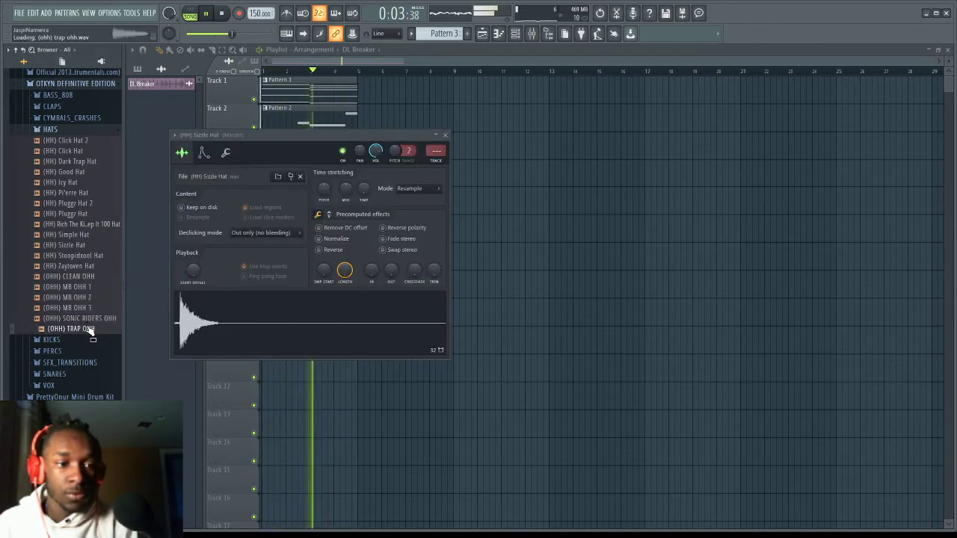
pyautogui.doubleClick(105, 330)
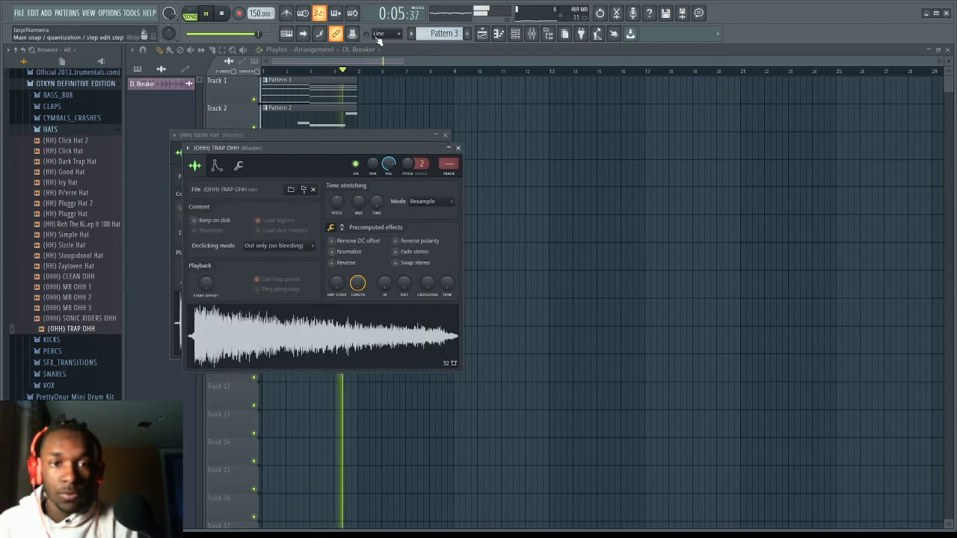
# Step: Close the sampler windows, place a new Pattern 4 at bar 1 of Track 5, and show the channel rack
pyautogui.press('space')
pyautogui.press('Escape')
pyautogui.press('Escape')
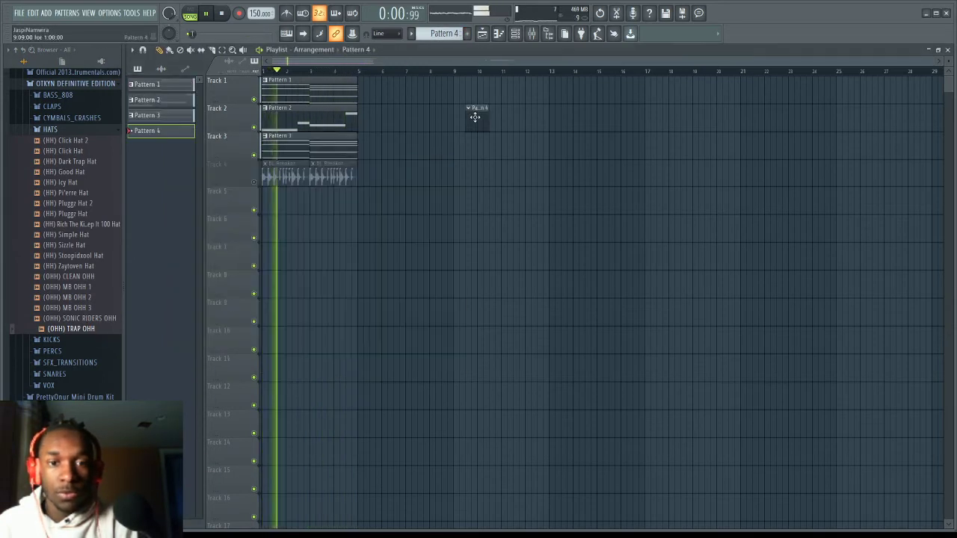
pyautogui.press('F6')
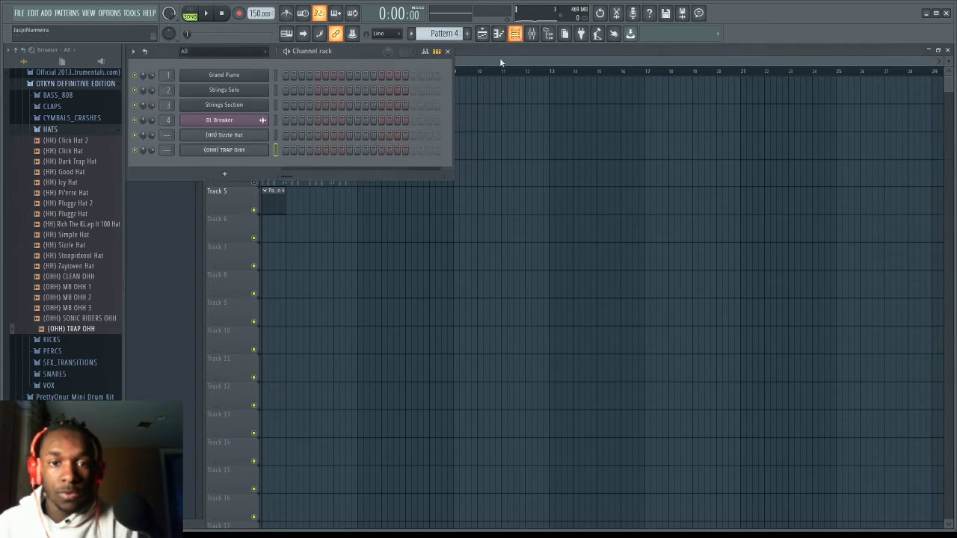
pyautogui.press('space')
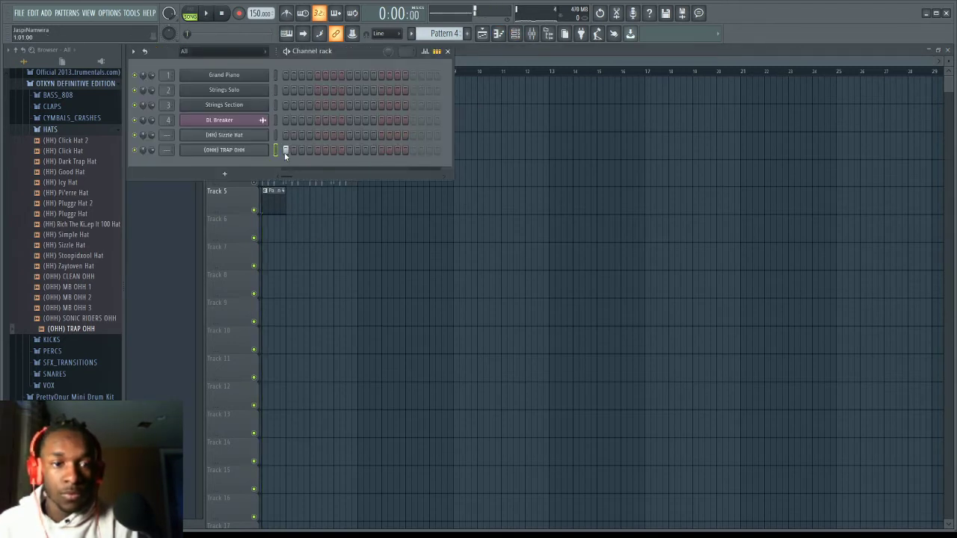
# Step: Program Pattern 4 with Sizzle Hat on steps 1, 5, 7, 9 and 15, and TRAP OHH on step 11
pyautogui.click(317, 134)
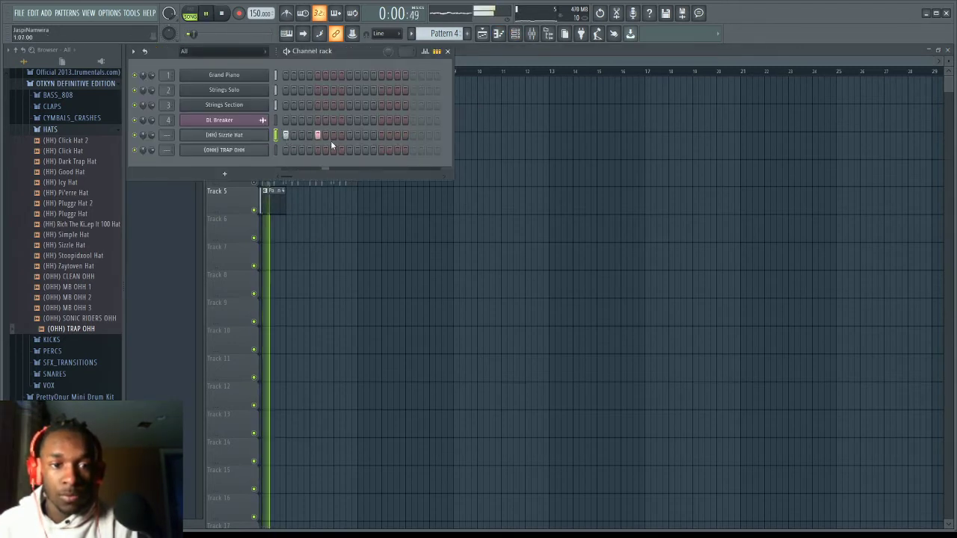
pyautogui.click(333, 135)
pyautogui.click(349, 134)
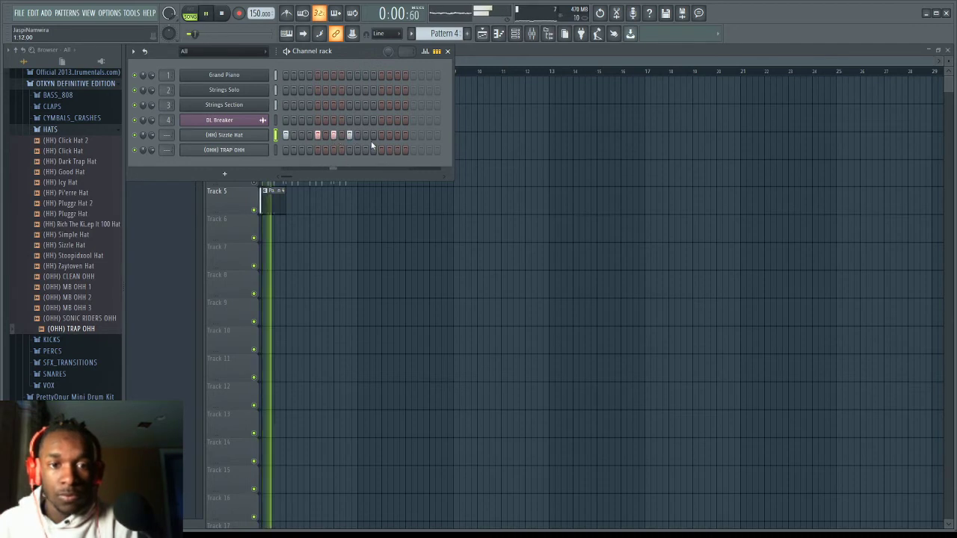
pyautogui.click(365, 150)
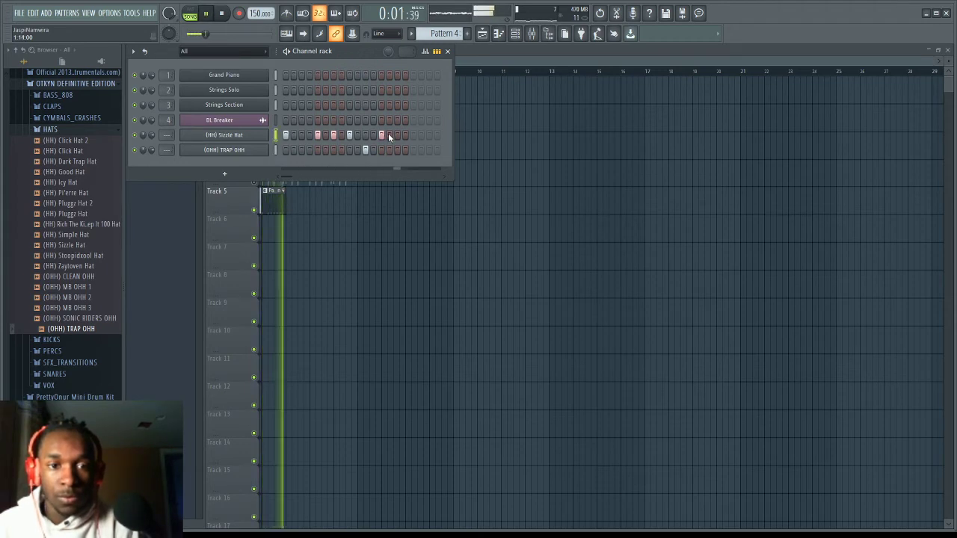
pyautogui.click(397, 135)
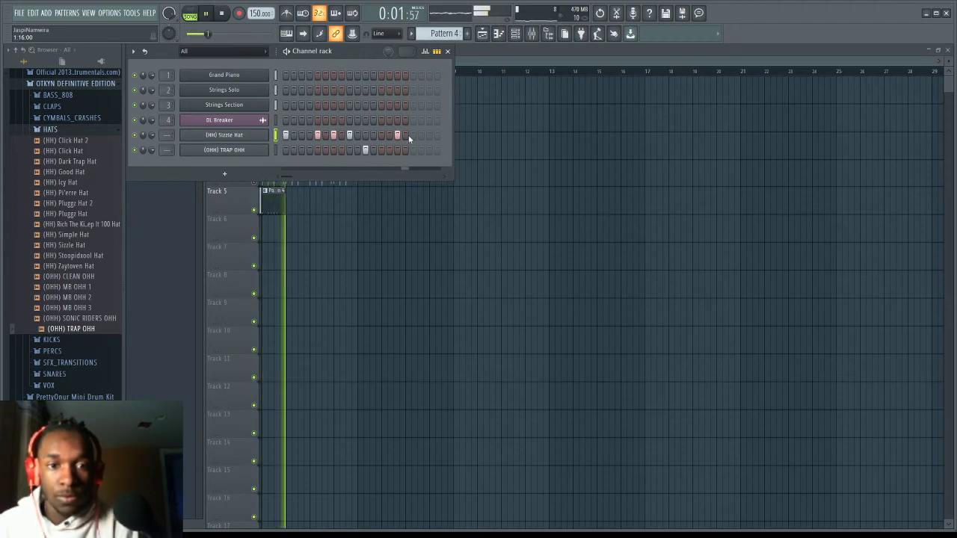
pyautogui.click(429, 135)
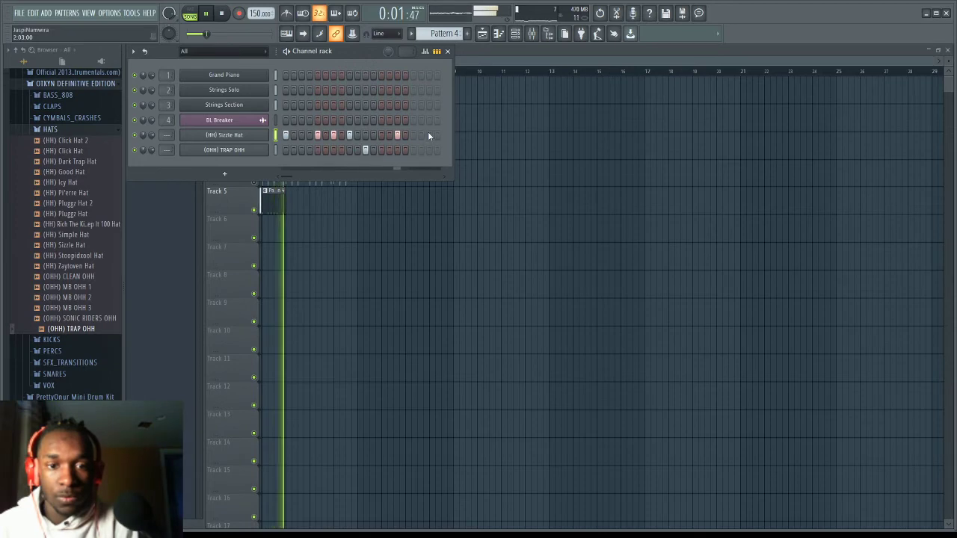
# Step: Add short C5 Sizzle Hat notes on steps 3, 5, 7 and 9 of bar 2 in Pattern 4's piano roll
pyautogui.press('space')
pyautogui.press('F7')
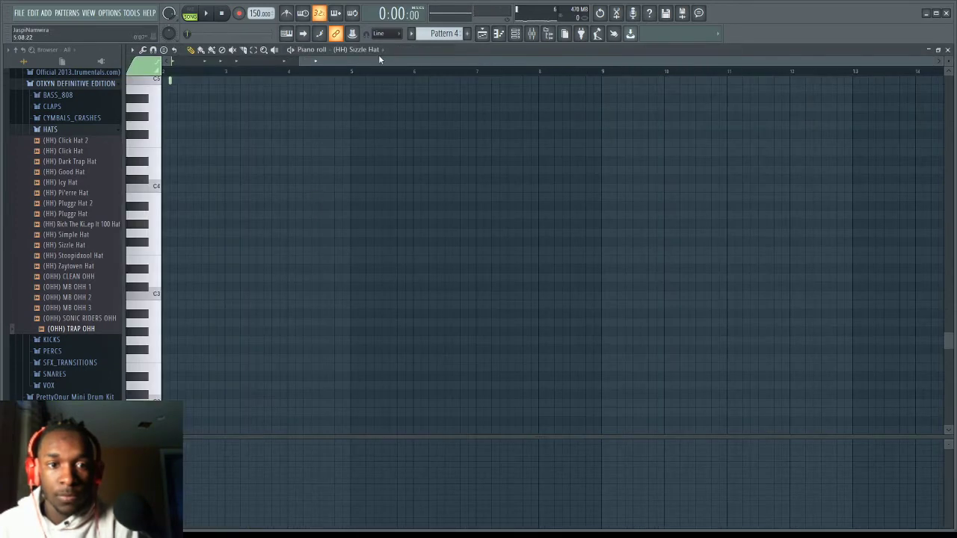
pyautogui.press('space')
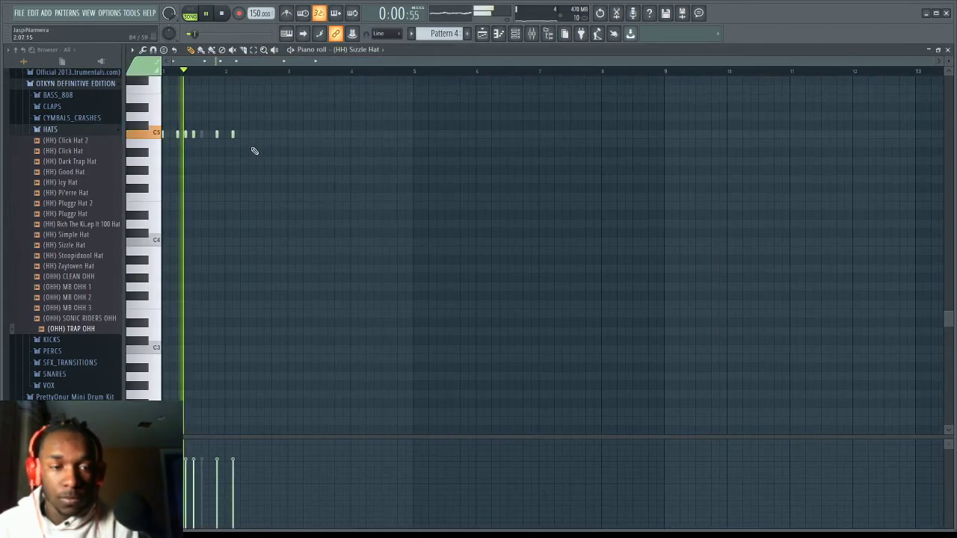
pyautogui.click(254, 136)
pyautogui.press('space')
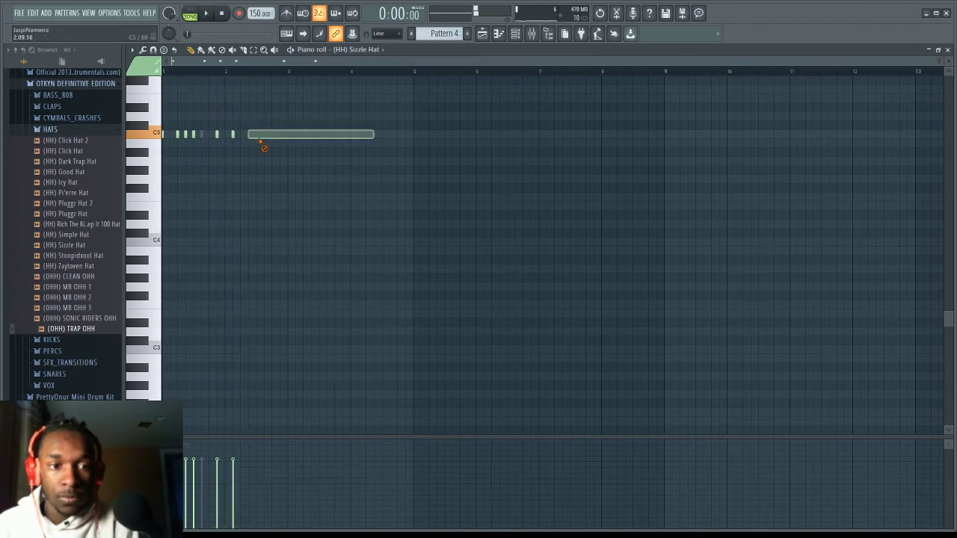
pyautogui.hotkey('ctrl', 'z')
pyautogui.press('space')
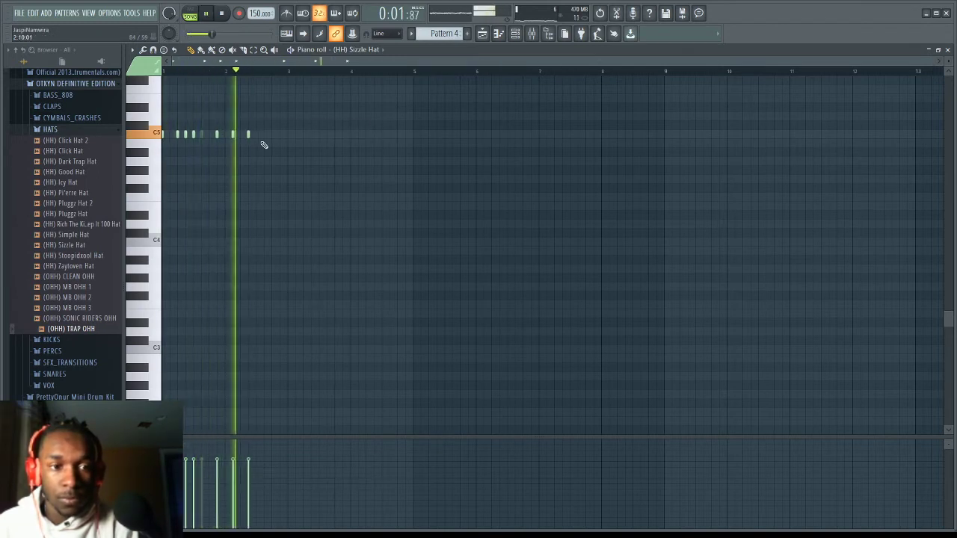
pyautogui.click(252, 134)
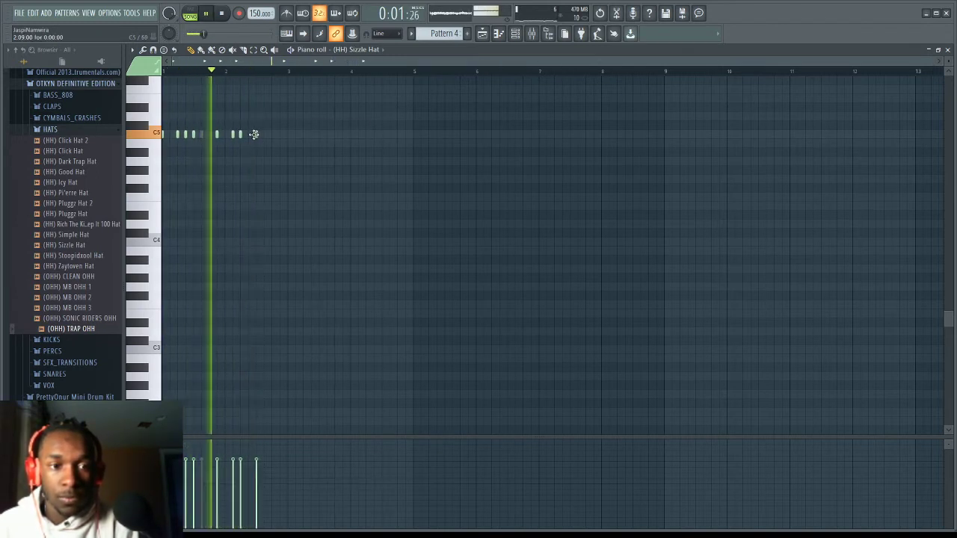
pyautogui.click(248, 135)
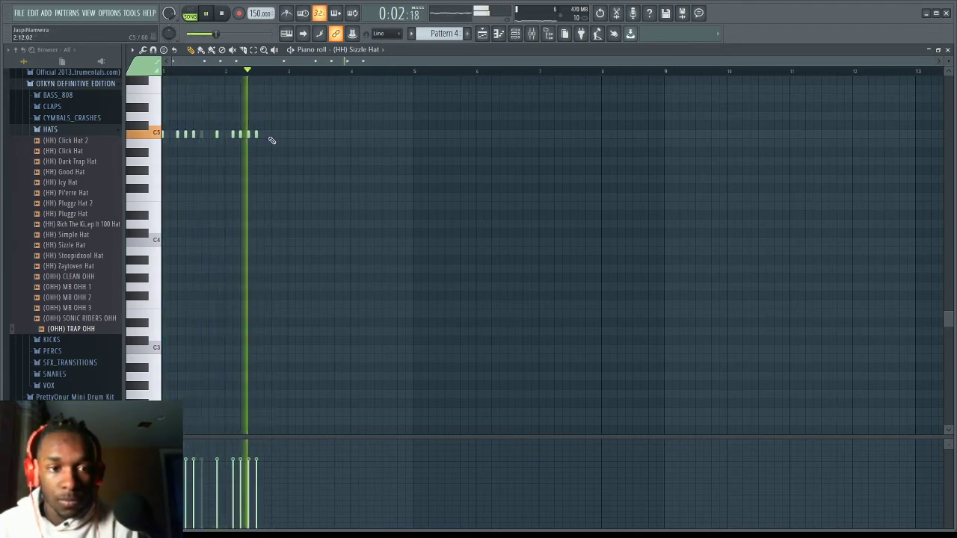
# Step: Add a short C5 TRAP OHH note on step 11 of bar 2 in Pattern 4
pyautogui.doubleClick(202, 134)
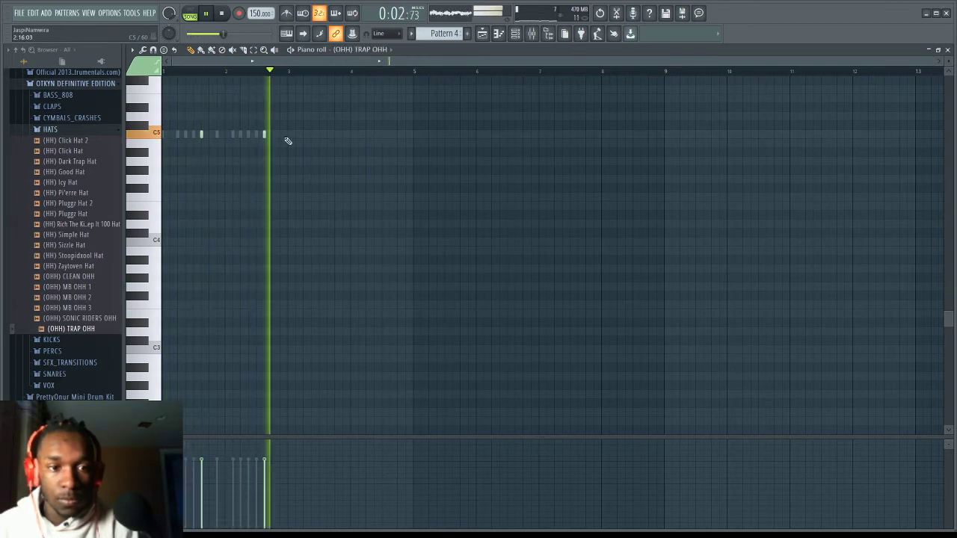
pyautogui.press('space')
pyautogui.click(482, 34)
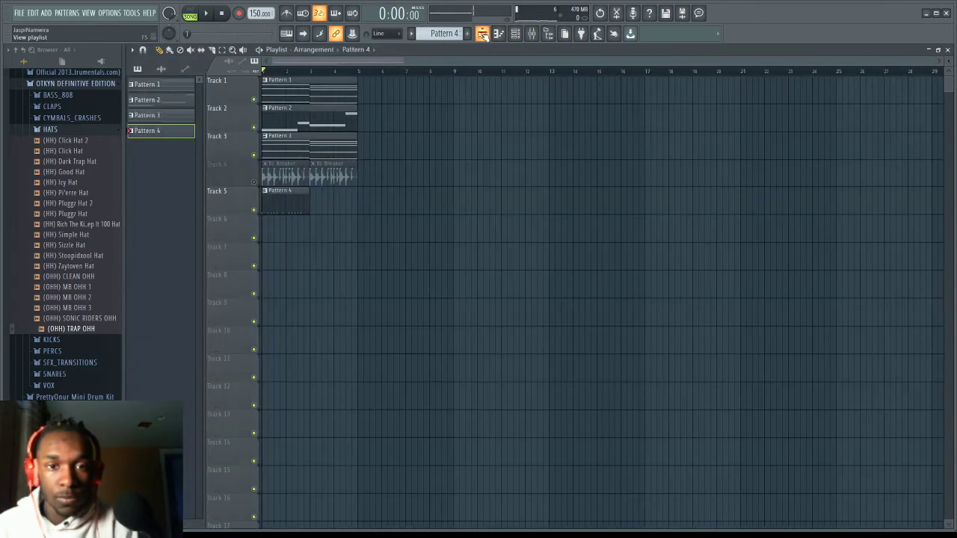
pyautogui.click(506, 34)
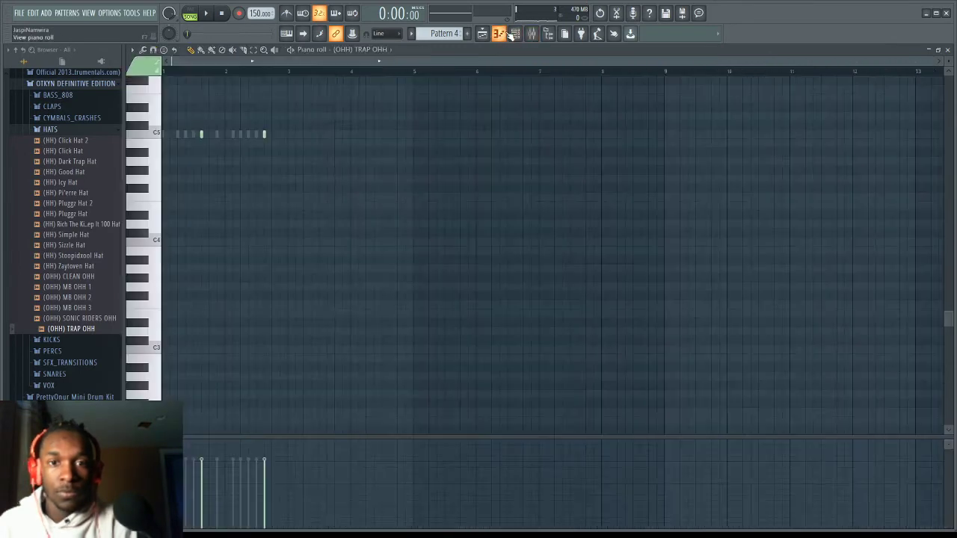
# Step: Shorten the TRAP OHH sample's tail by raising its fade-out, auditioning it against the beat
pyautogui.click(515, 34)
pyautogui.click(240, 149)
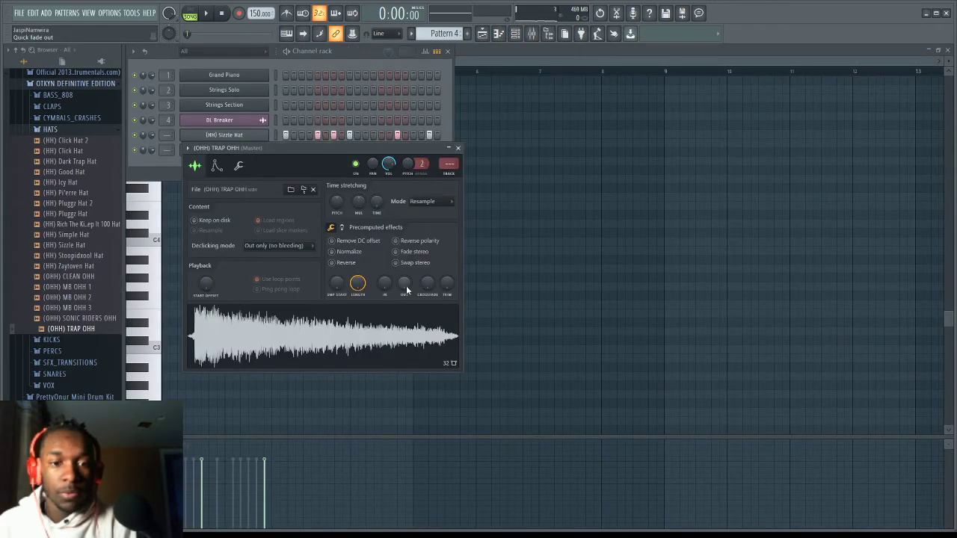
pyautogui.moveTo(406, 286); pyautogui.dragTo(406, 261)
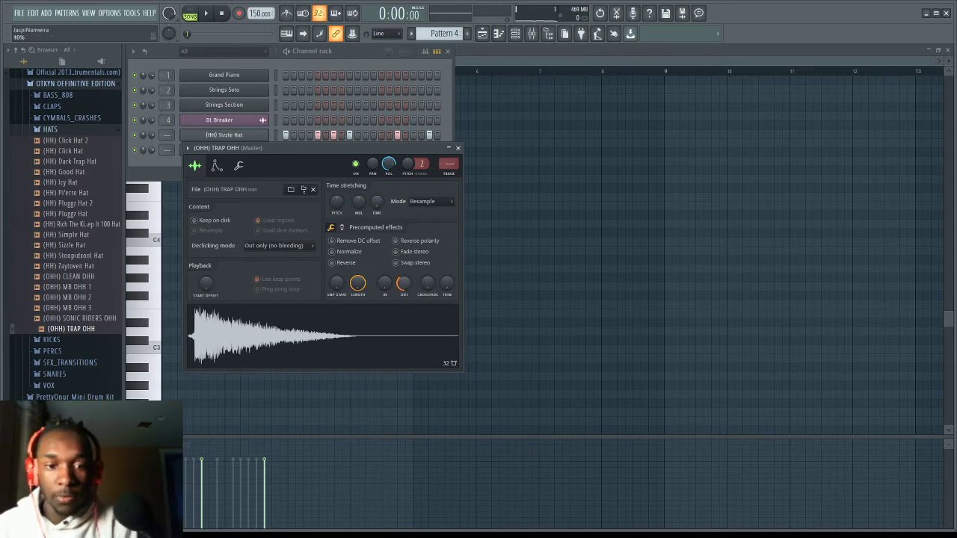
pyautogui.press('space')
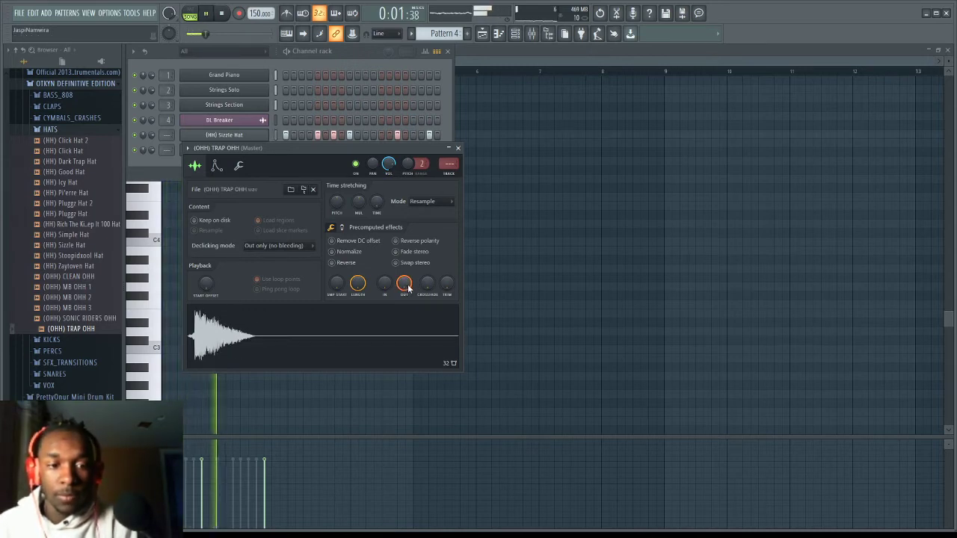
pyautogui.moveTo(408, 288)
pyautogui.mouseDown()
pyautogui.moveTo(409, 277)
pyautogui.moveTo(406, 295)
pyautogui.moveTo(404, 271)
pyautogui.mouseUp()
pyautogui.press('space')
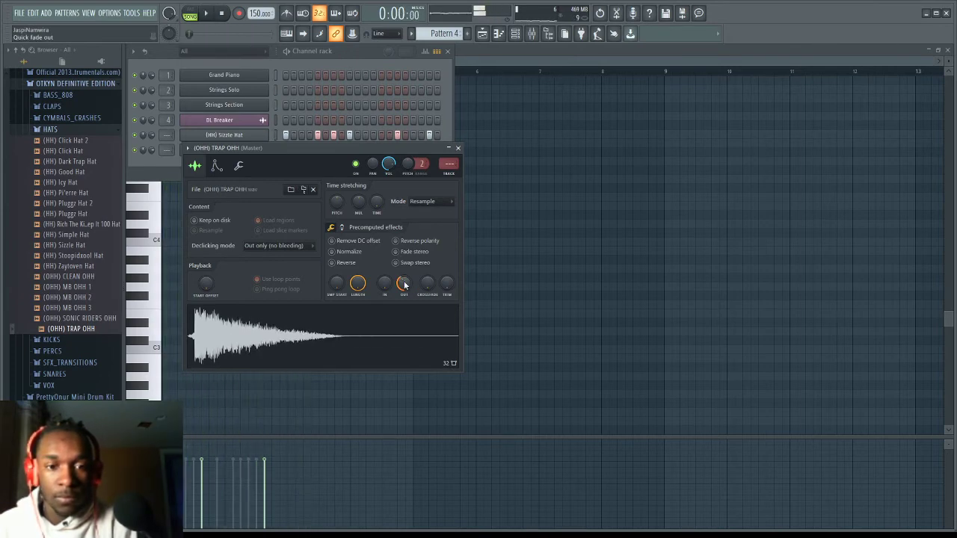
pyautogui.press('space')
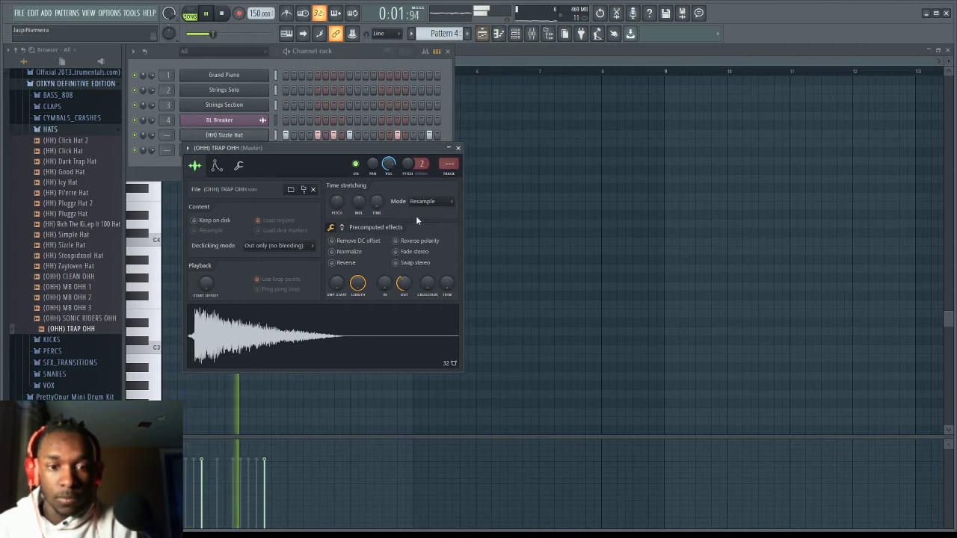
# Step: Place a second Pattern 4 clip at bar 3 of Track 5 and collapse the HATS folder
pyautogui.click(499, 34)
pyautogui.click(483, 34)
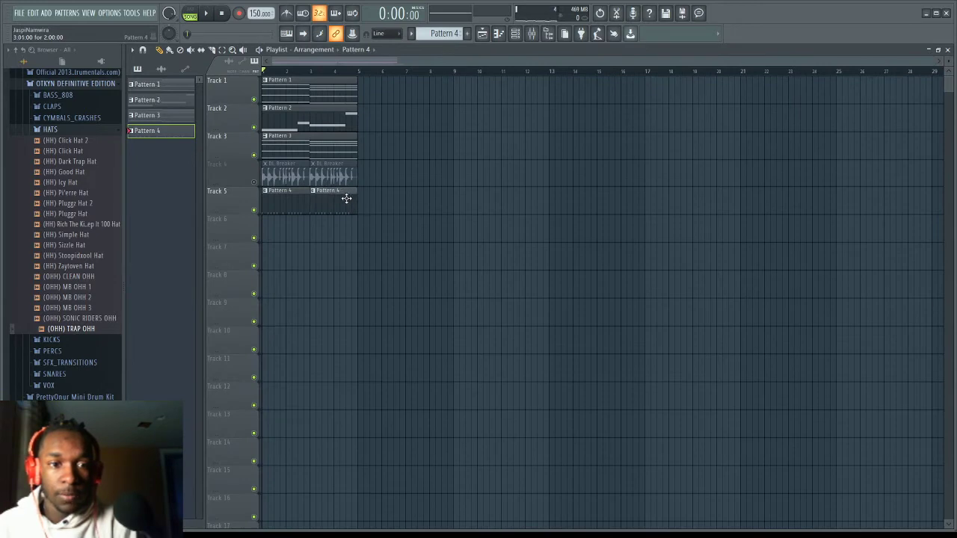
pyautogui.click(66, 130)
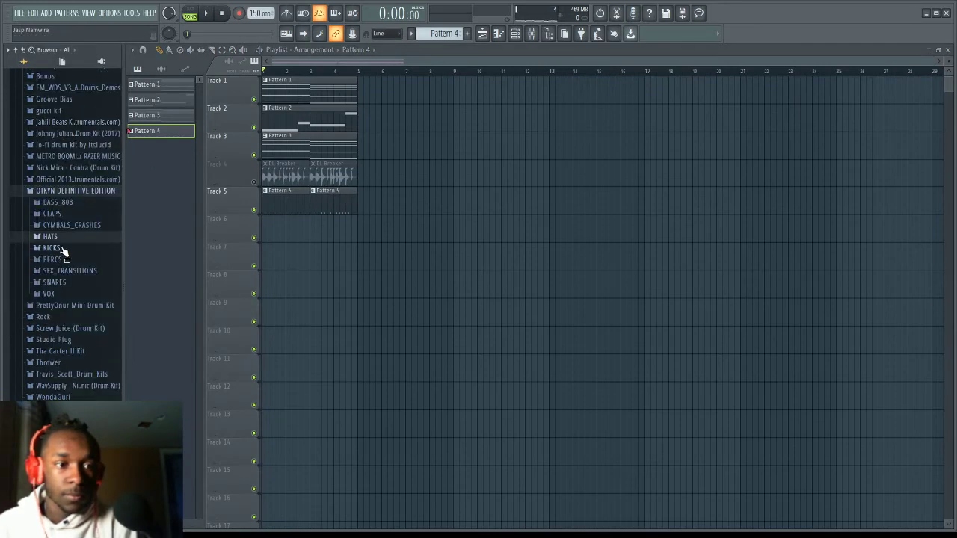
# Step: Load (SNARE) Cardiak Snare 2 from the SNARES folder as a new channel, select a new Pattern 5, and show the channel rack
pyautogui.click(65, 281)
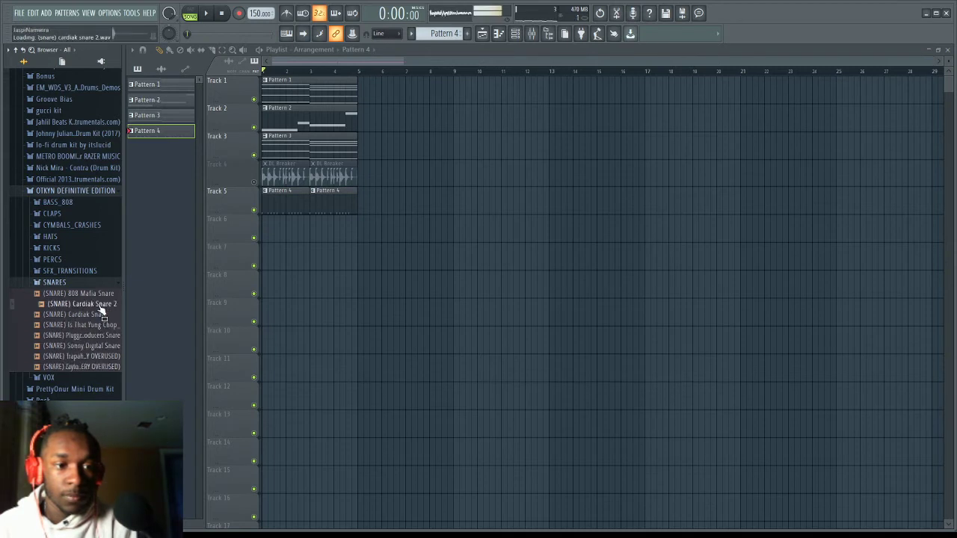
pyautogui.moveTo(116, 306); pyautogui.dragTo(238, 213)
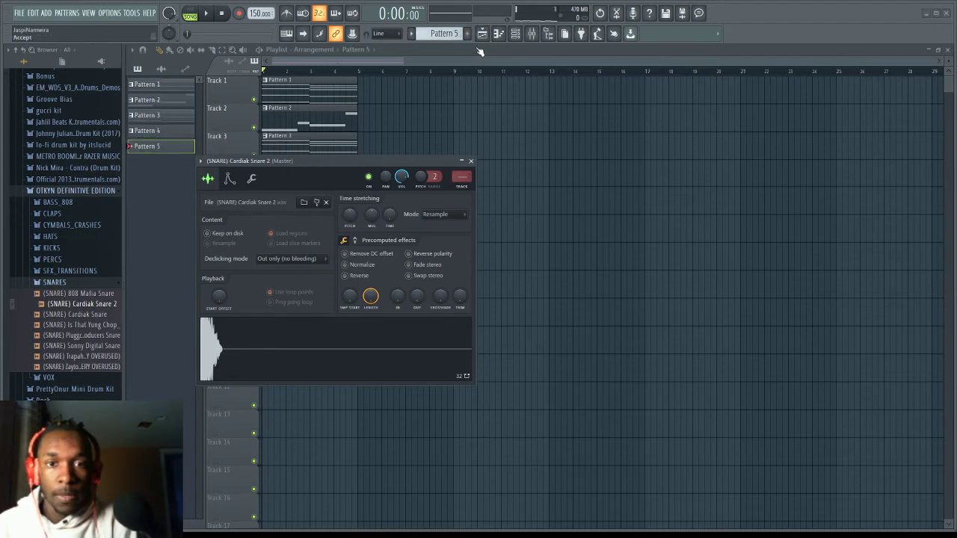
pyautogui.click(516, 35)
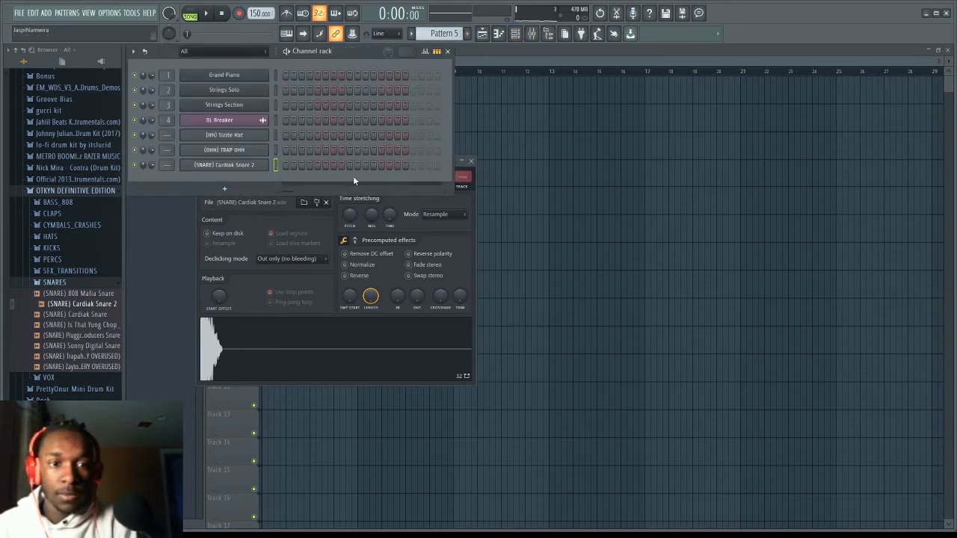
# Step: Program Cardiak Snare 2 on step 9 of Pattern 5 and place the pattern at bars 1, 2, 3 and 4 of Track 6
pyautogui.click(539, 159)
pyautogui.press('space')
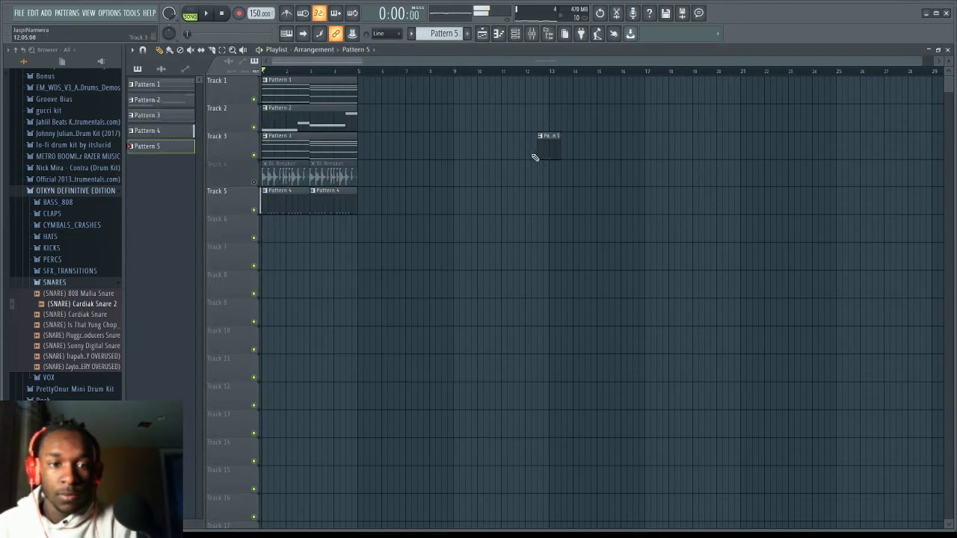
pyautogui.click(301, 224)
pyautogui.click(327, 224)
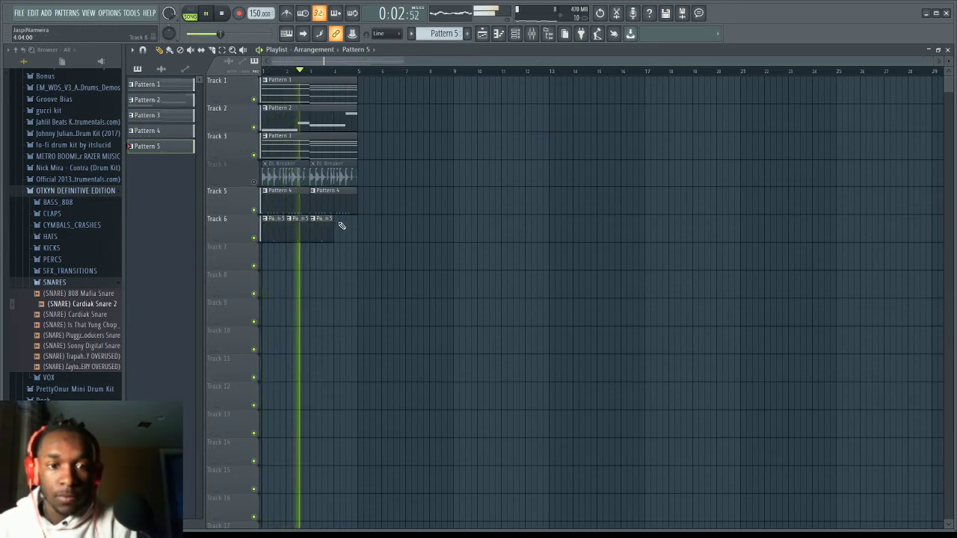
pyautogui.click(340, 224)
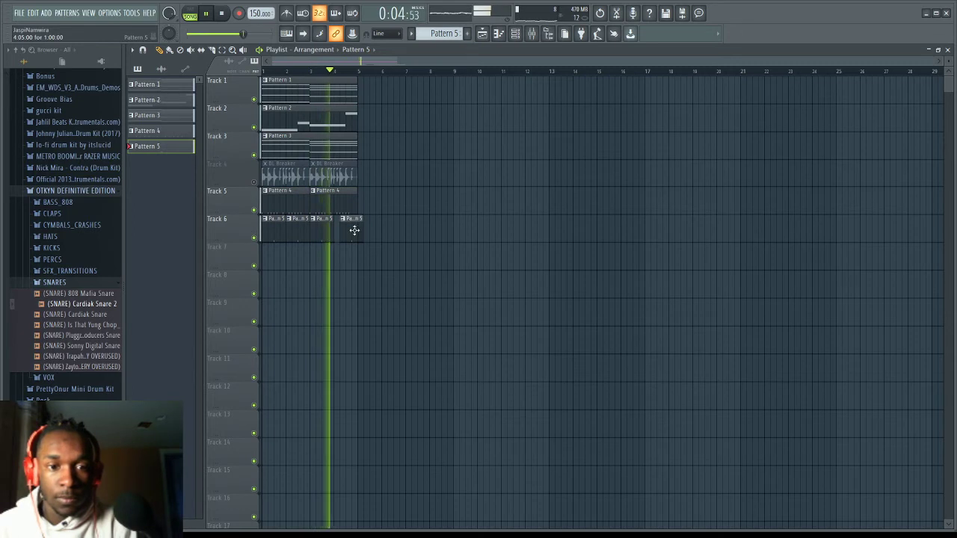
pyautogui.moveTo(354, 229); pyautogui.dragTo(341, 229)
pyautogui.press('space')
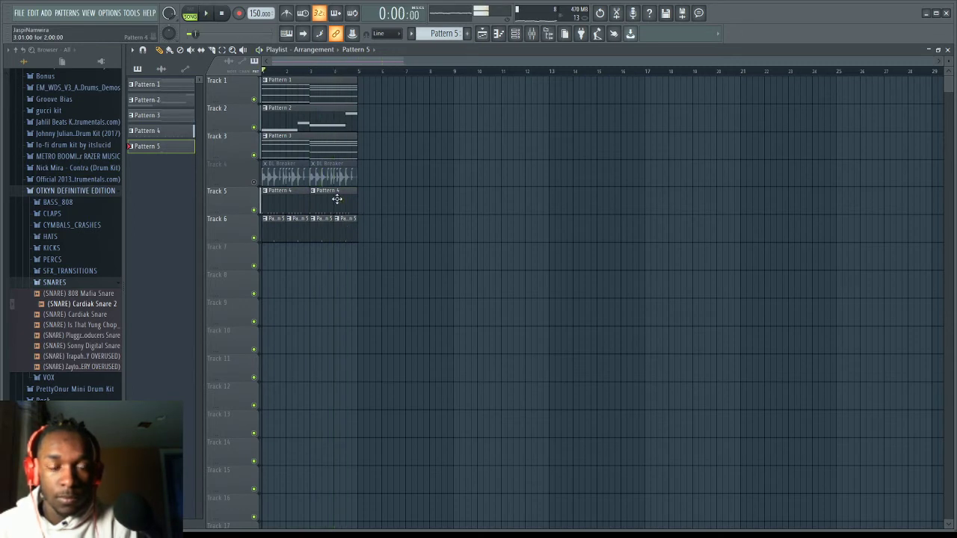
# Step: Lengthen the TRAP OHH sample's tail by lowering its fade-out while the beat plays
pyautogui.click(515, 34)
pyautogui.click(262, 151)
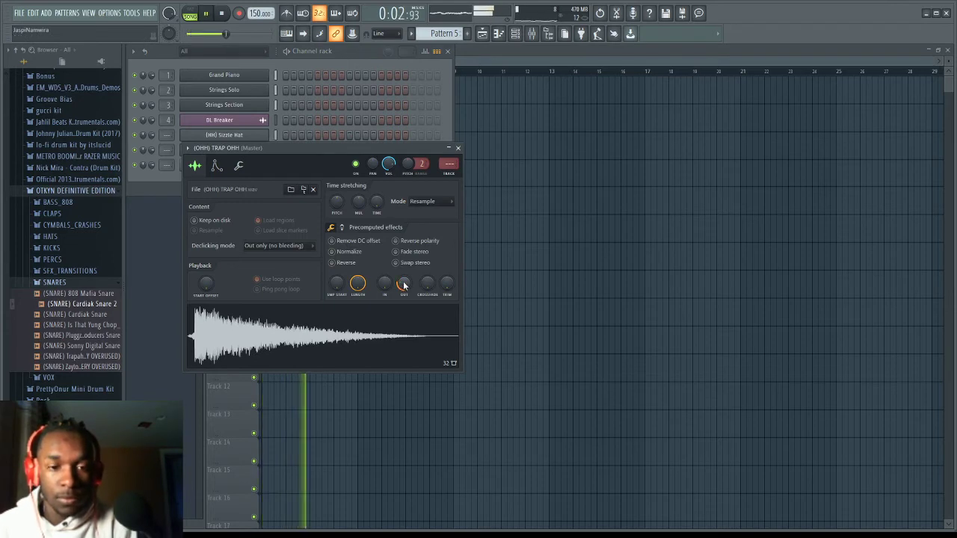
pyautogui.click(509, 54)
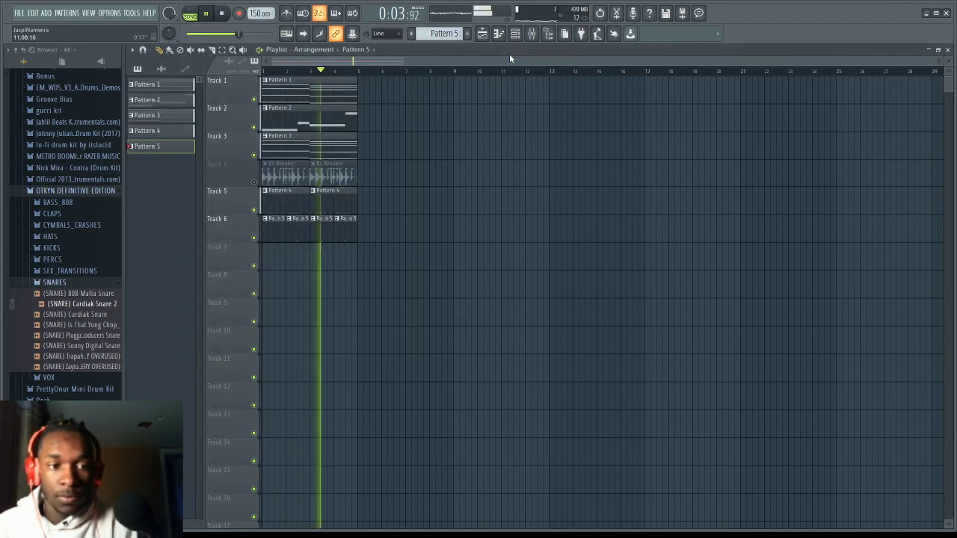
# Step: Load A (KICK) Hit Kick from the KICKS folder as a new channel and route the hat, snare and kick channels to mixer tracks 5 to 8
pyautogui.click(46, 282)
pyautogui.click(53, 248)
pyautogui.click(68, 260)
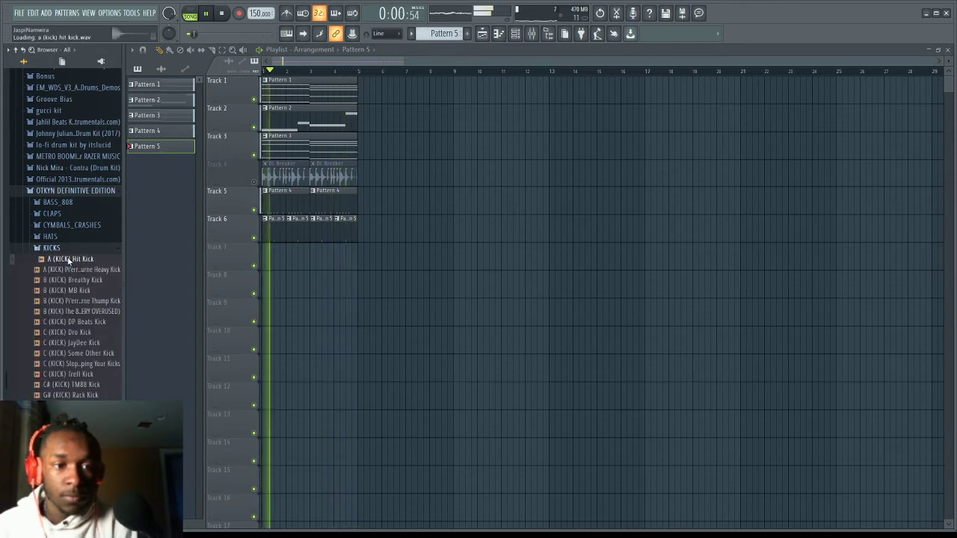
pyautogui.moveTo(69, 260); pyautogui.dragTo(182, 241)
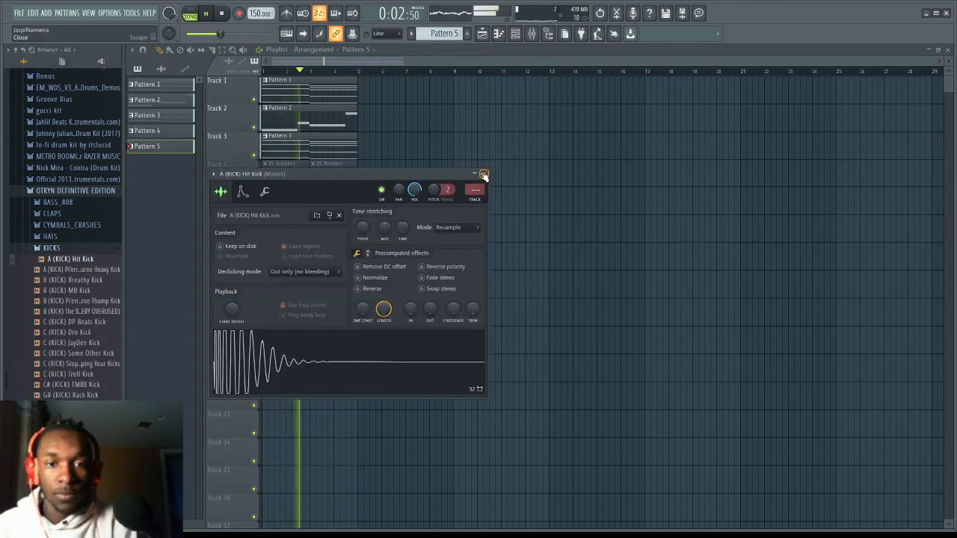
pyautogui.click(517, 35)
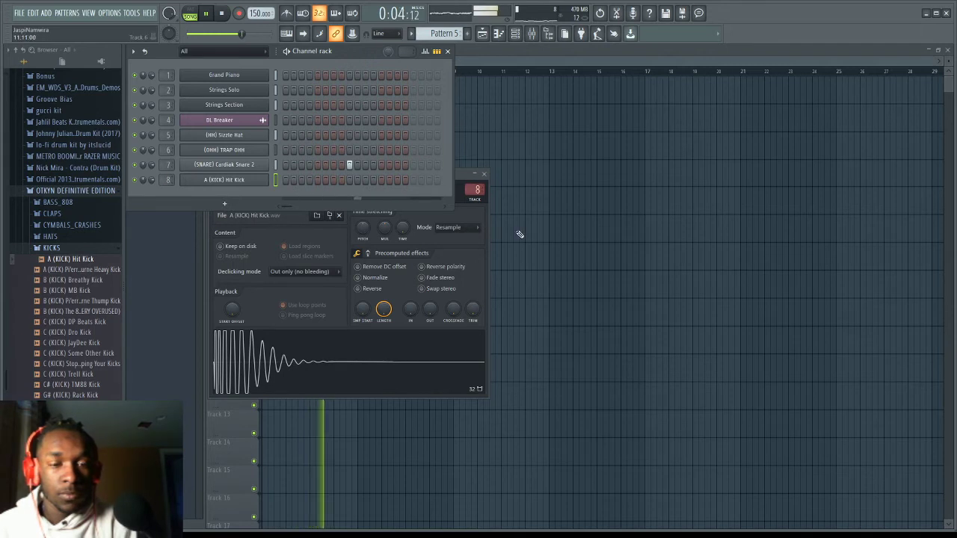
pyautogui.press('F5')
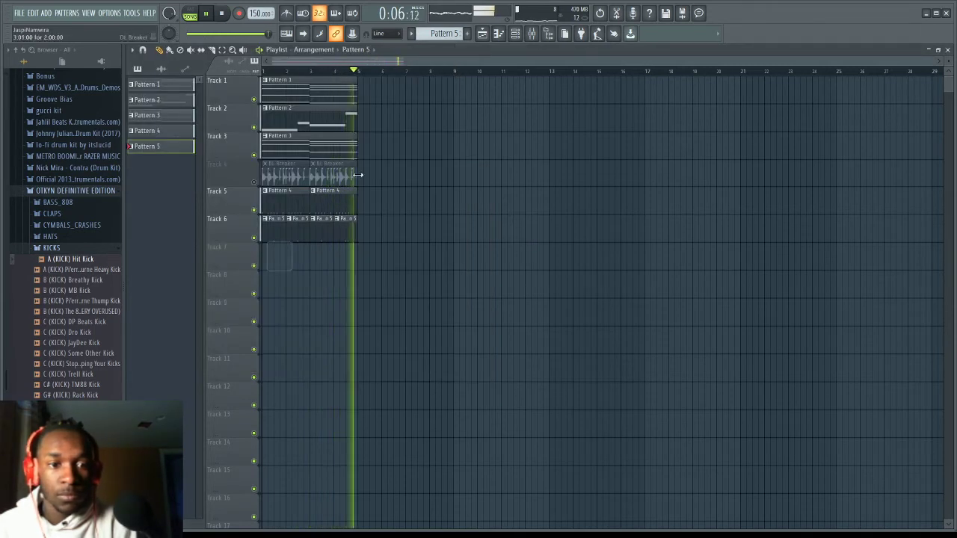
# Step: Place a new Pattern 6 at bar 1 of Track 7 and program Hit Kick on steps 1 and 15
pyautogui.press('F4')
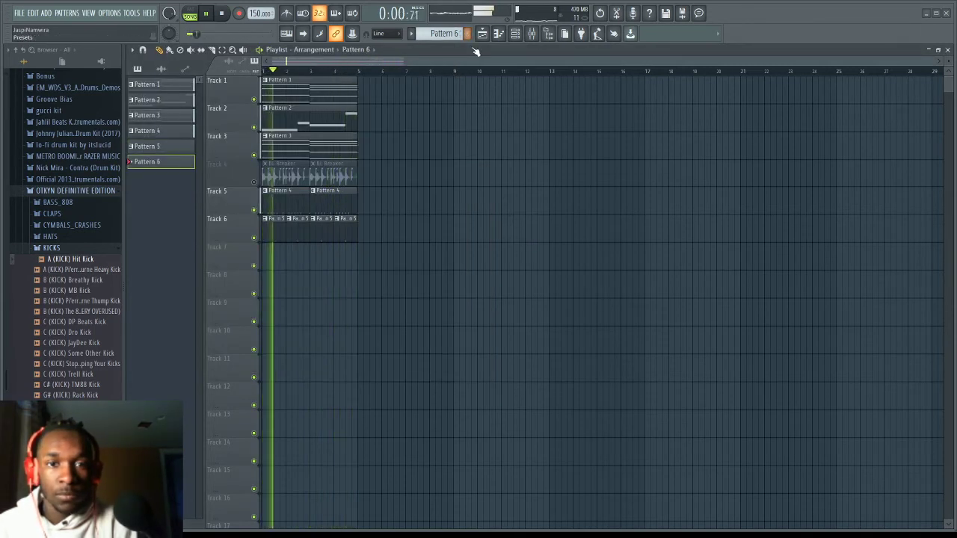
pyautogui.click(289, 264)
pyautogui.press('space')
pyautogui.click(516, 37)
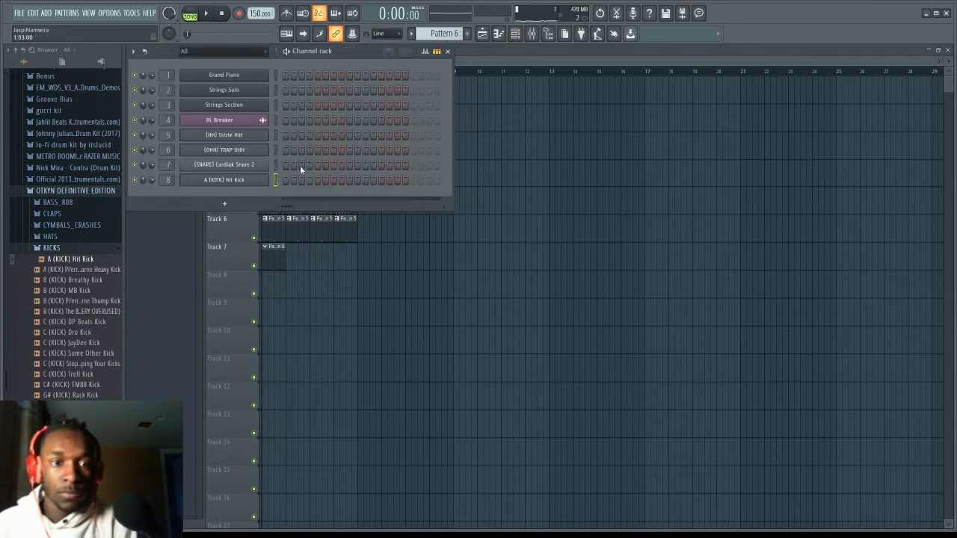
pyautogui.click(397, 180)
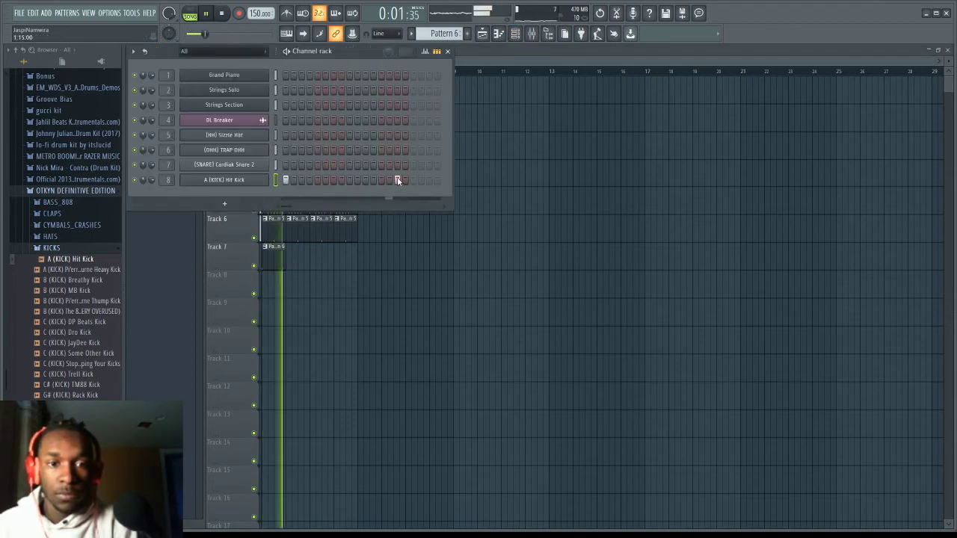
# Step: Extend the Pattern 6 clip across bars 1 to 4 of Track 7 and add a C5 kick note on step 7 of bar 2
pyautogui.moveTo(282, 258); pyautogui.dragTo(362, 247)
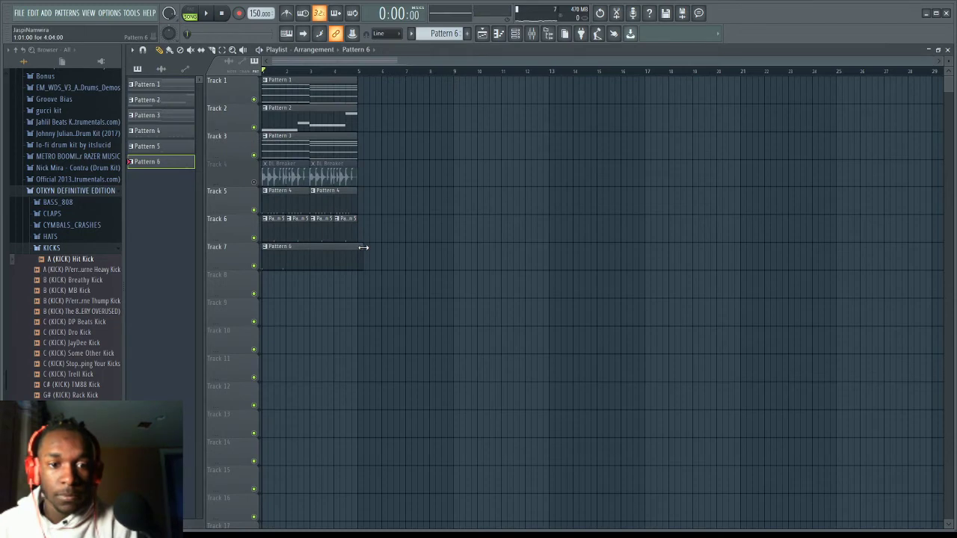
pyautogui.doubleClick(334, 257)
pyautogui.moveTo(672, 64); pyautogui.dragTo(217, 64)
pyautogui.click(217, 134)
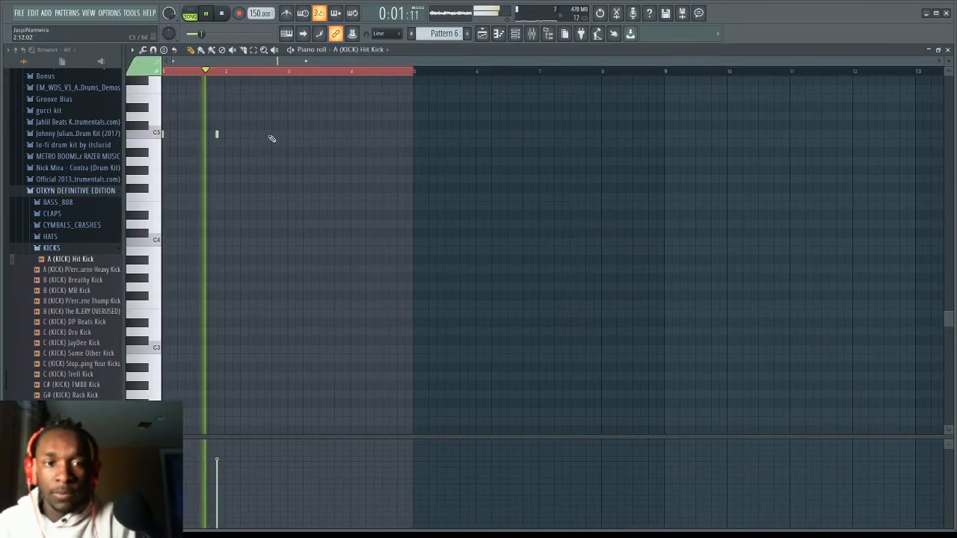
pyautogui.click(257, 134)
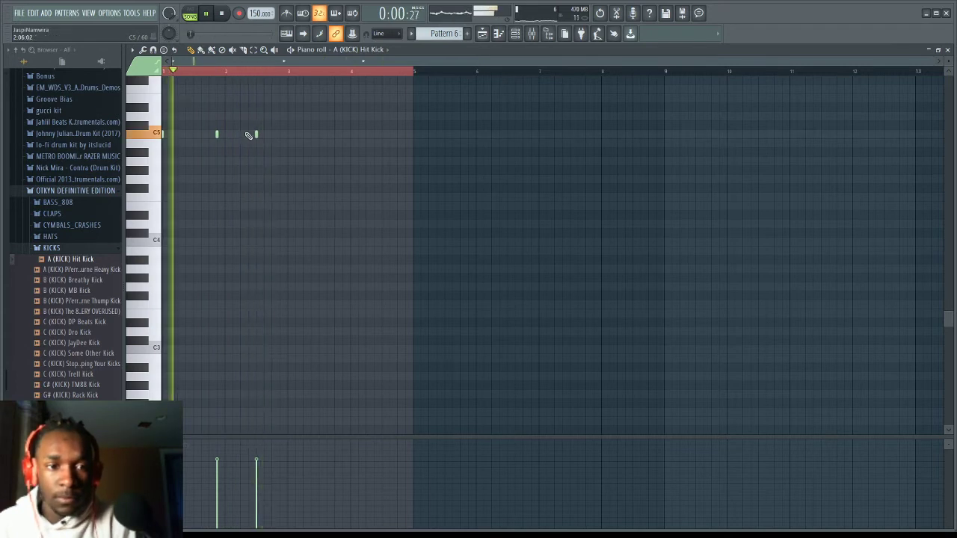
pyautogui.moveTo(258, 134); pyautogui.dragTo(250, 134)
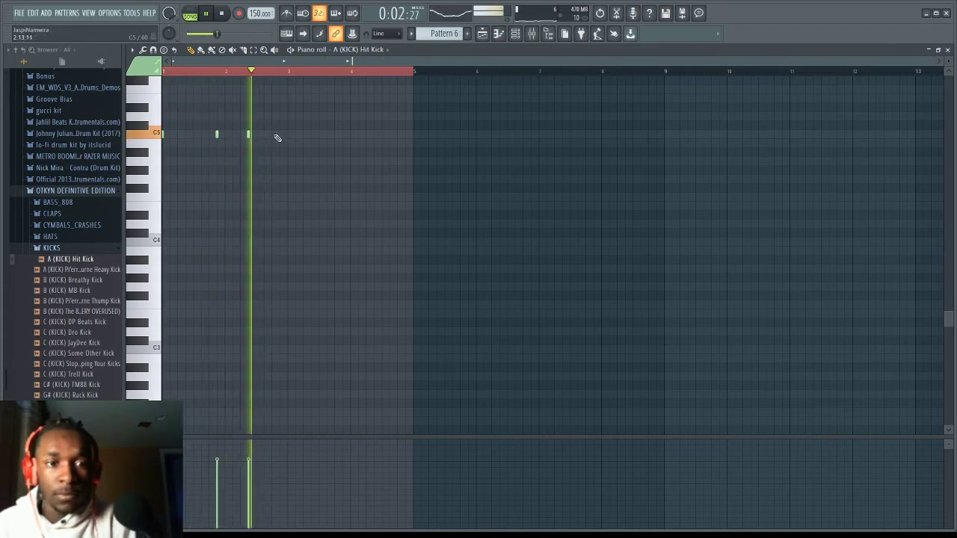
# Step: Add C5 kick notes on steps 1, 5 and 15 of bar 3 and on steps 5 and 7 of bar 4
pyautogui.click(291, 135)
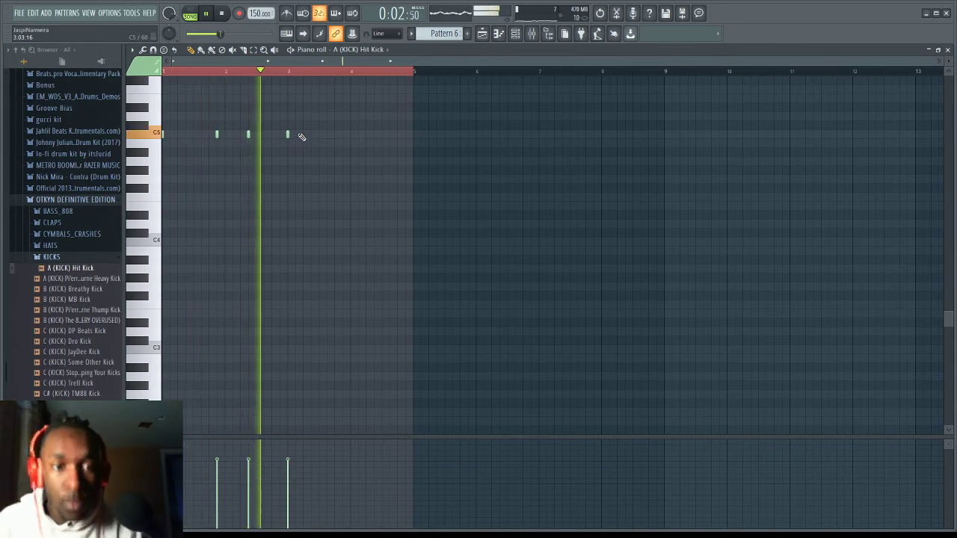
pyautogui.click(303, 135)
pyautogui.click(343, 135)
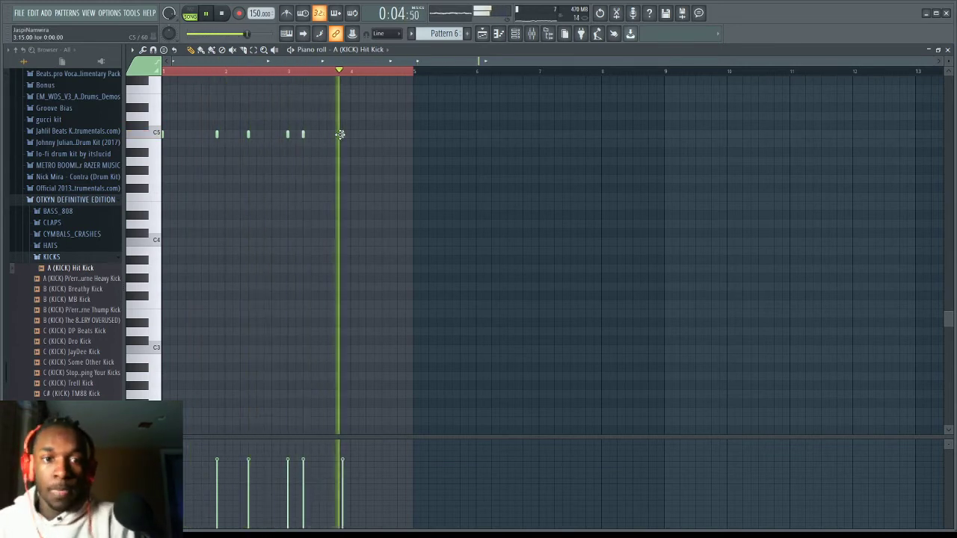
pyautogui.click(374, 135)
pyautogui.click(367, 134)
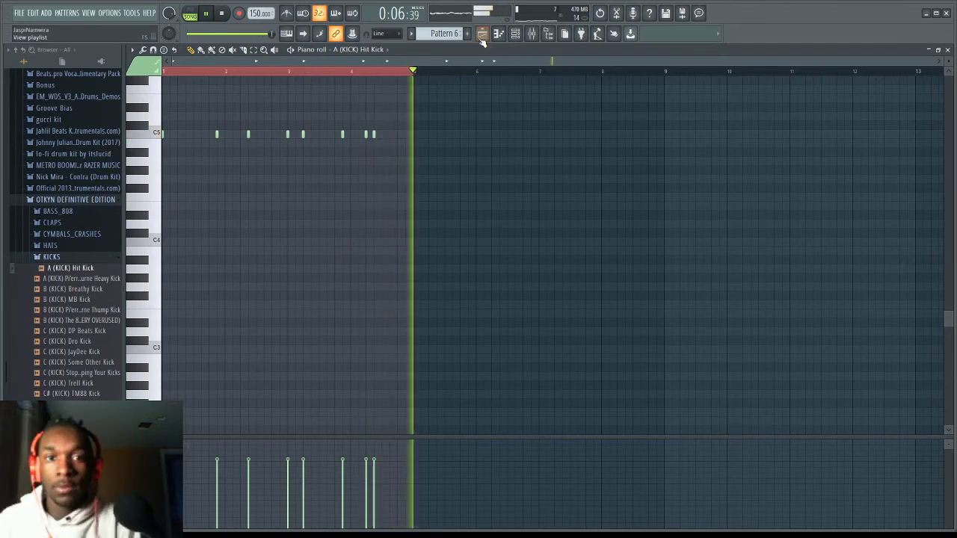
# Step: Unmute the DL Breaker loop on Track 4 and lower the volume of mixer insert 4
pyautogui.press('F5')
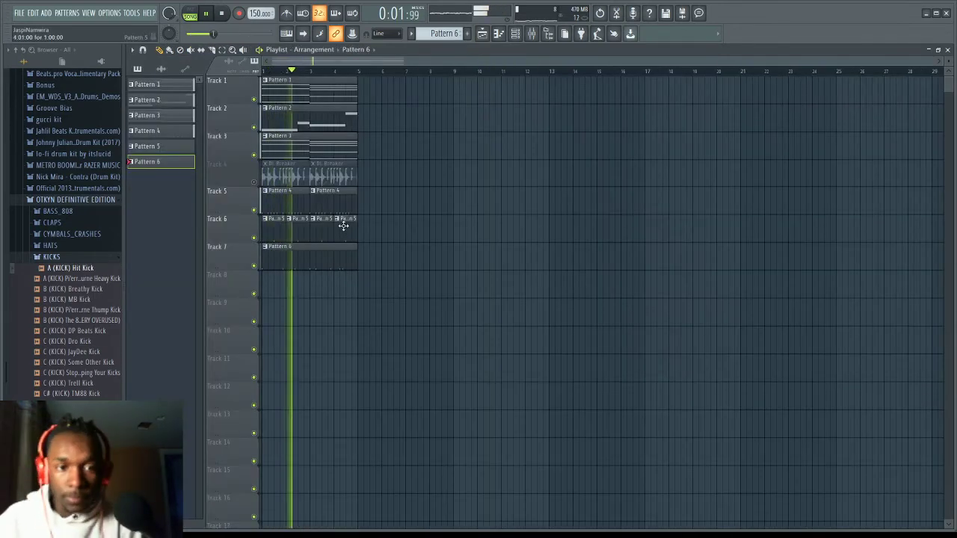
pyautogui.click(275, 180)
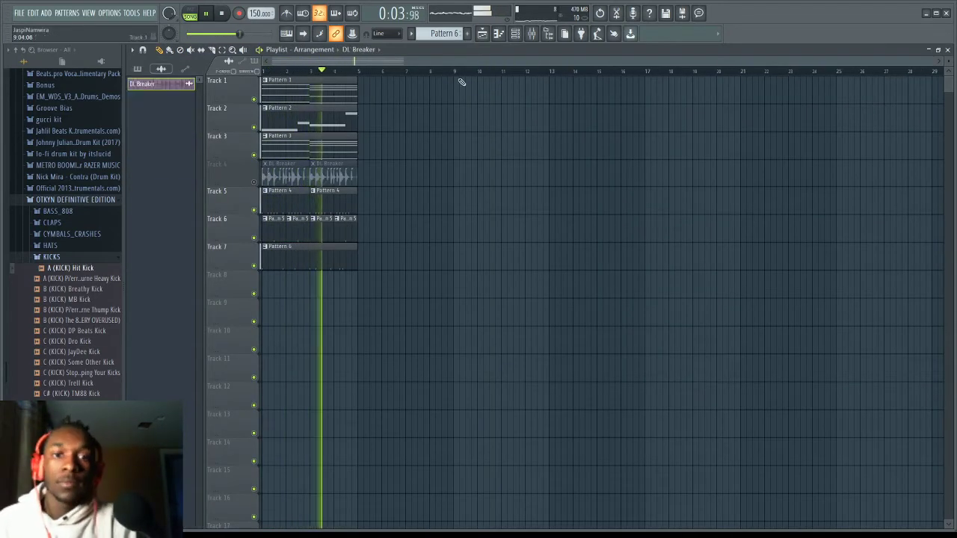
pyautogui.click(516, 33)
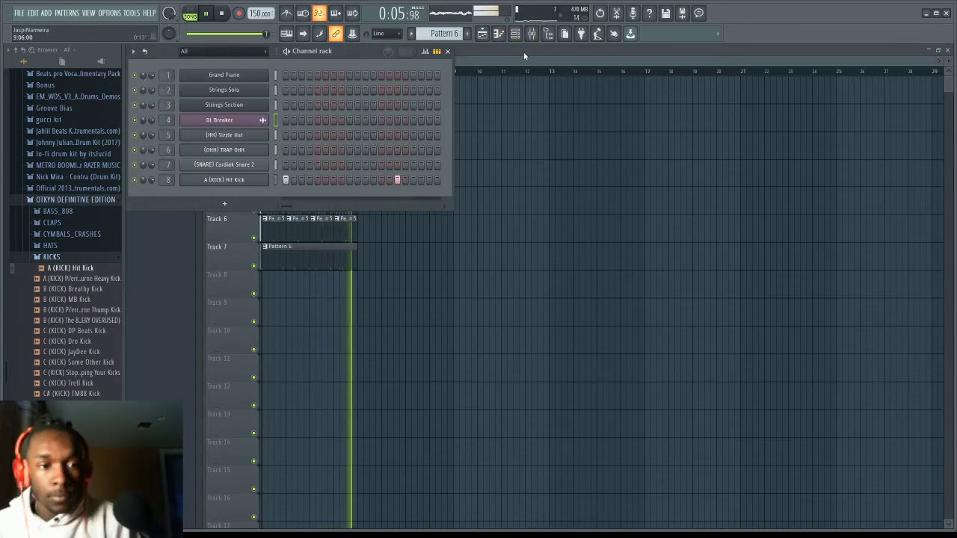
pyautogui.click(482, 33)
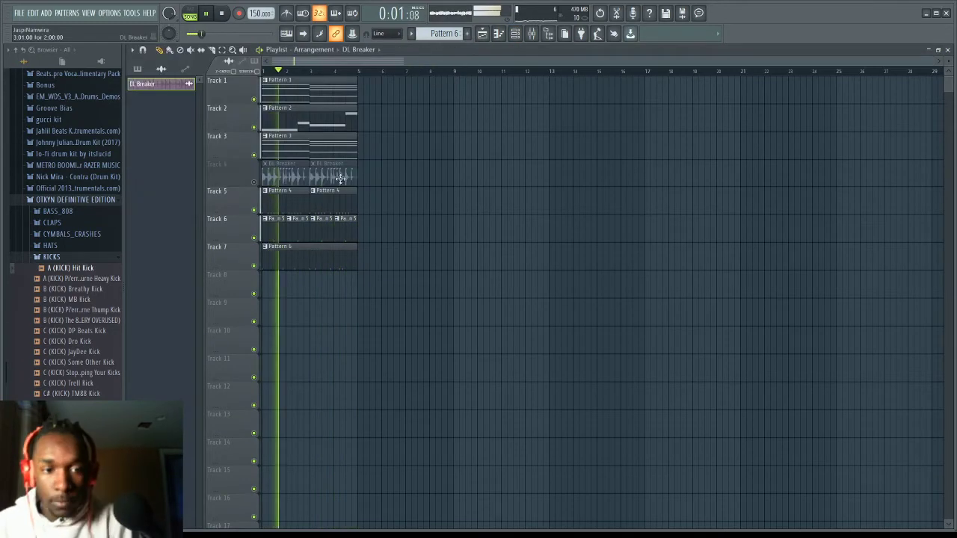
pyautogui.click(255, 183)
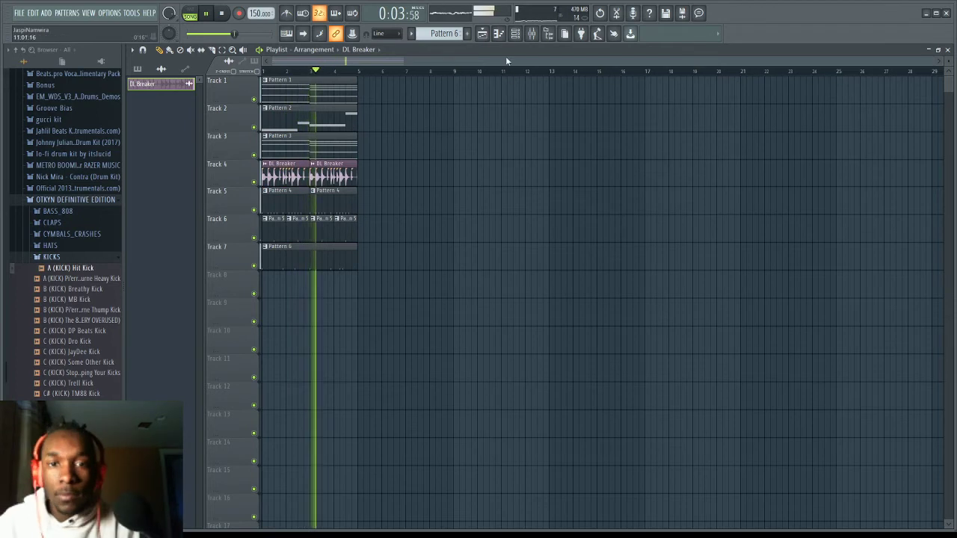
pyautogui.click(536, 35)
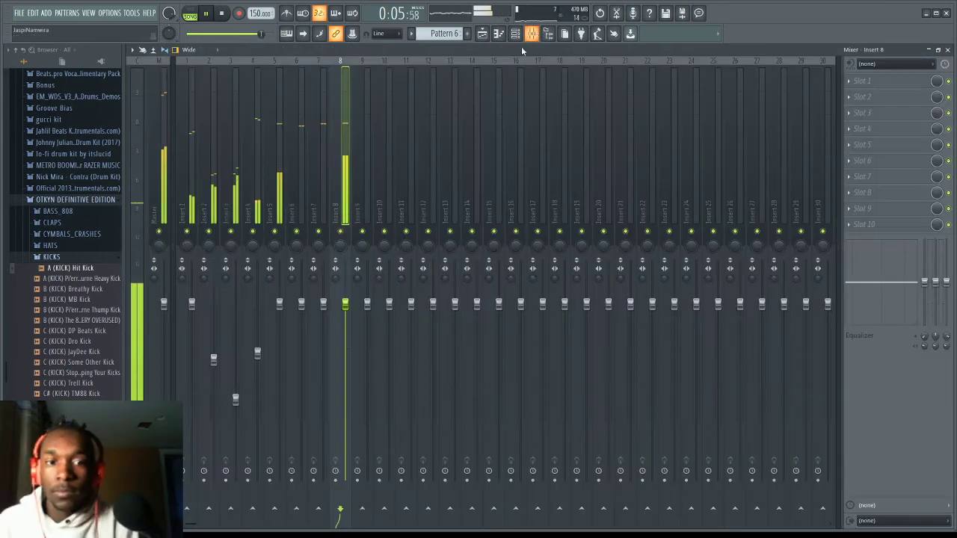
pyautogui.moveTo(257, 355); pyautogui.dragTo(257, 365)
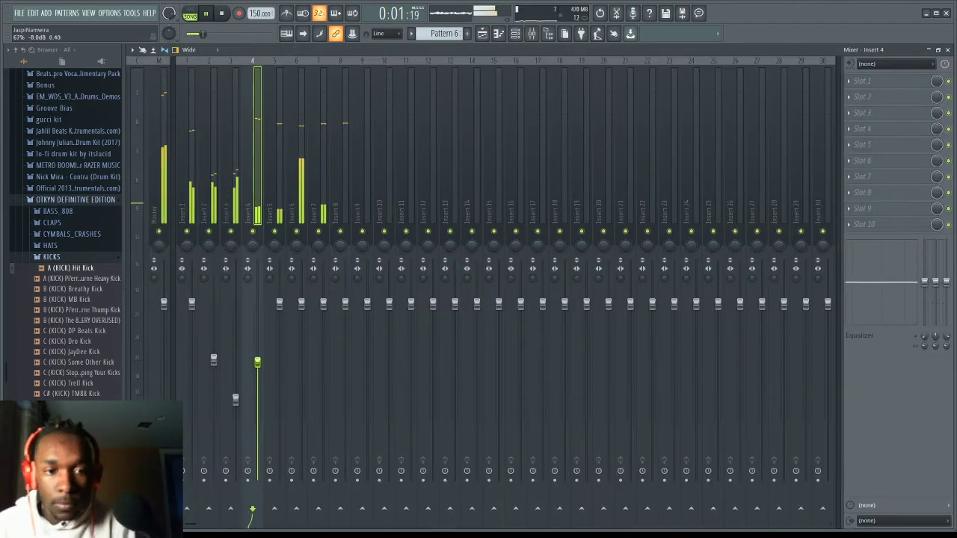
# Step: Duplicate the four-bar arrangement on Tracks 1 to 7 to bars 5 to 8, and the resulting eight bars to bars 9 to 16
pyautogui.click(482, 35)
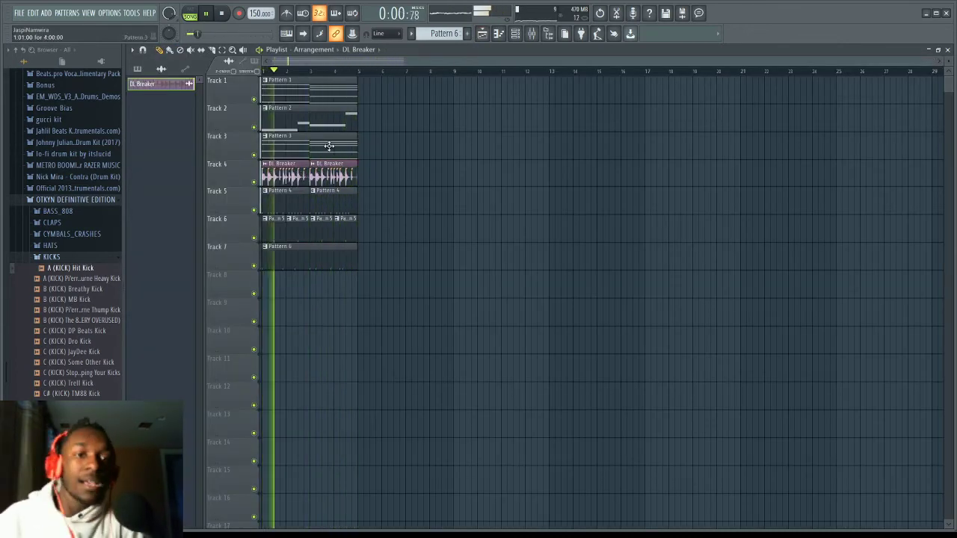
pyautogui.moveTo(427, 284); pyautogui.dragTo(384, 95)
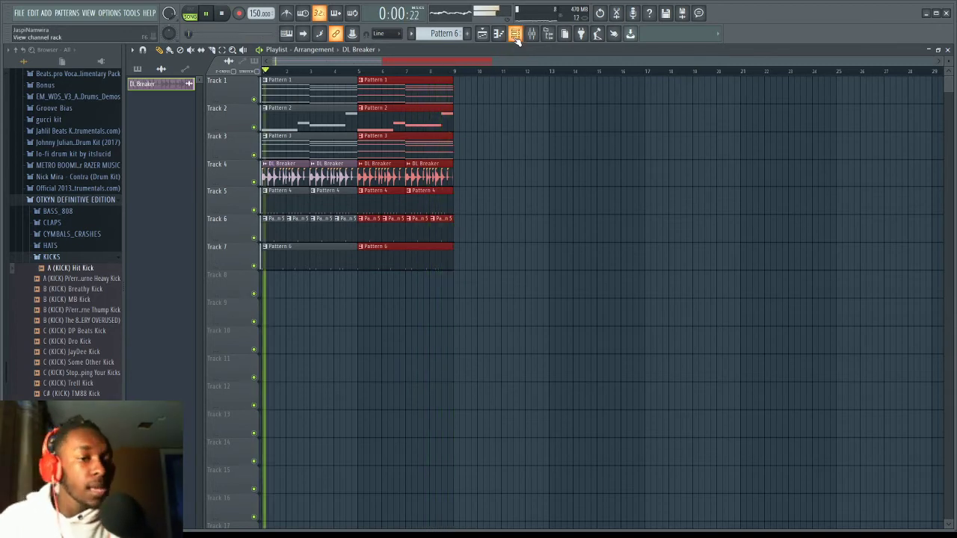
pyautogui.click(49, 256)
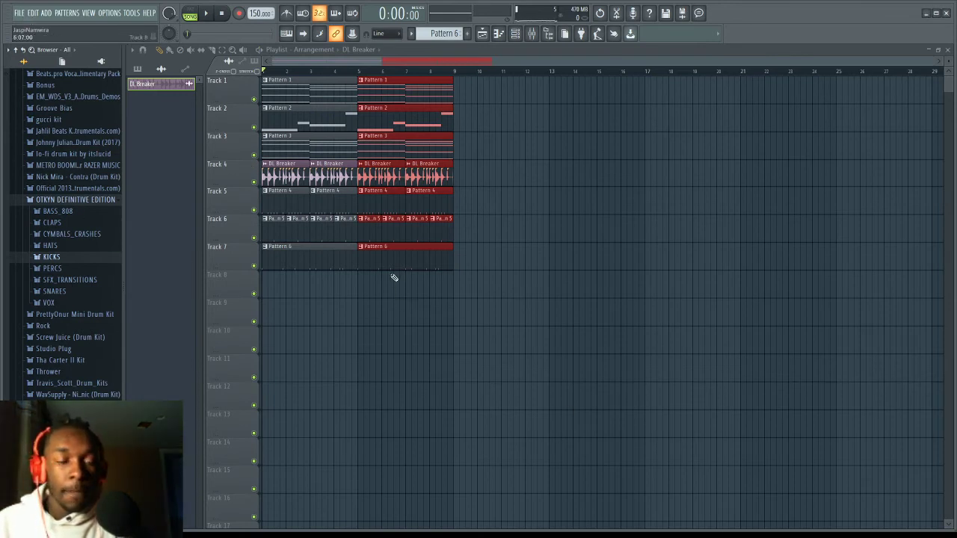
pyautogui.moveTo(482, 293); pyautogui.dragTo(261, 78)
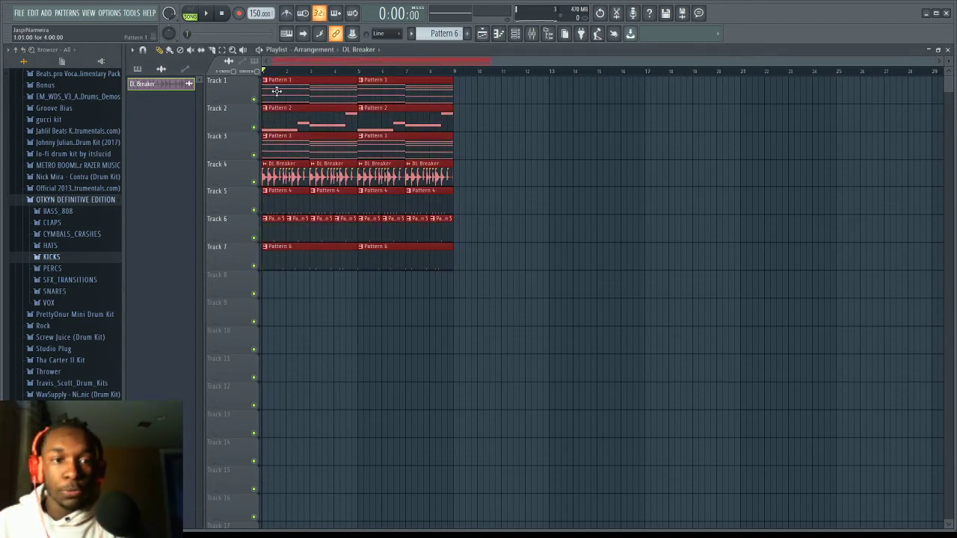
pyautogui.hotkey('ctrl', 'b')
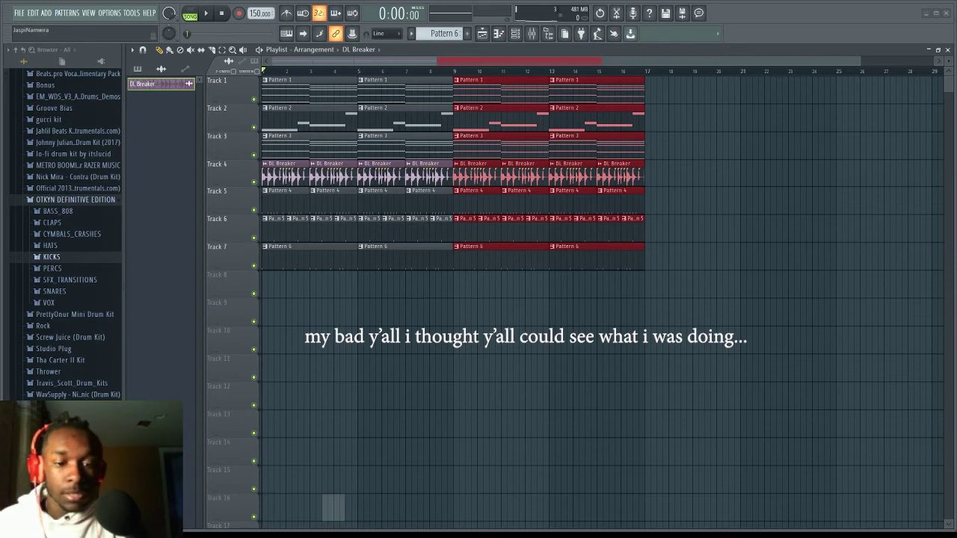
pyautogui.scroll(-1, 334, 508)
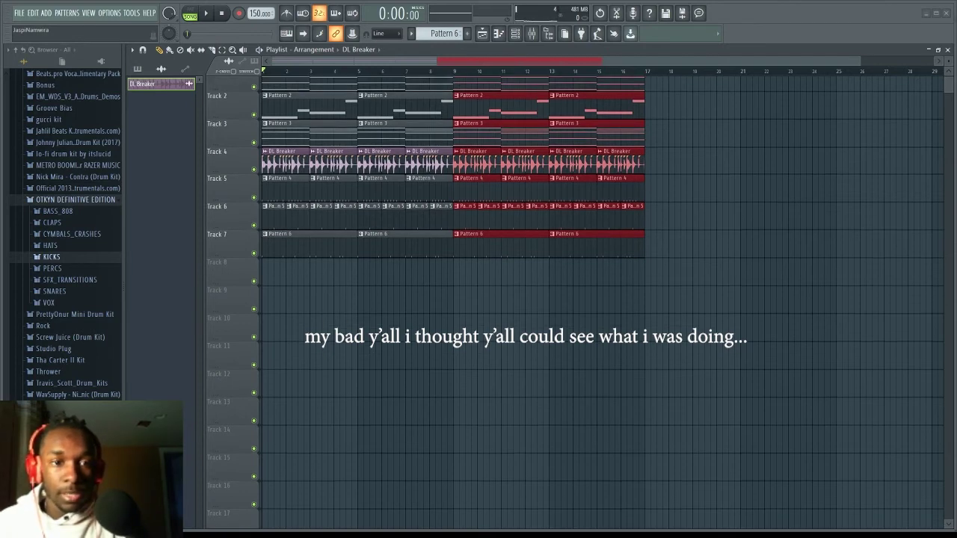
# Step: Set the audio input source of mixer insert 15 to Input 1
pyautogui.click(531, 33)
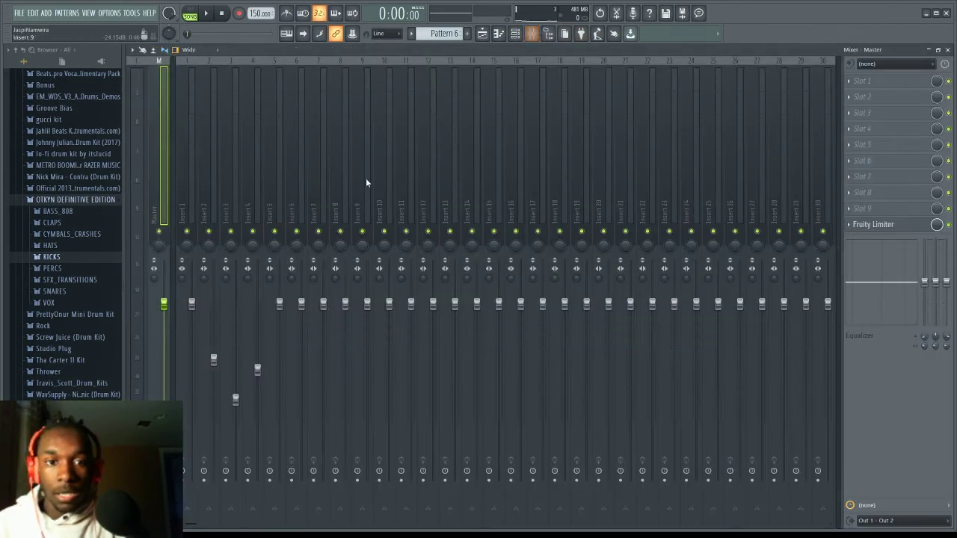
pyautogui.click(502, 193)
pyautogui.click(895, 65)
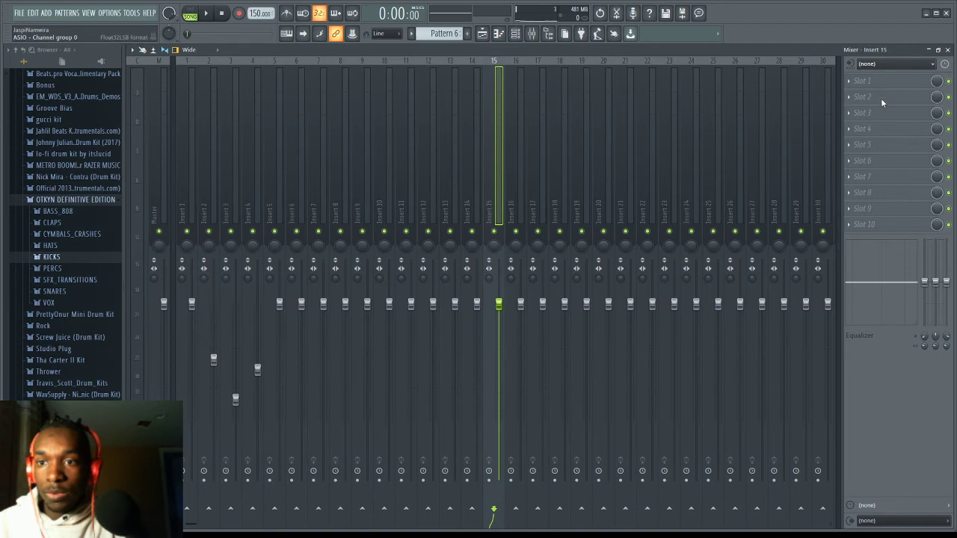
pyautogui.click(881, 99)
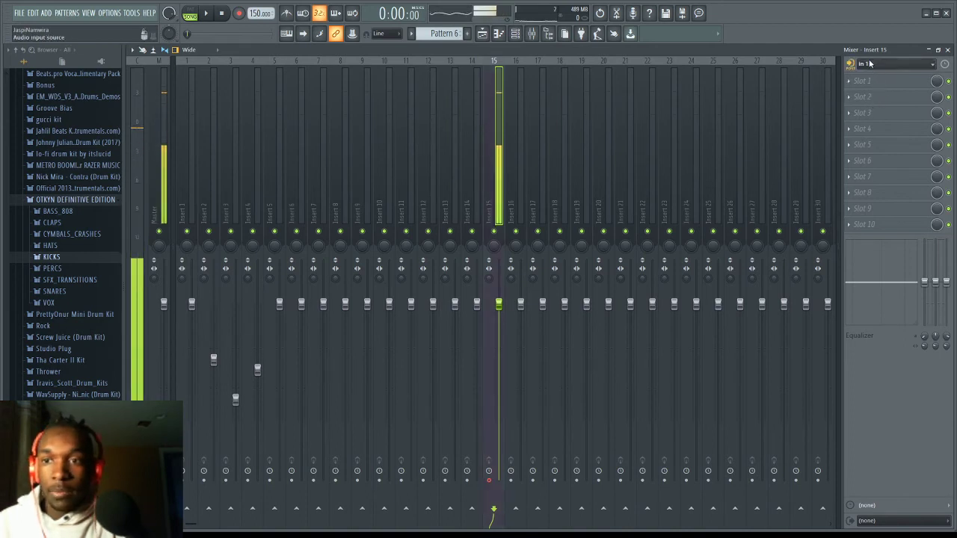
pyautogui.hotkey('ctrl', 'z')
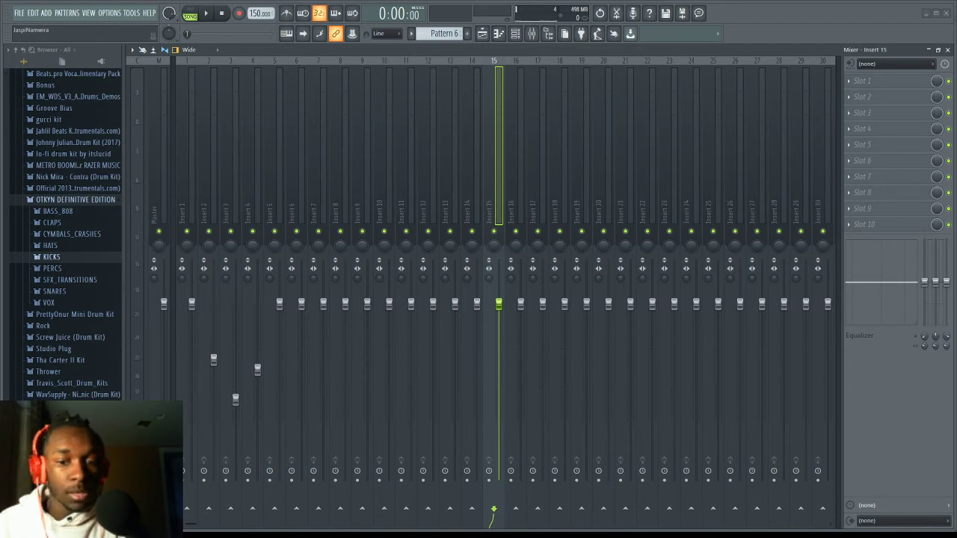
pyautogui.hotkey('ctrl', 'z')
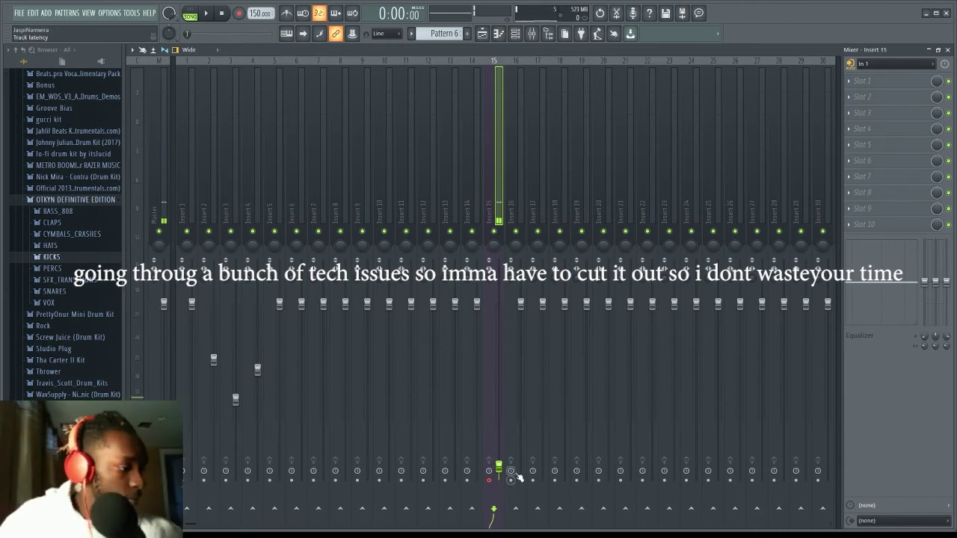
pyautogui.hotkey('ctrl', 'z')
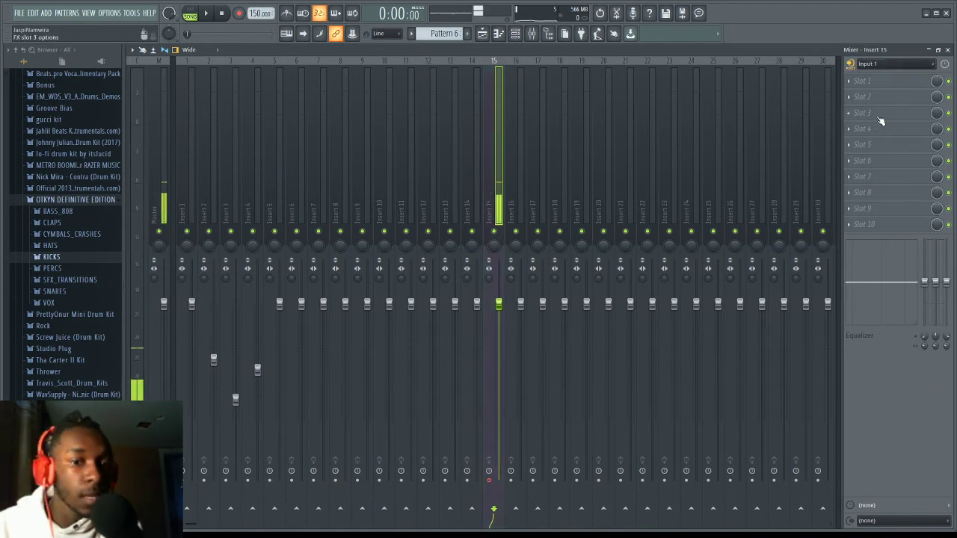
# Step: Set Waves Tune Real-Time on insert 15 to A Natural Minor, with note transition and speed both at 0.1 ms
pyautogui.click(482, 36)
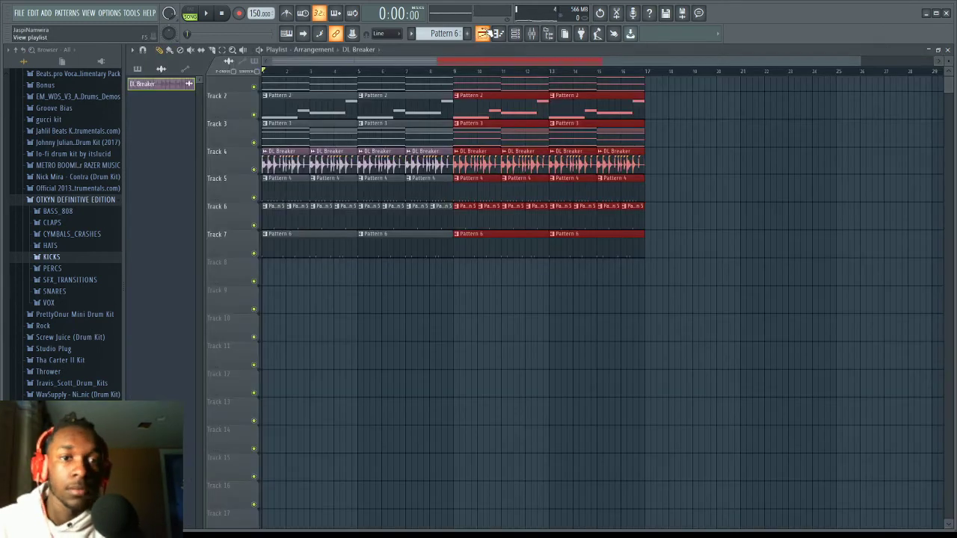
pyautogui.click(533, 35)
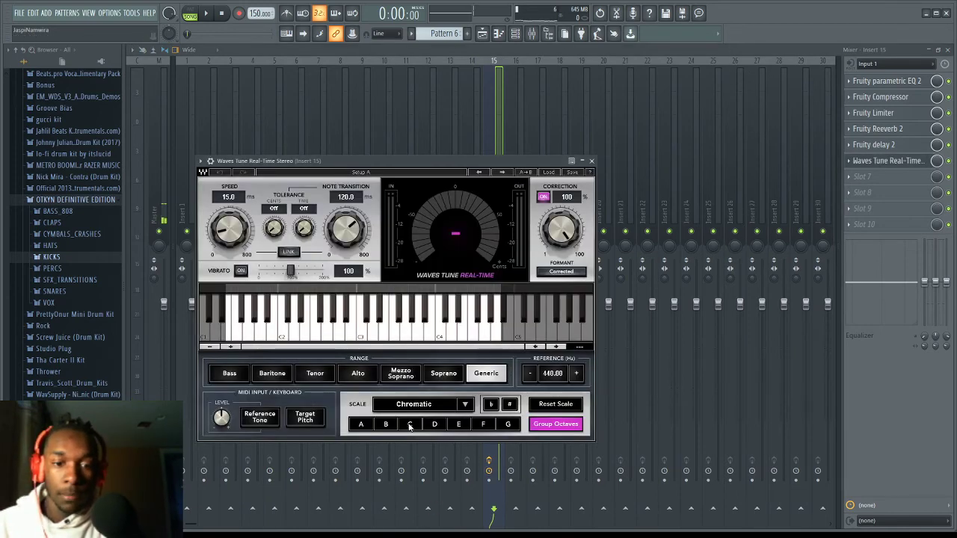
pyautogui.click(362, 424)
pyautogui.scroll(-2, 449, 407)
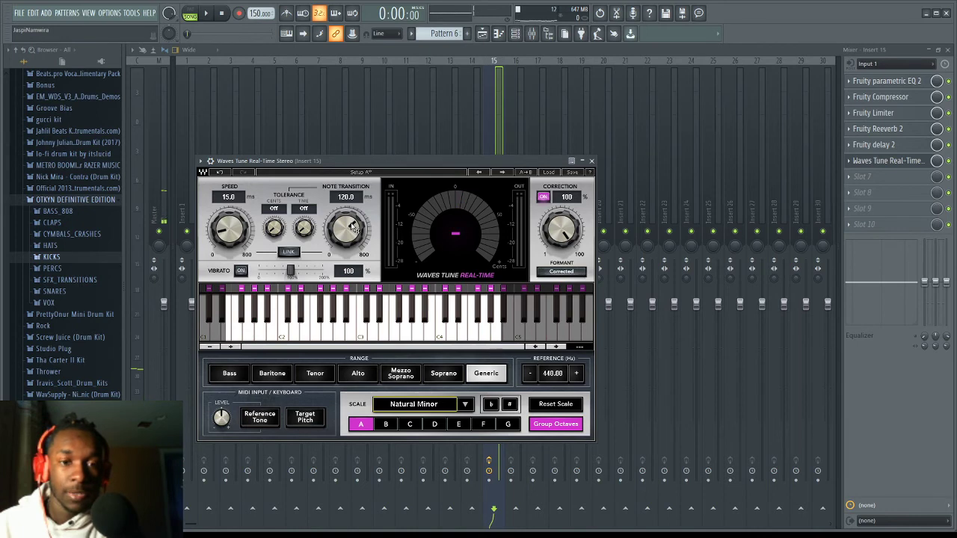
pyautogui.moveTo(355, 228); pyautogui.dragTo(354, 269)
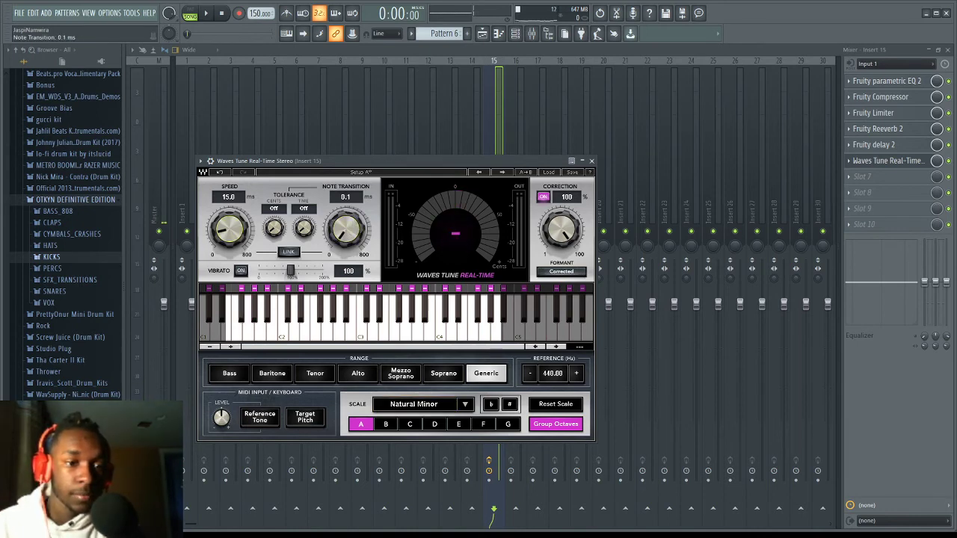
pyautogui.moveTo(228, 225); pyautogui.dragTo(239, 234)
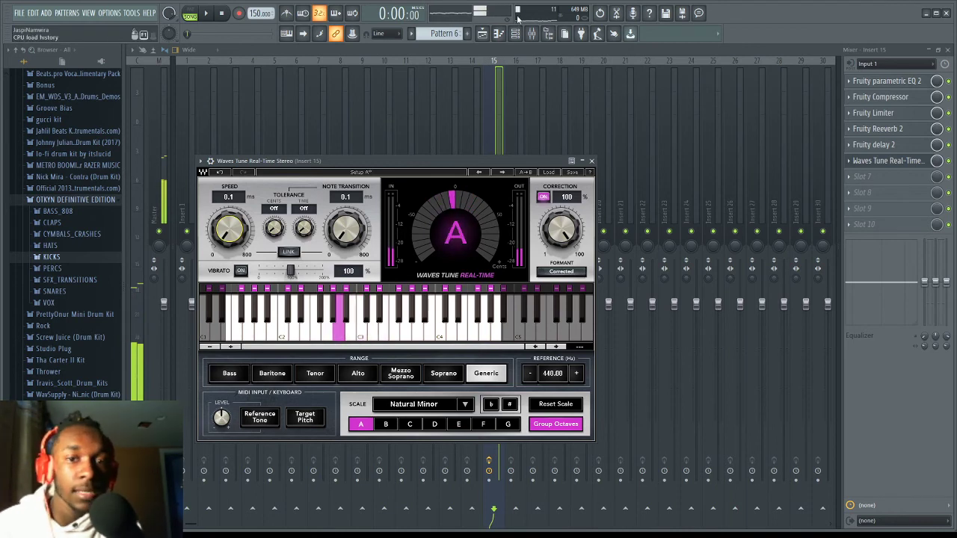
# Step: Start recording a vocal take from bar 1 with mixer insert 15 armed and its Fruity Limiter bypassed
pyautogui.press('F5')
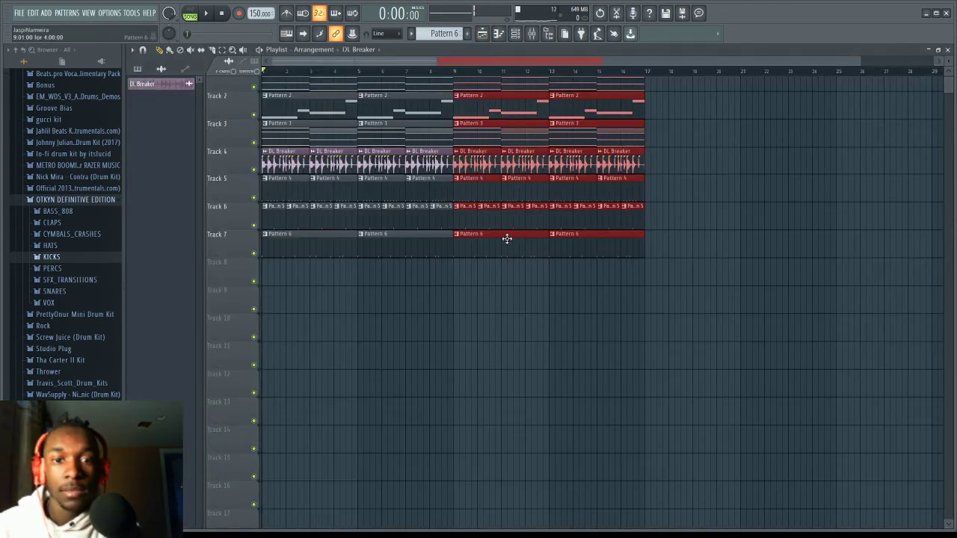
pyautogui.click(531, 33)
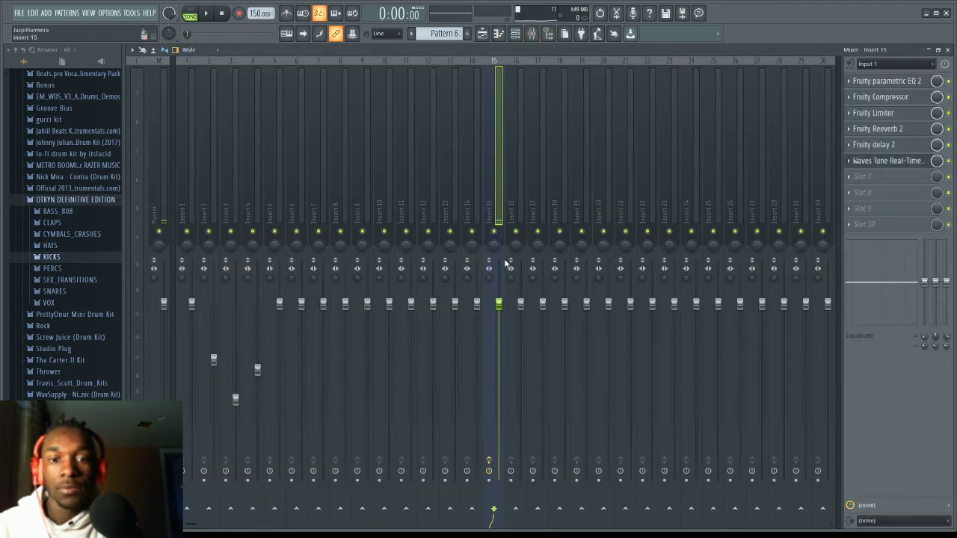
pyautogui.click(489, 473)
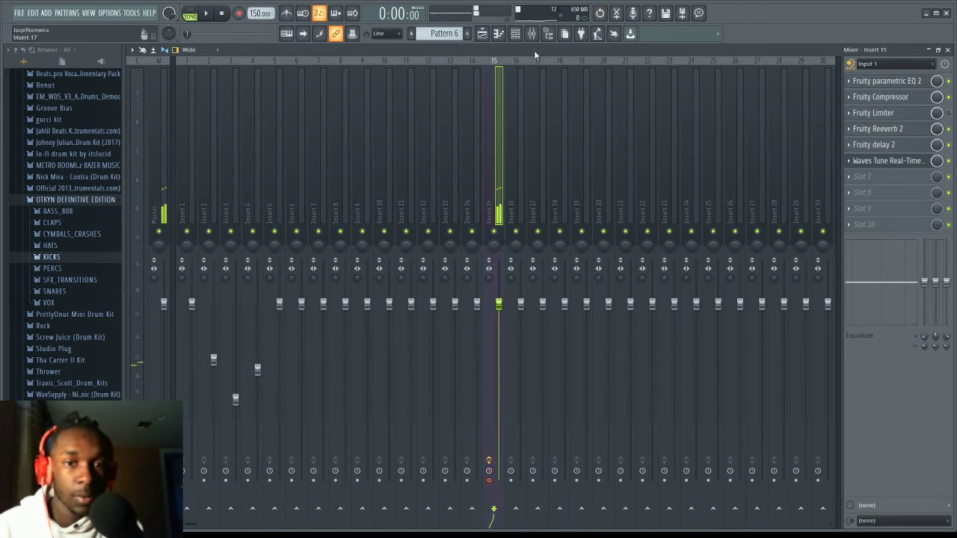
pyautogui.click(483, 32)
pyautogui.press('space')
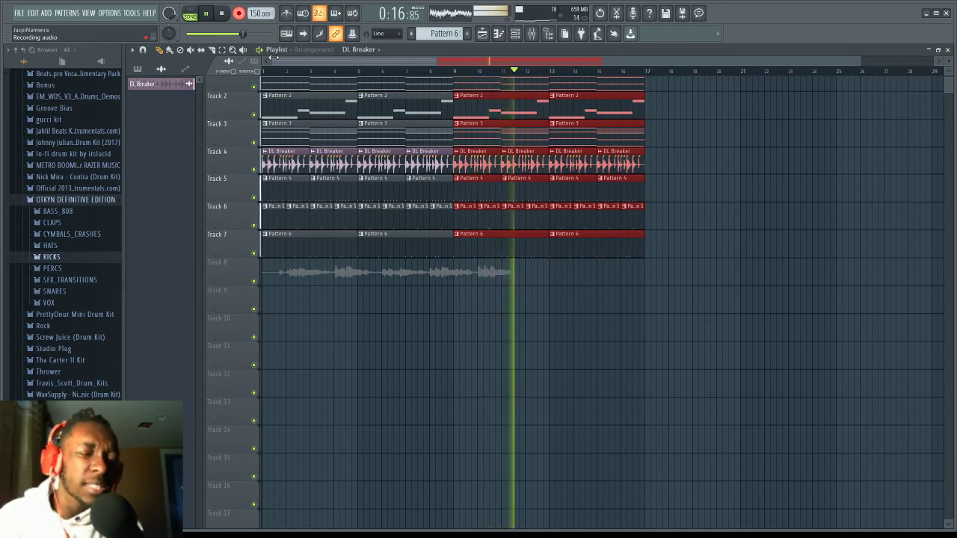
# Step: Stop the vocal recording, and mute mixer insert 15 with recording disarmed and its audio input set to none
pyautogui.press('space')
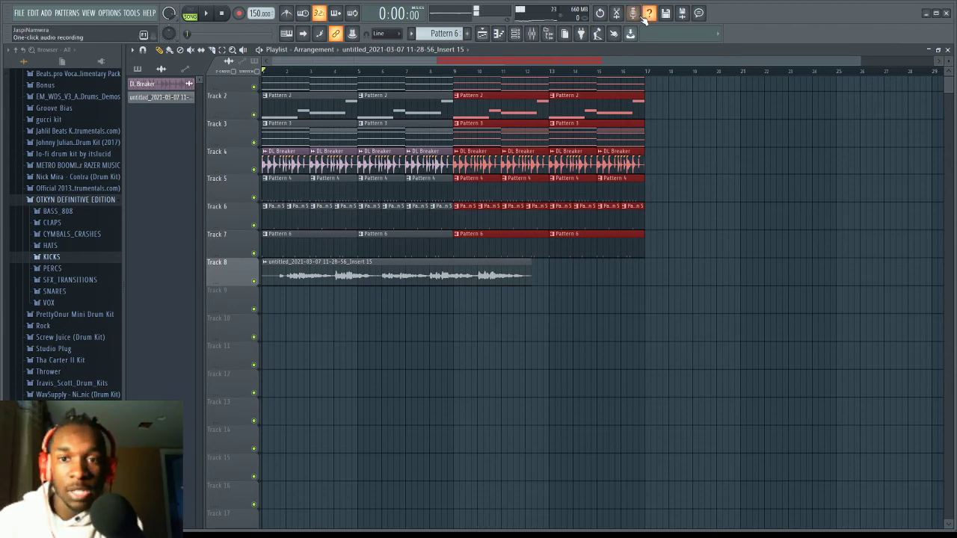
pyautogui.click(532, 33)
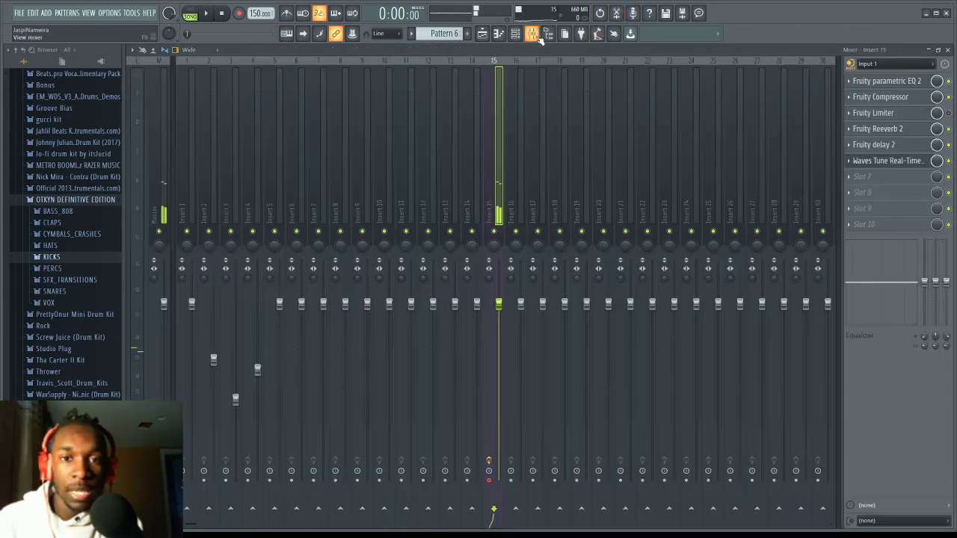
pyautogui.click(494, 231)
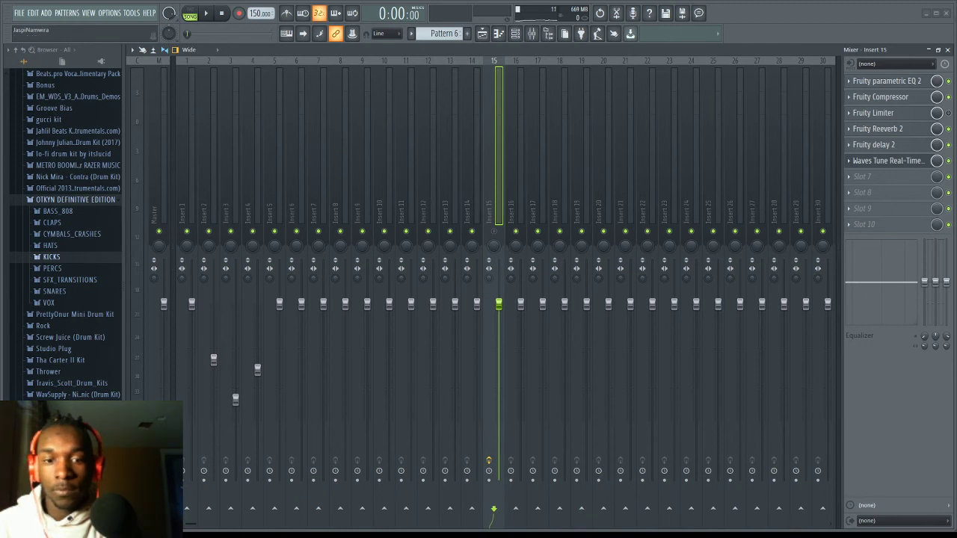
# Step: Play back the recorded take with the beat, and normalize the vocal clip on Track 8
pyautogui.press('space')
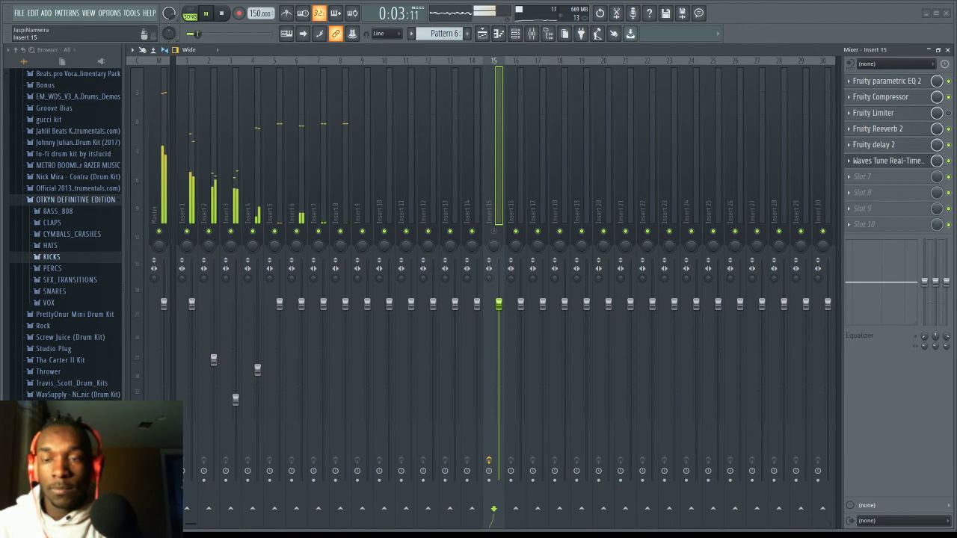
pyautogui.press('F5')
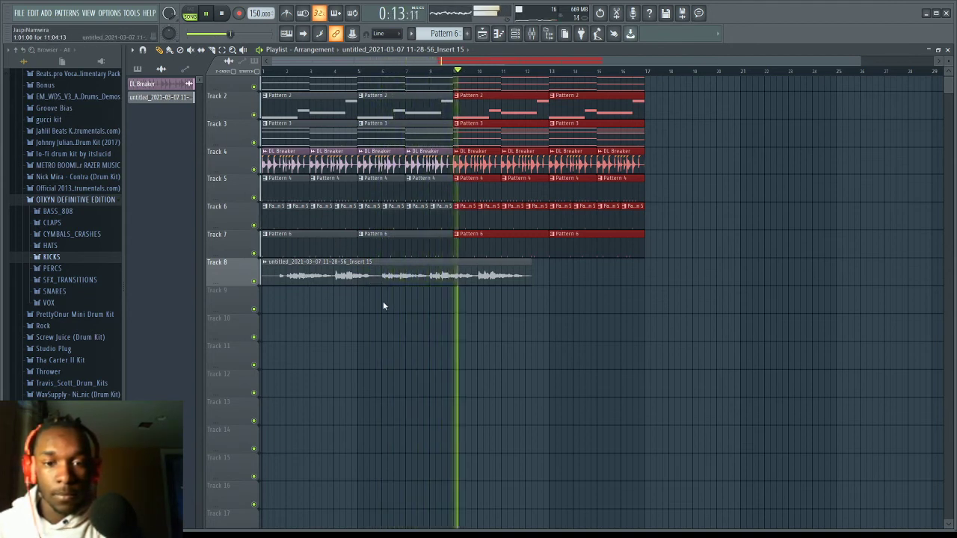
pyautogui.doubleClick(420, 277)
pyautogui.press('space')
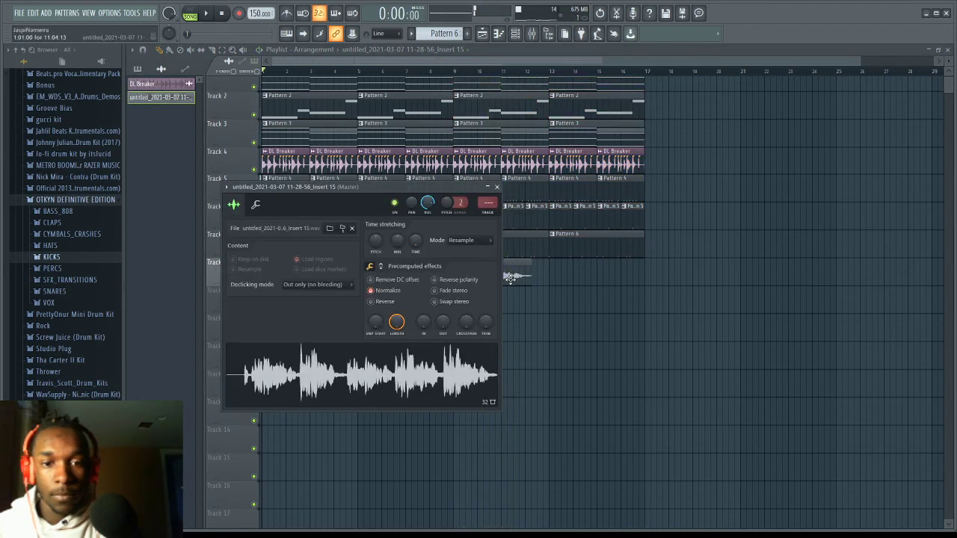
pyautogui.press('Escape')
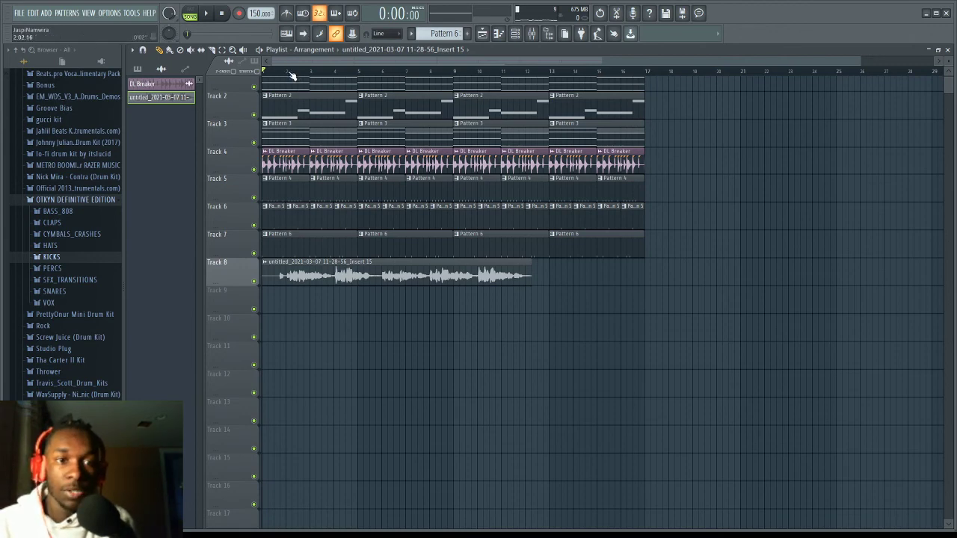
# Step: Play the song from partway through bar 1, and add an independent copy of the vocal clip on Track 9 from bar 1
pyautogui.moveTo(290, 73); pyautogui.dragTo(276, 75)
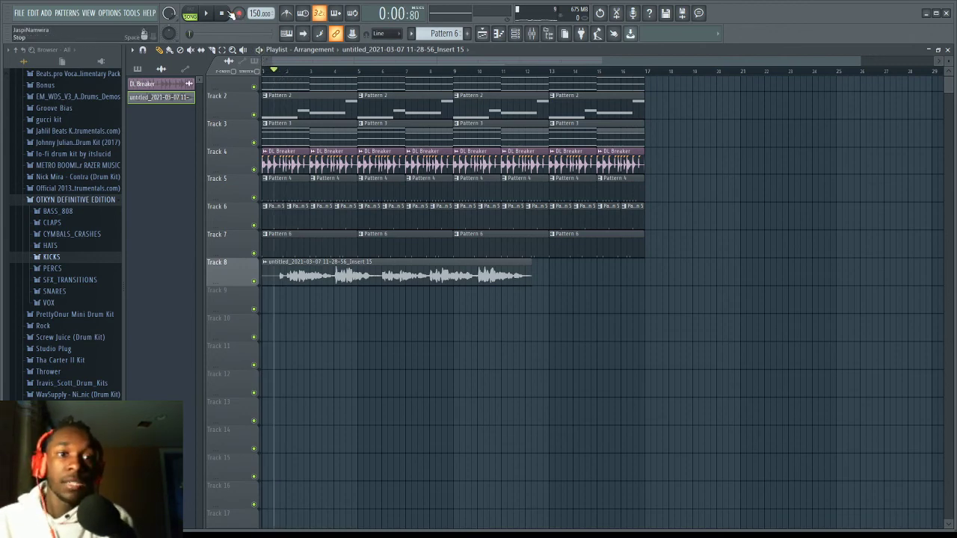
pyautogui.press('space')
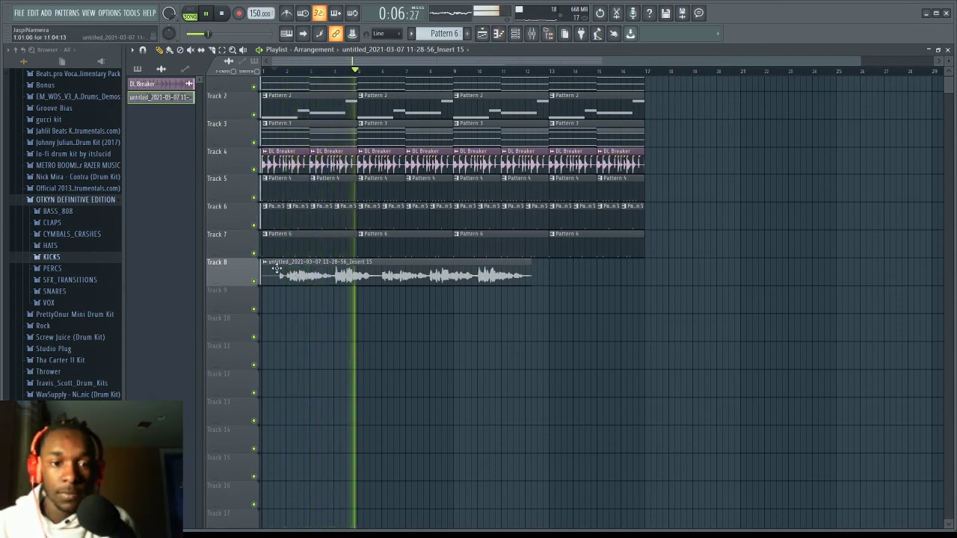
pyautogui.press('space')
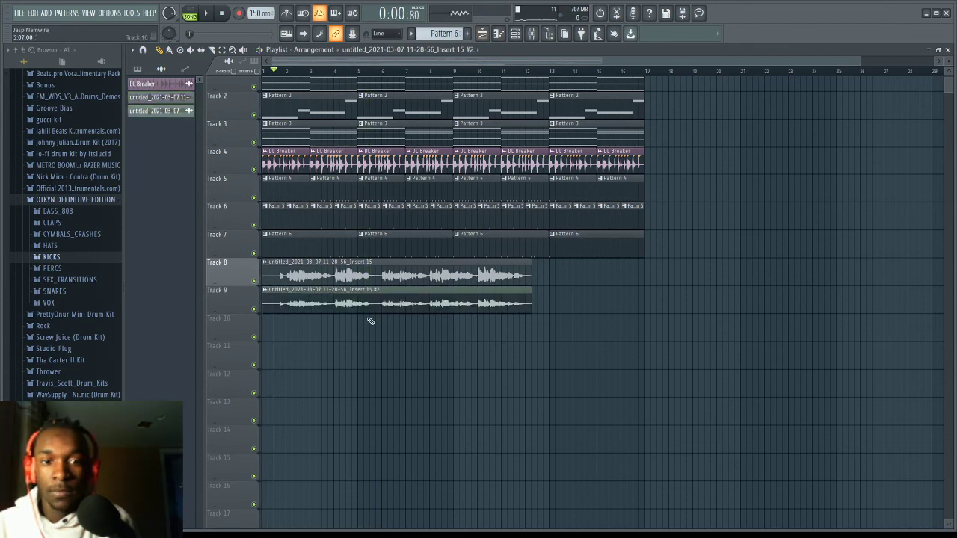
# Step: Mute Track 8 and route the copied vocal clip on Track 9 to mixer insert 9
pyautogui.doubleClick(283, 297)
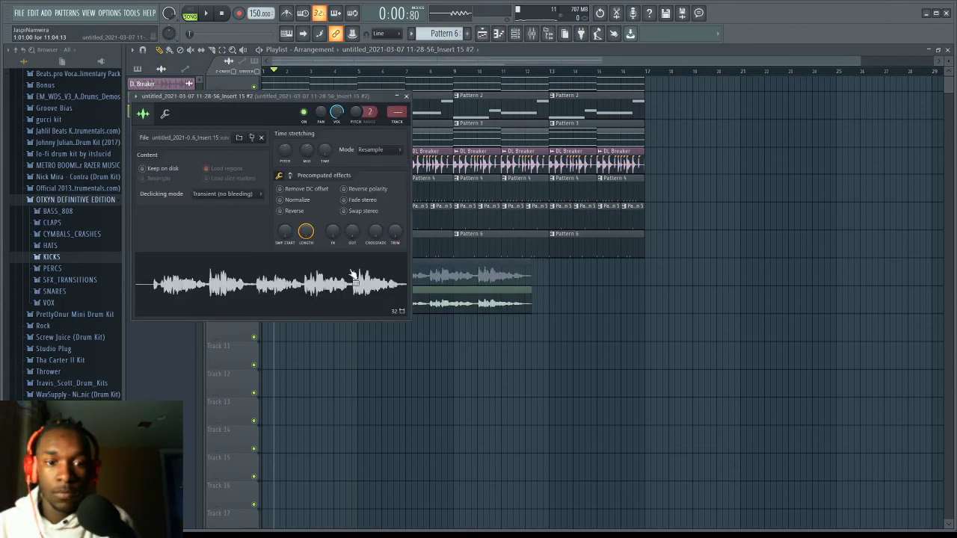
pyautogui.click(532, 33)
pyautogui.click(319, 189)
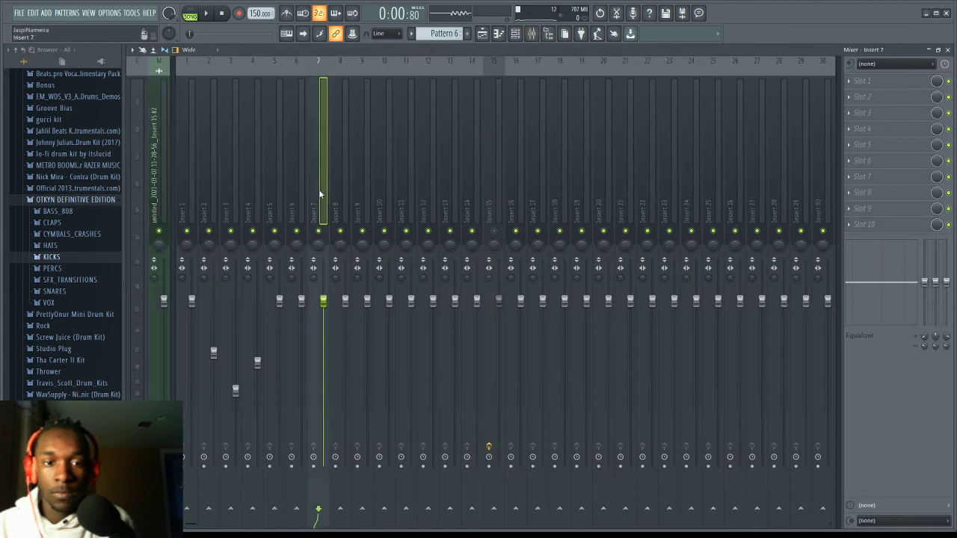
pyautogui.click(336, 196)
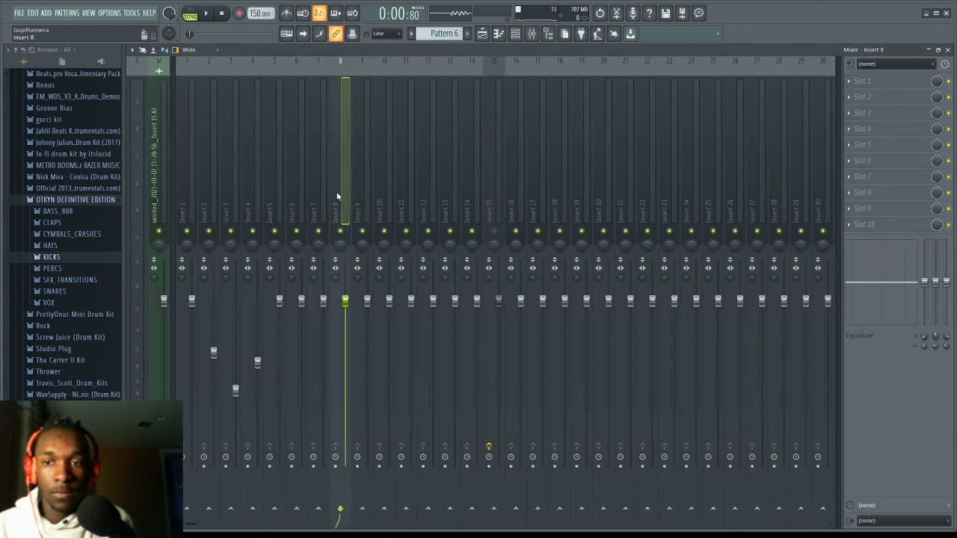
pyautogui.click(516, 34)
pyautogui.click(491, 139)
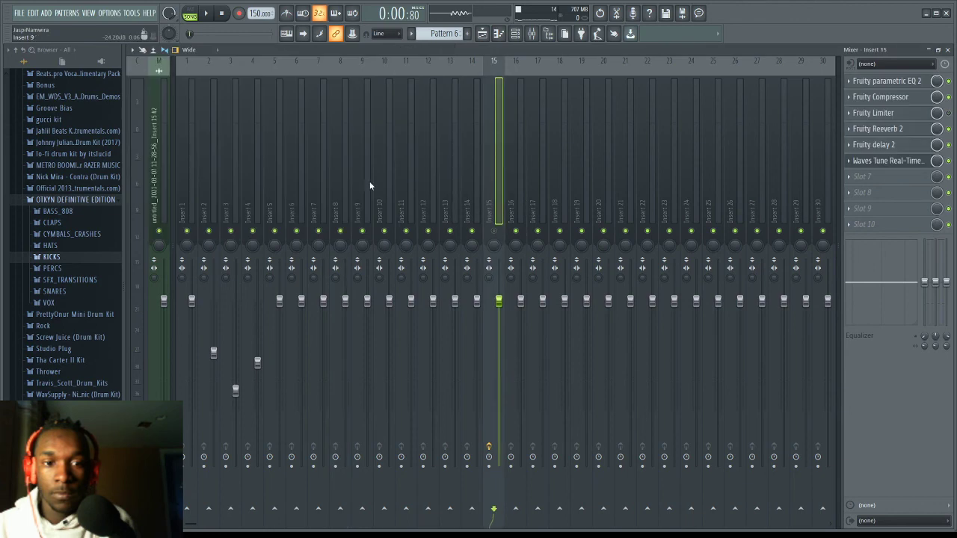
pyautogui.click(361, 191)
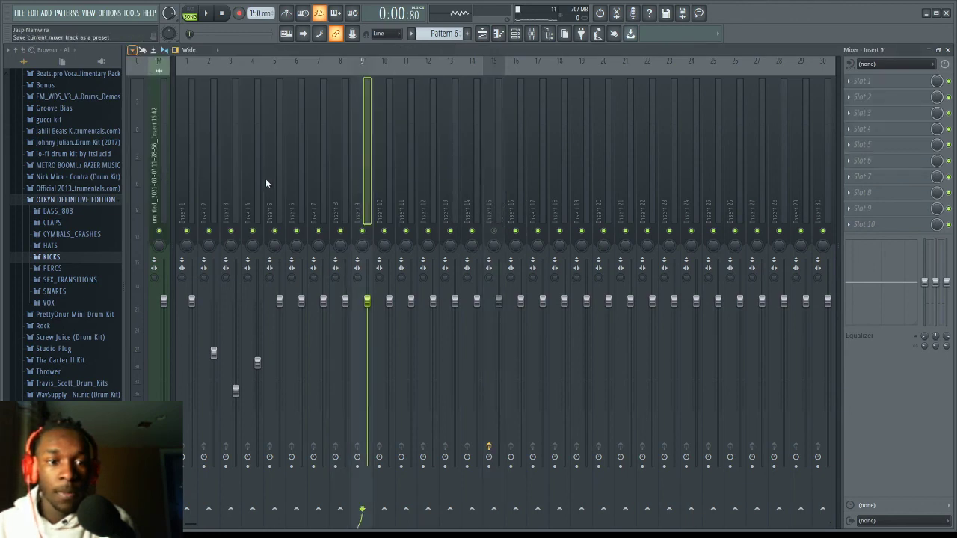
pyautogui.click(482, 34)
pyautogui.doubleClick(359, 291)
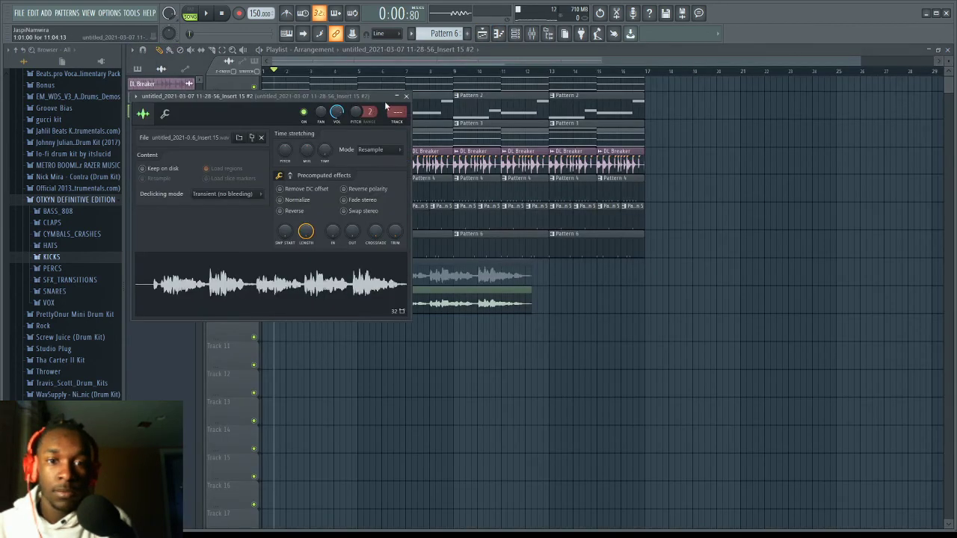
pyautogui.click(425, 59)
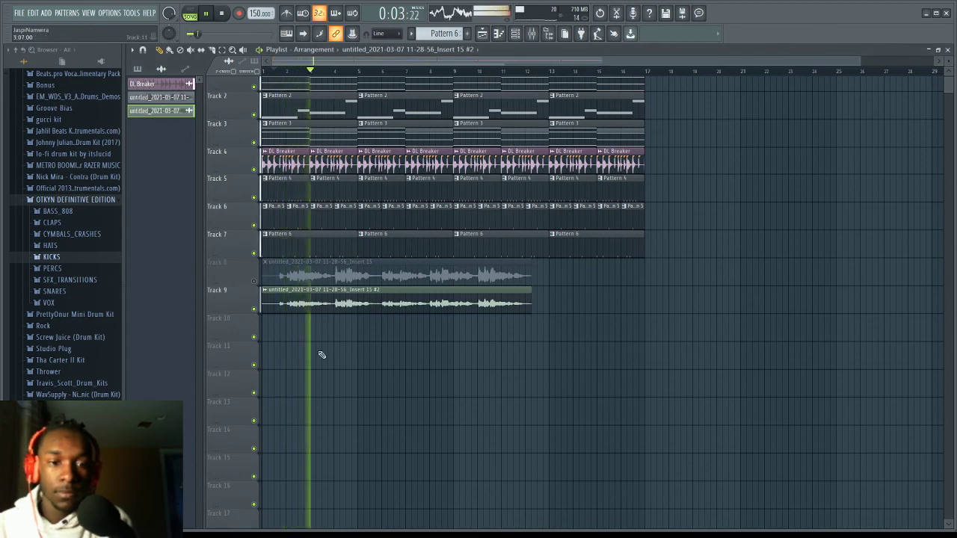
# Step: Normalize the vocal clip on Track 9
pyautogui.doubleClick(314, 298)
pyautogui.click(281, 211)
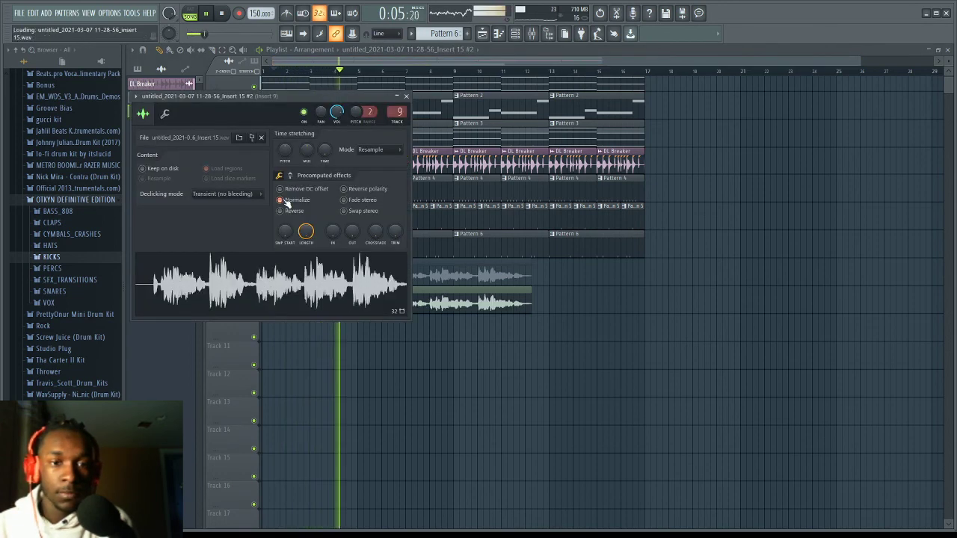
pyautogui.click(500, 88)
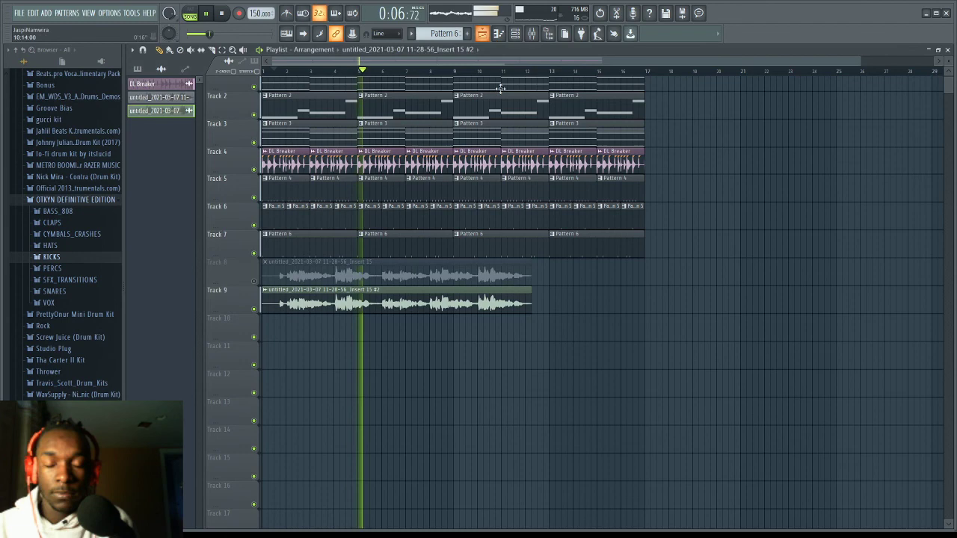
# Step: Set up insert 9 with Fruity parametric EQ 2, Compressor, Limiter, Reeverb 2 and delay 2, bypassing the reverb and delay
pyautogui.click(526, 35)
pyautogui.click(948, 144)
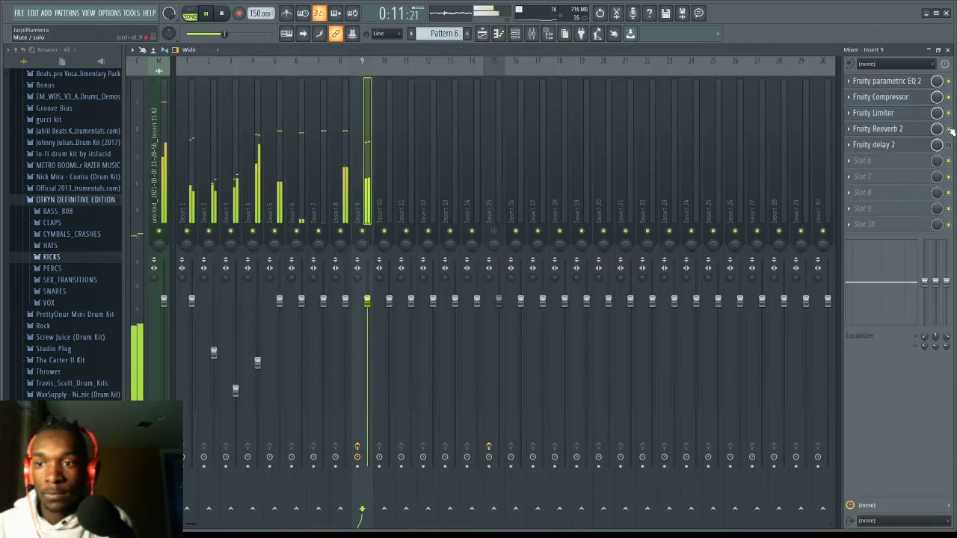
pyautogui.click(948, 129)
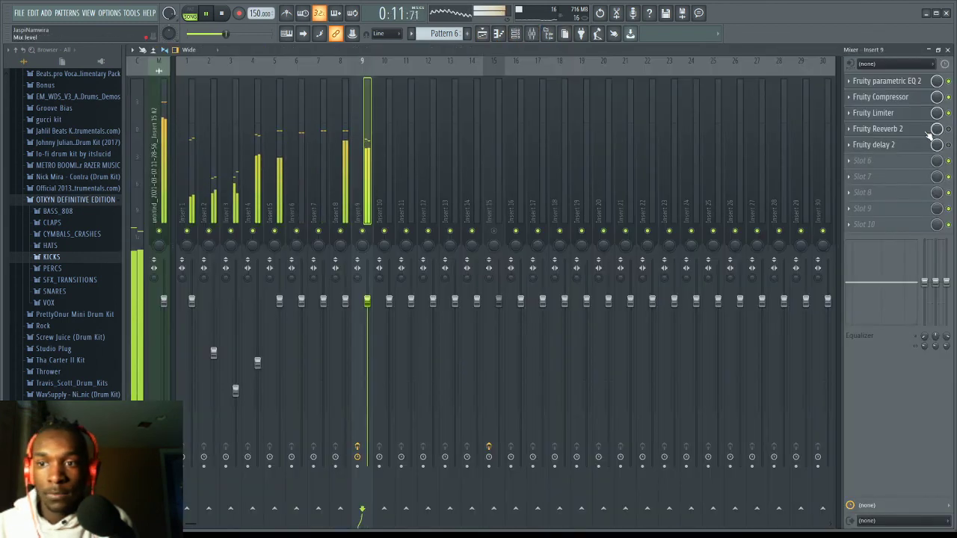
# Step: Trim the end of the Track 9 vocal clip back to about bar 10
pyautogui.click(483, 34)
pyautogui.scroll(3, 527, 318)
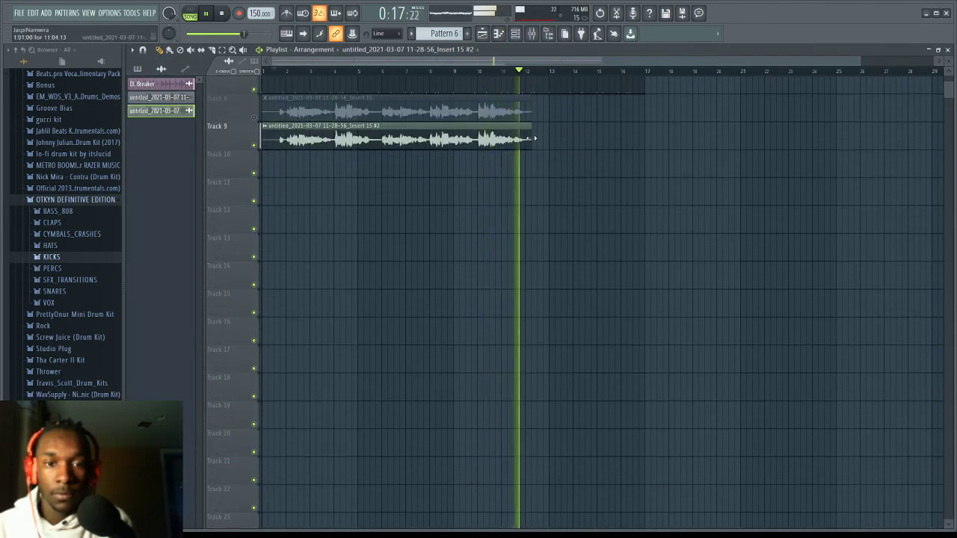
pyautogui.moveTo(531, 137); pyautogui.dragTo(482, 133)
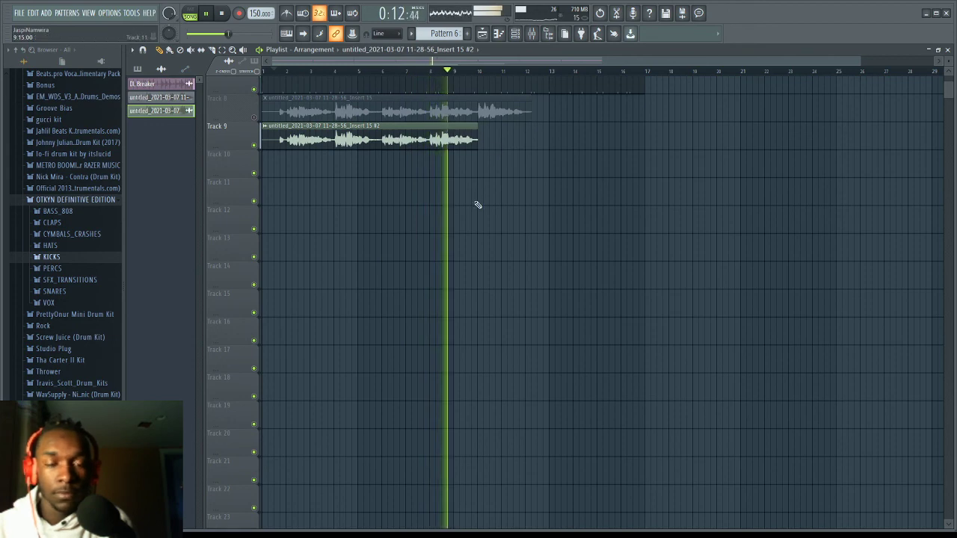
# Step: Stop playback and duplicate the 16-bar arrangement on Tracks 1 to 7 to bars 17 to 32
pyautogui.scroll(-2, 476, 202)
pyautogui.scroll(2, 474, 205)
pyautogui.scroll(-1, 474, 207)
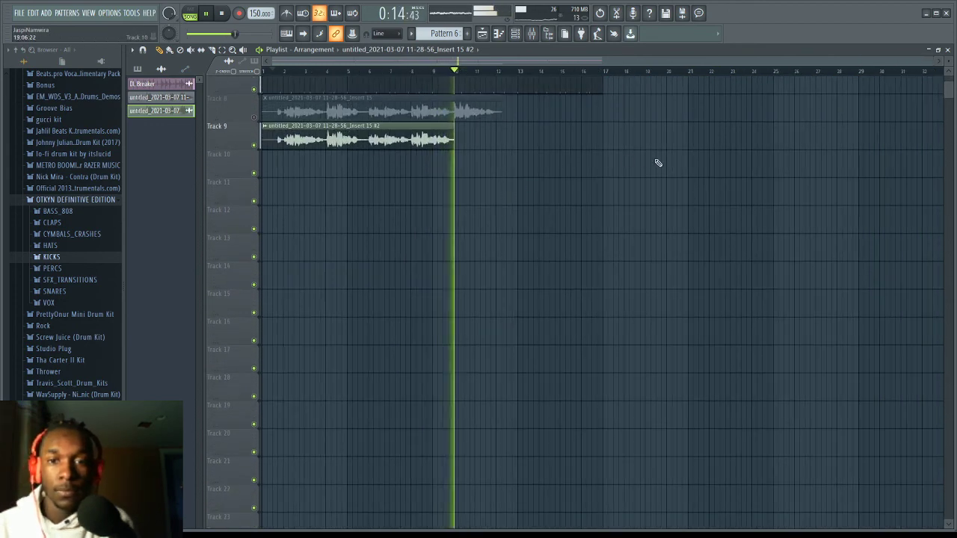
pyautogui.scroll(3, 643, 209)
pyautogui.press('space')
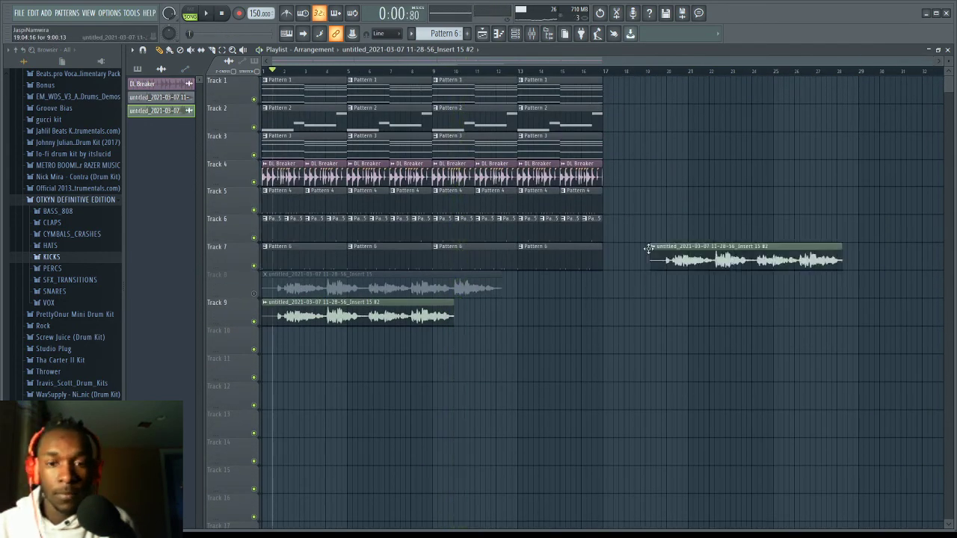
pyautogui.moveTo(735, 267); pyautogui.dragTo(261, 77)
pyautogui.moveTo(327, 96); pyautogui.dragTo(640, 67)
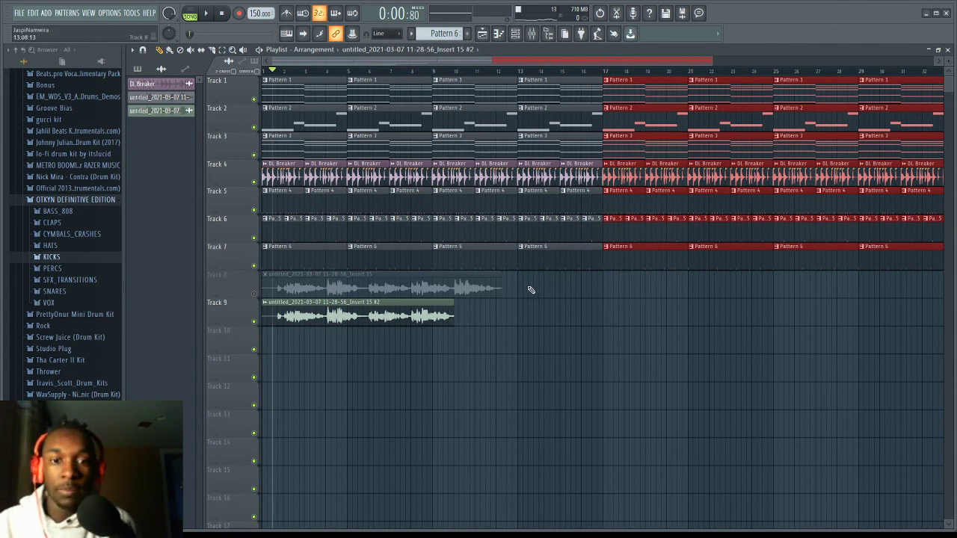
# Step: Duplicate the whole 32-bar arrangement on Tracks 1 to 7, placing the copy from bar 33
pyautogui.scroll(-5, 528, 291)
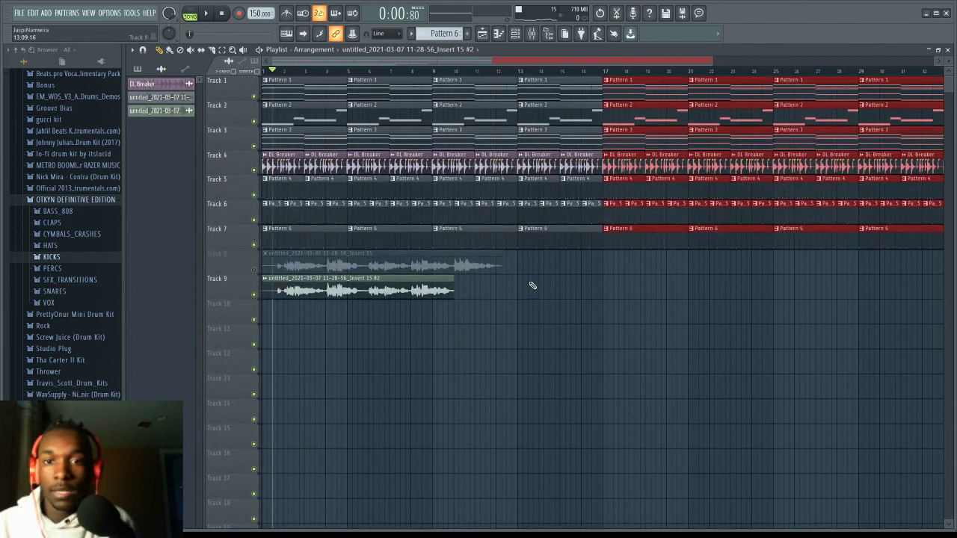
pyautogui.scroll(5, 534, 288)
pyautogui.scroll(-3, 538, 290)
pyautogui.scroll(-2, 796, 208)
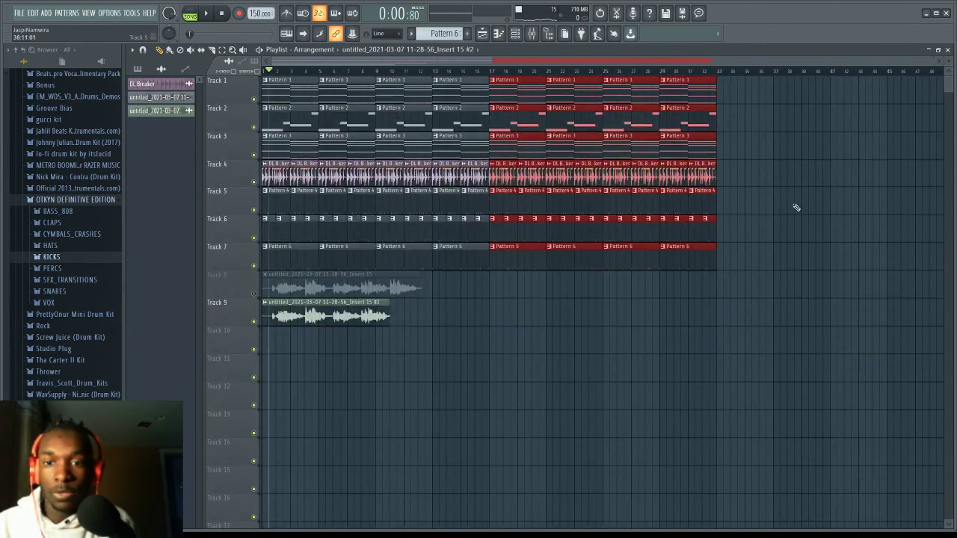
pyautogui.moveTo(750, 275); pyautogui.dragTo(406, 160)
pyautogui.moveTo(761, 266); pyautogui.dragTo(260, 75)
pyautogui.hotkey('ctrl', 'b')
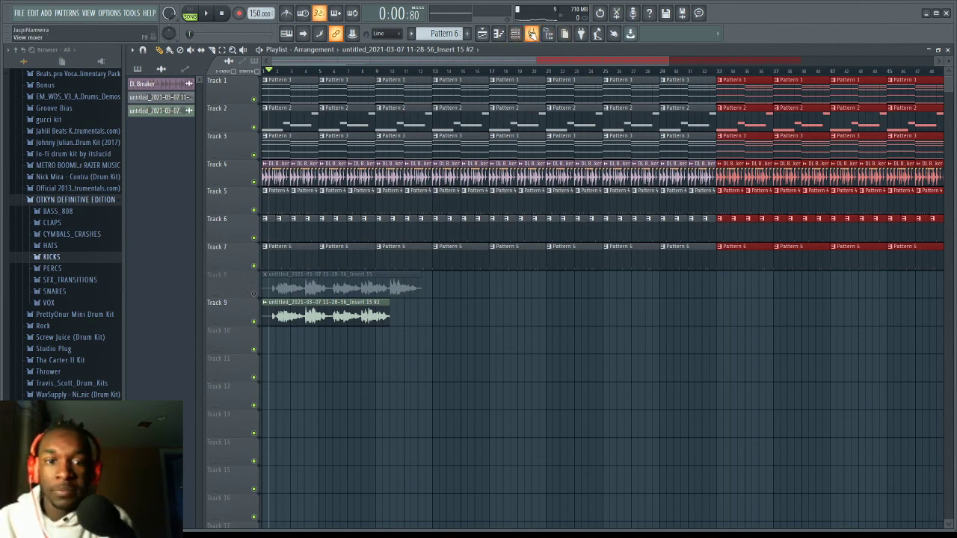
# Step: Mute the vocal on Track 9, play the beat from the start without vocals, and stop playback
pyautogui.press('space')
pyautogui.click(253, 322)
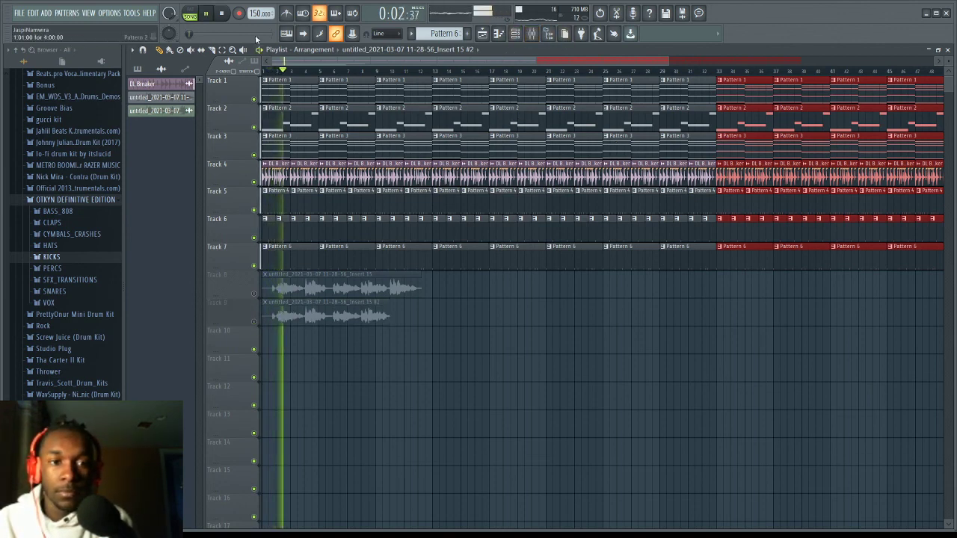
pyautogui.click(221, 13)
pyautogui.press('space')
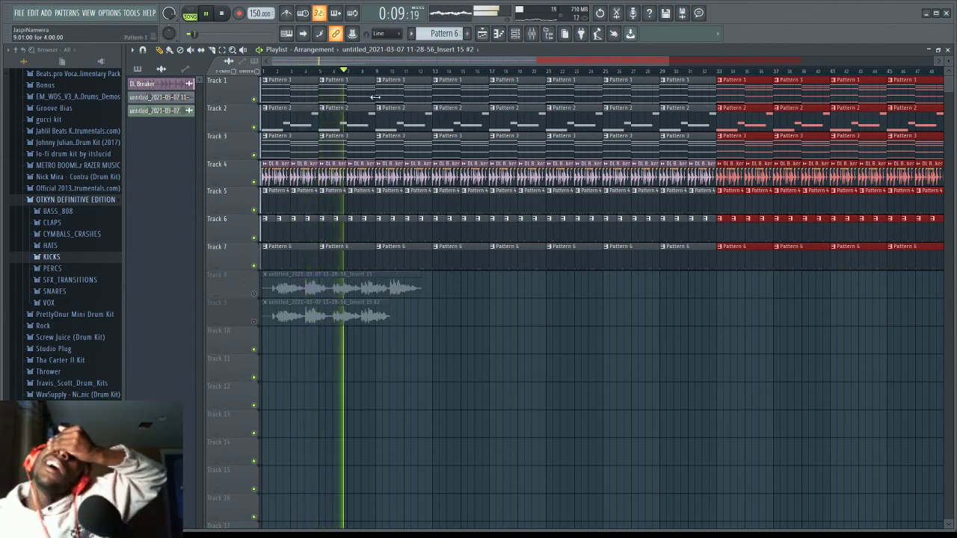
pyautogui.press('space')
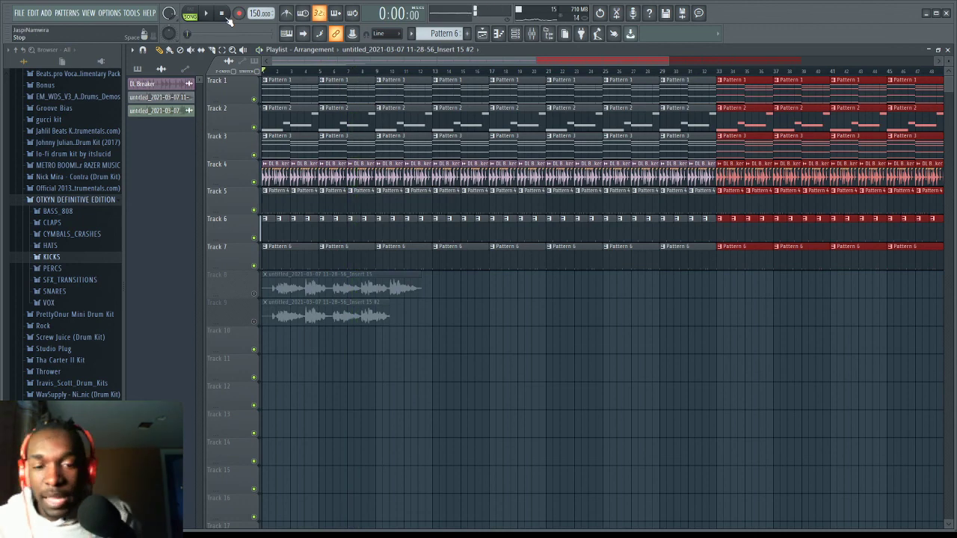